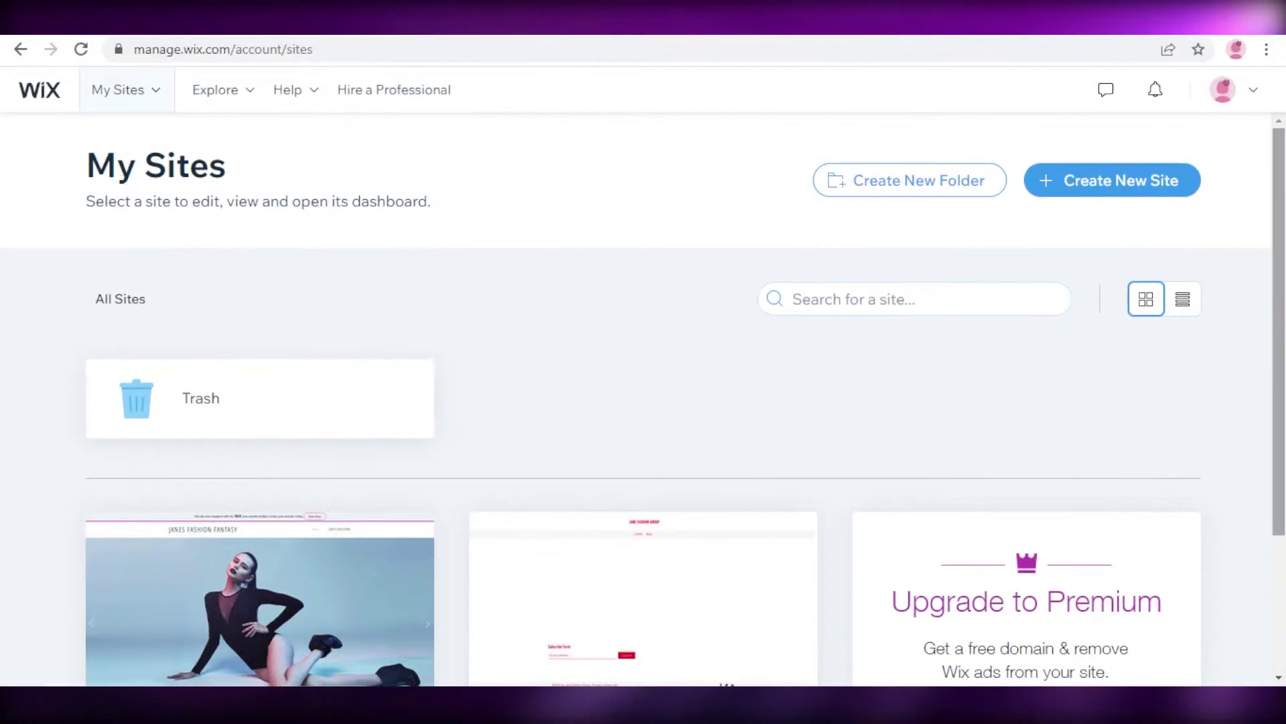
Step: Open the live JANESFASHIONFANTASY site from the site list and look over its home page
scroll(575, 520, "down", 2)
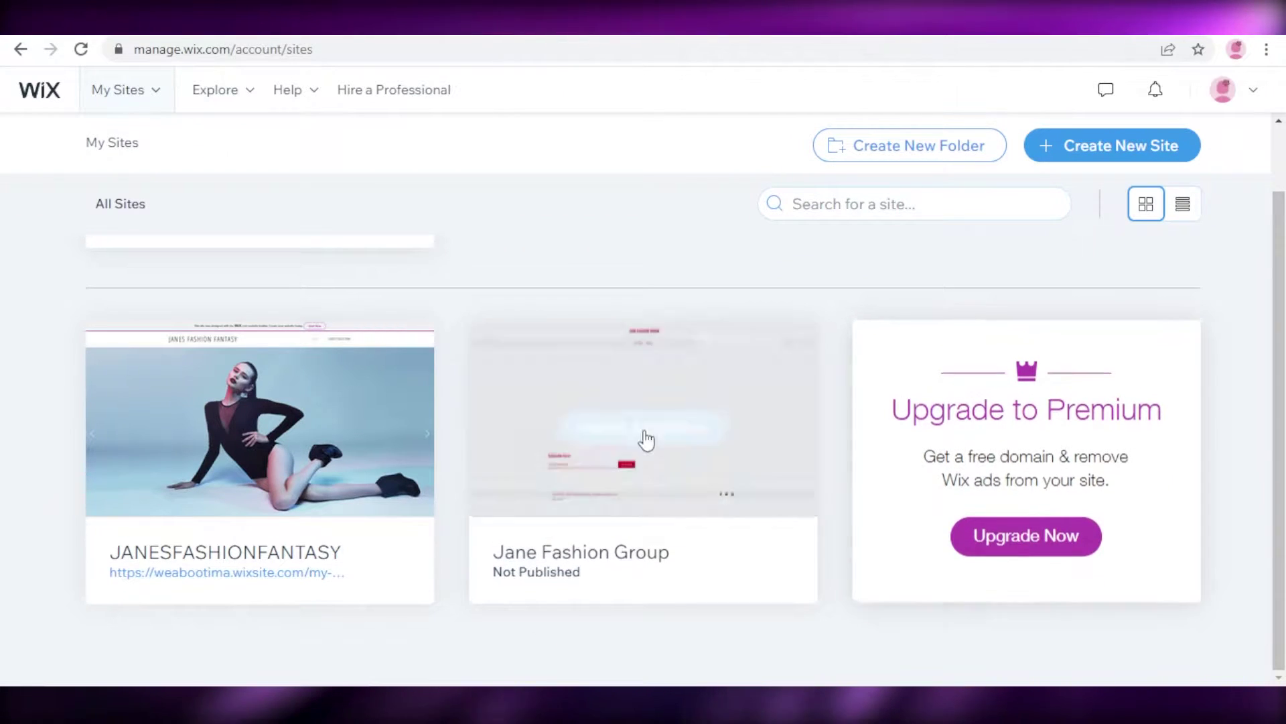
mouse_move(224, 565)
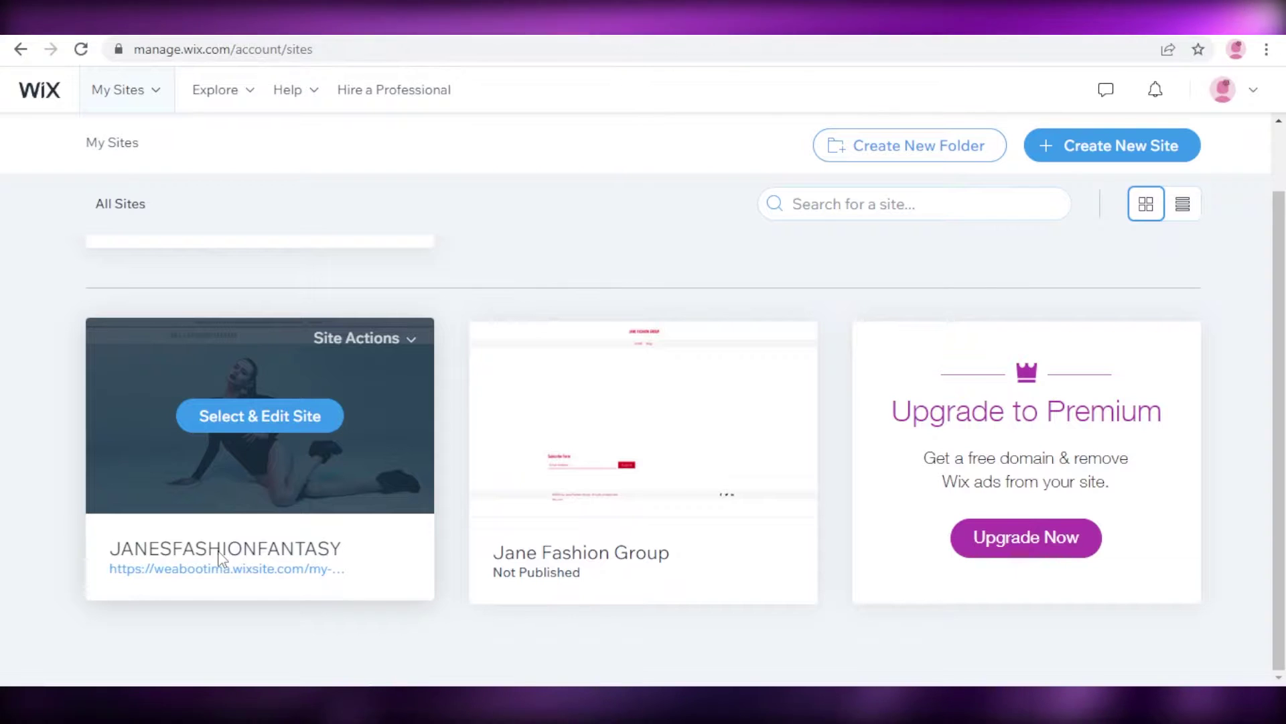
left_click(260, 571)
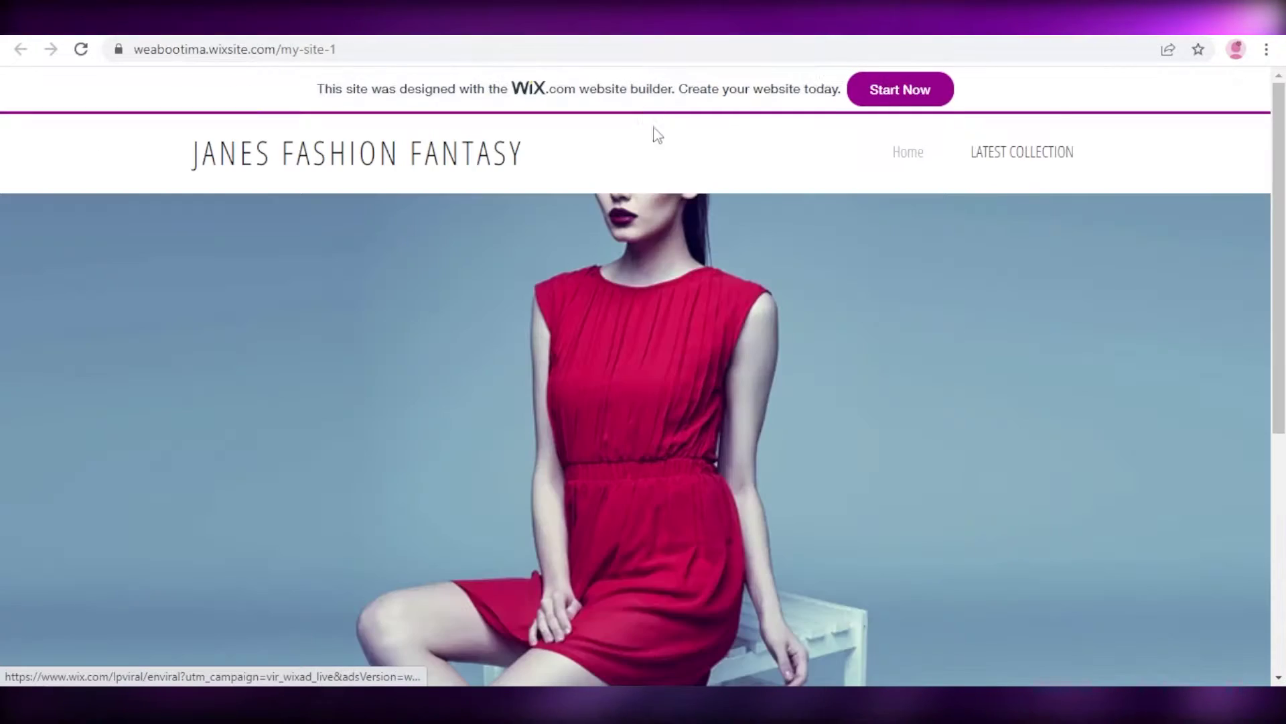
scroll(675, 449, "down", 5)
scroll(898, 482, "up", 5)
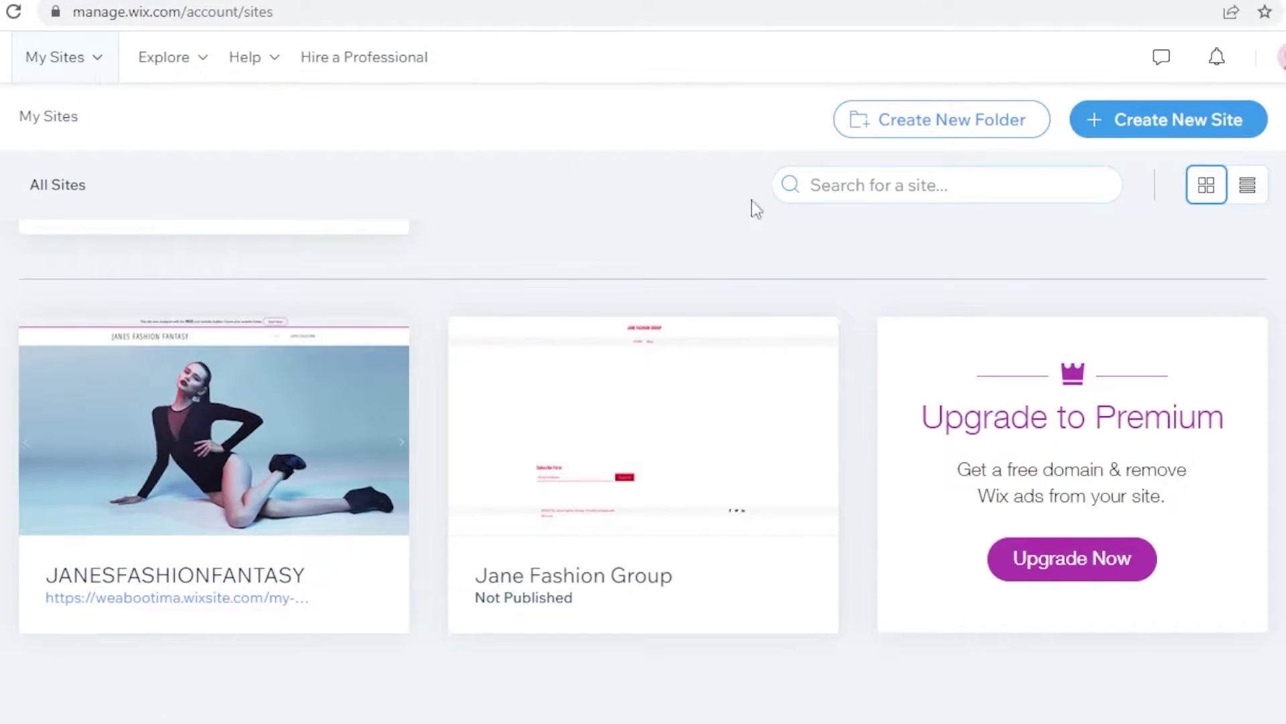
Step: Open the JANESFASHIONFANTASY site for editing from its dashboard
left_click(202, 421)
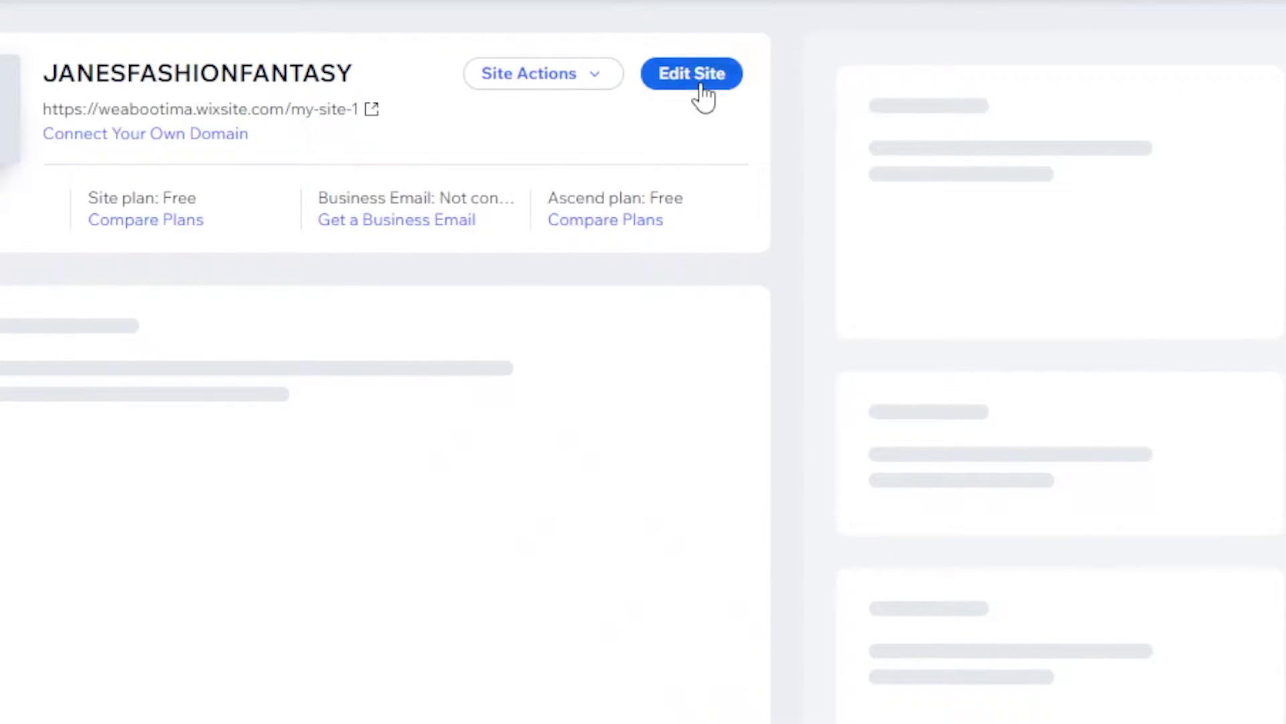
left_click(699, 86)
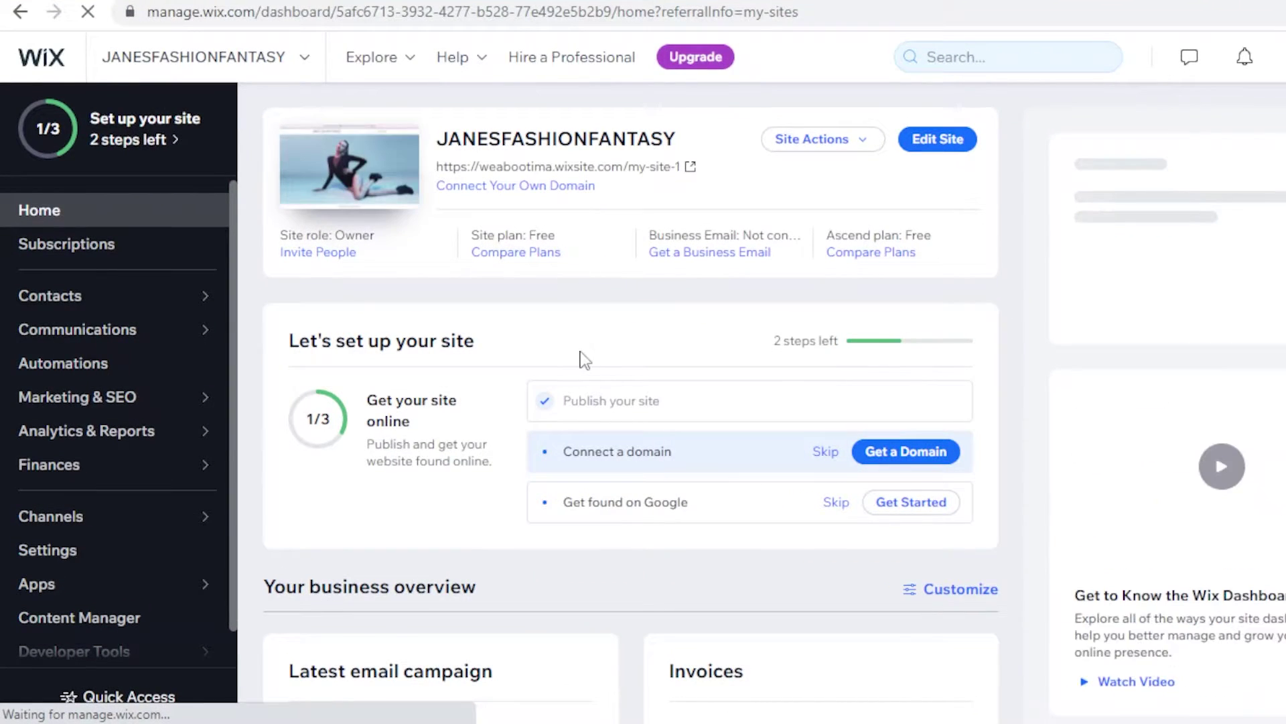
scroll(590, 356, "down", 1)
scroll(577, 366, "up", 1)
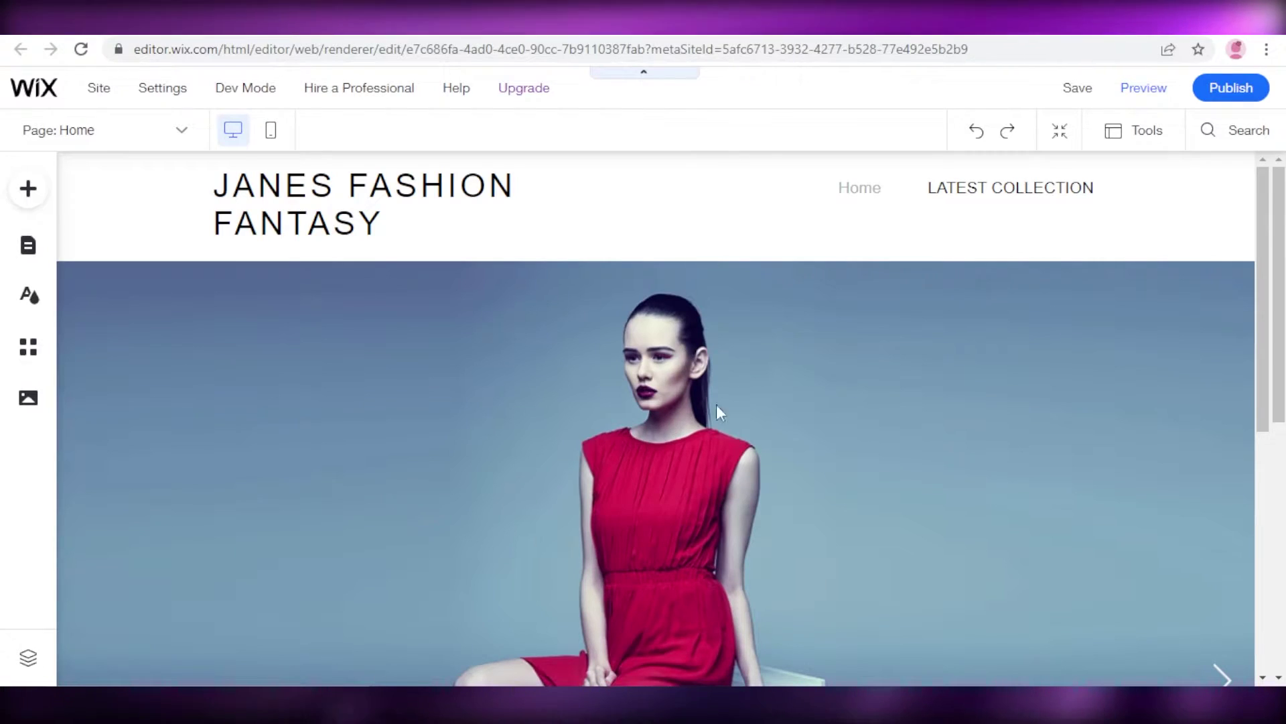
Step: Add the "Subscribe to get exclusive updates" subscribe form to the home page, over the hero image
scroll(1107, 331, "down", 5)
scroll(1147, 403, "up", 5)
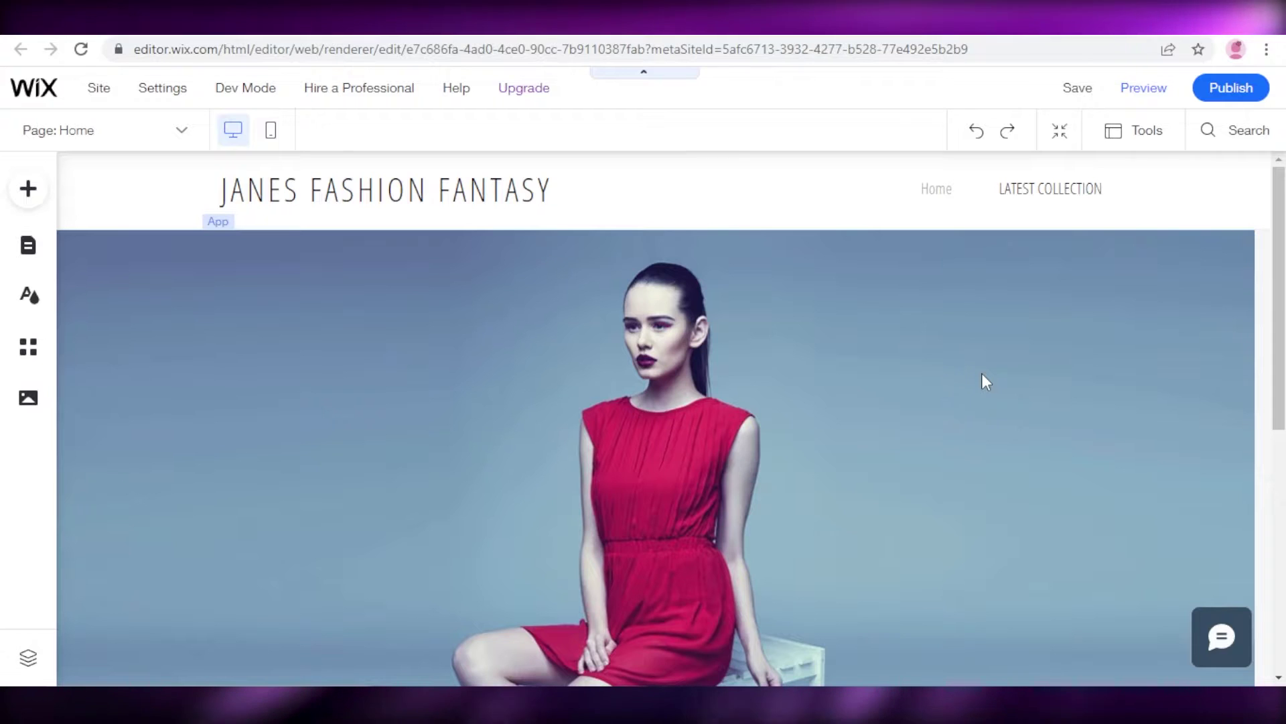
scroll(1031, 370, "down", 5)
scroll(1019, 387, "up", 5)
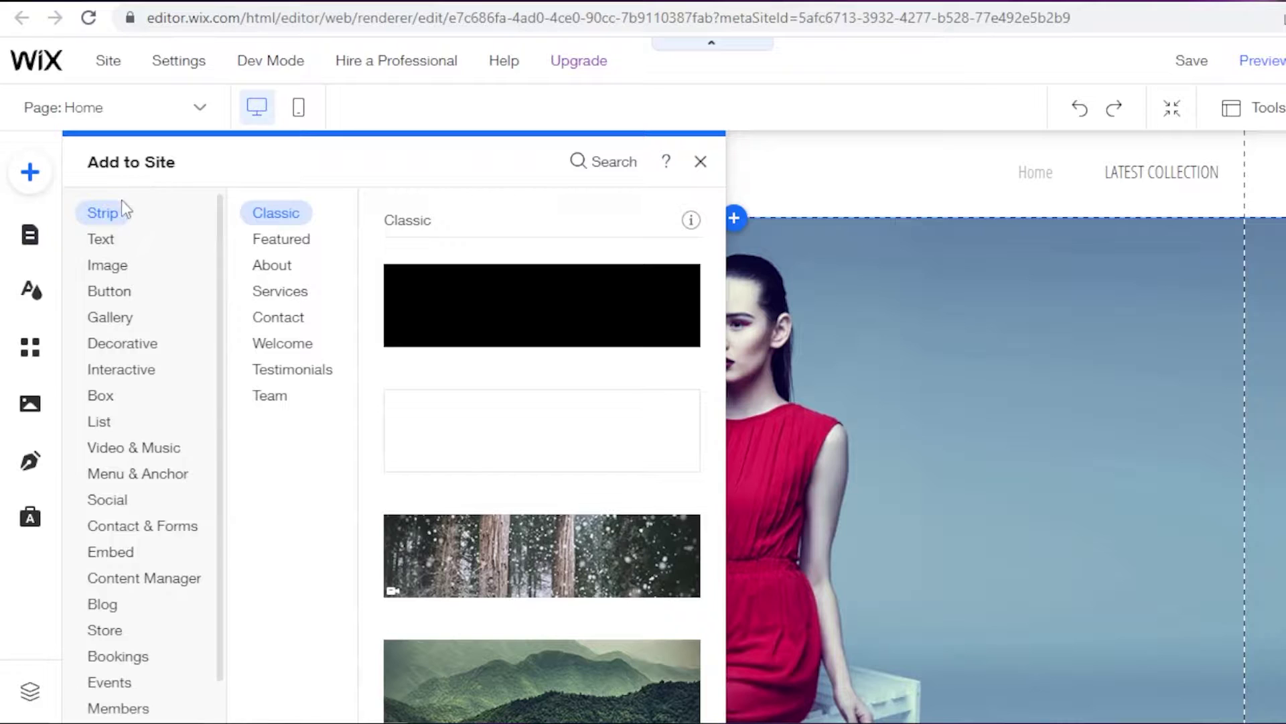
left_click(107, 253)
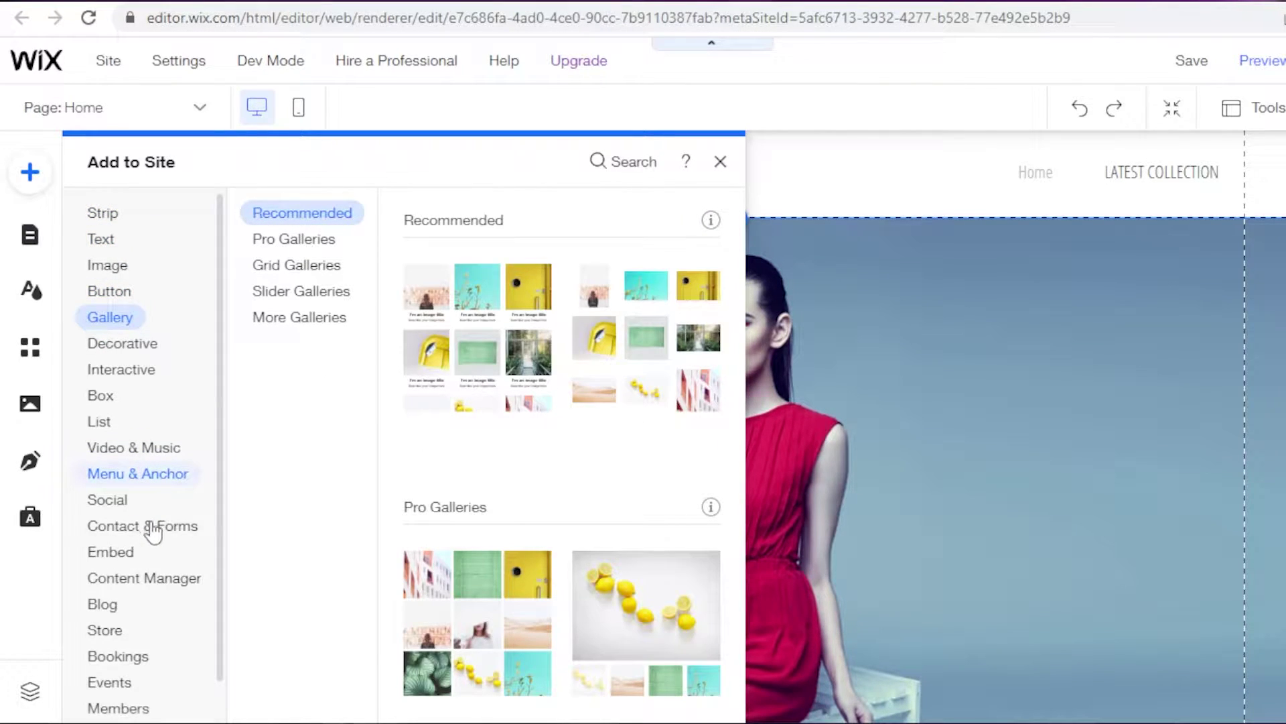
mouse_move(156, 532)
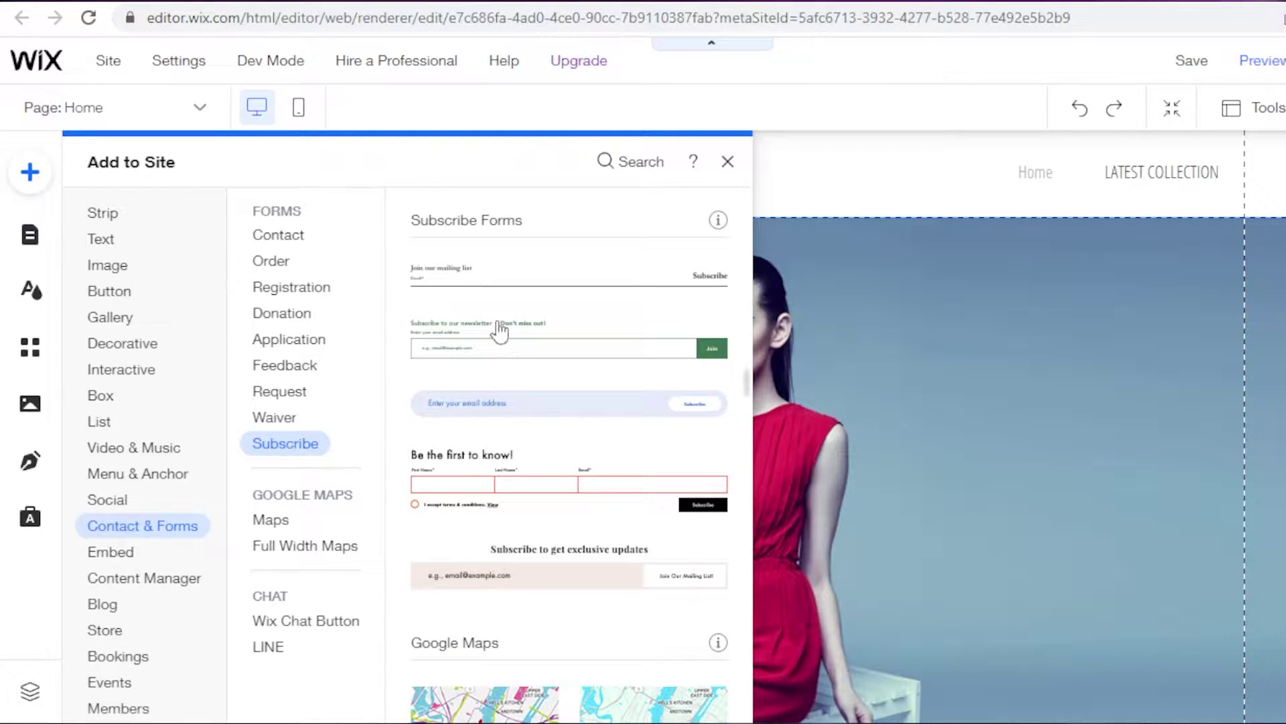
left_click(503, 575)
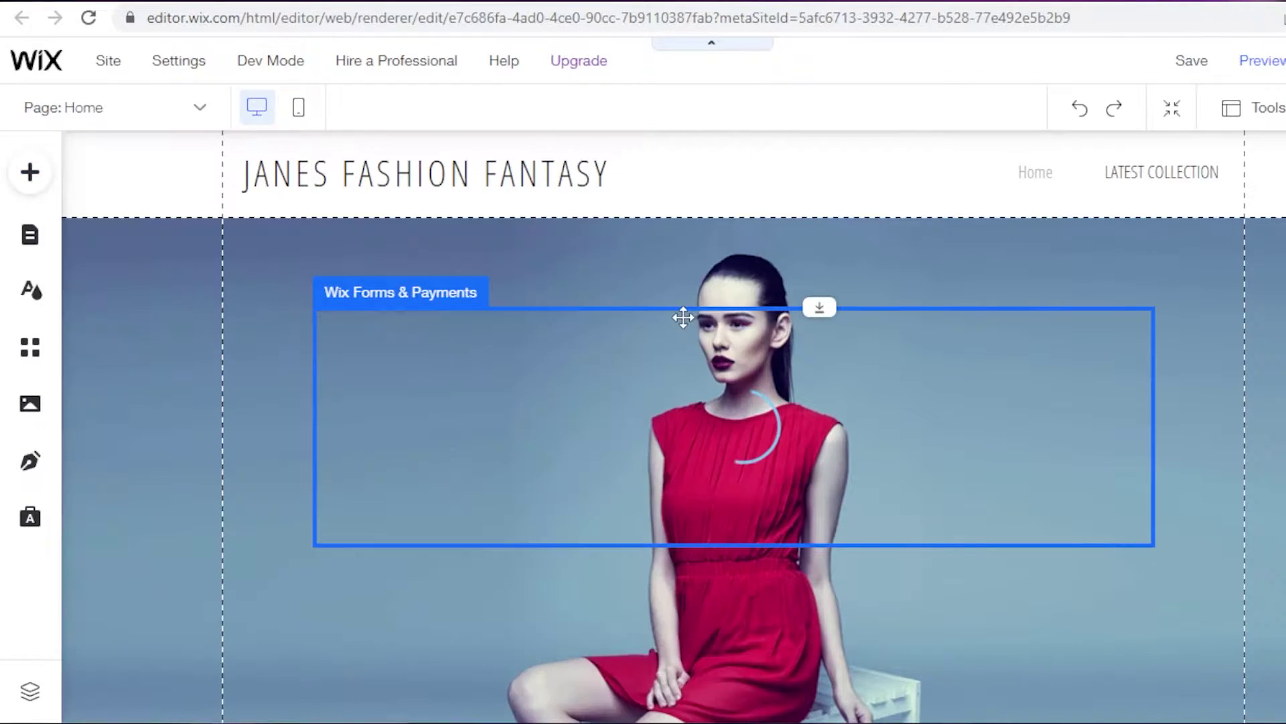
mouse_move(662, 315)
left_mouse_down()
mouse_move(678, 310)
mouse_move(660, 310)
left_mouse_up()
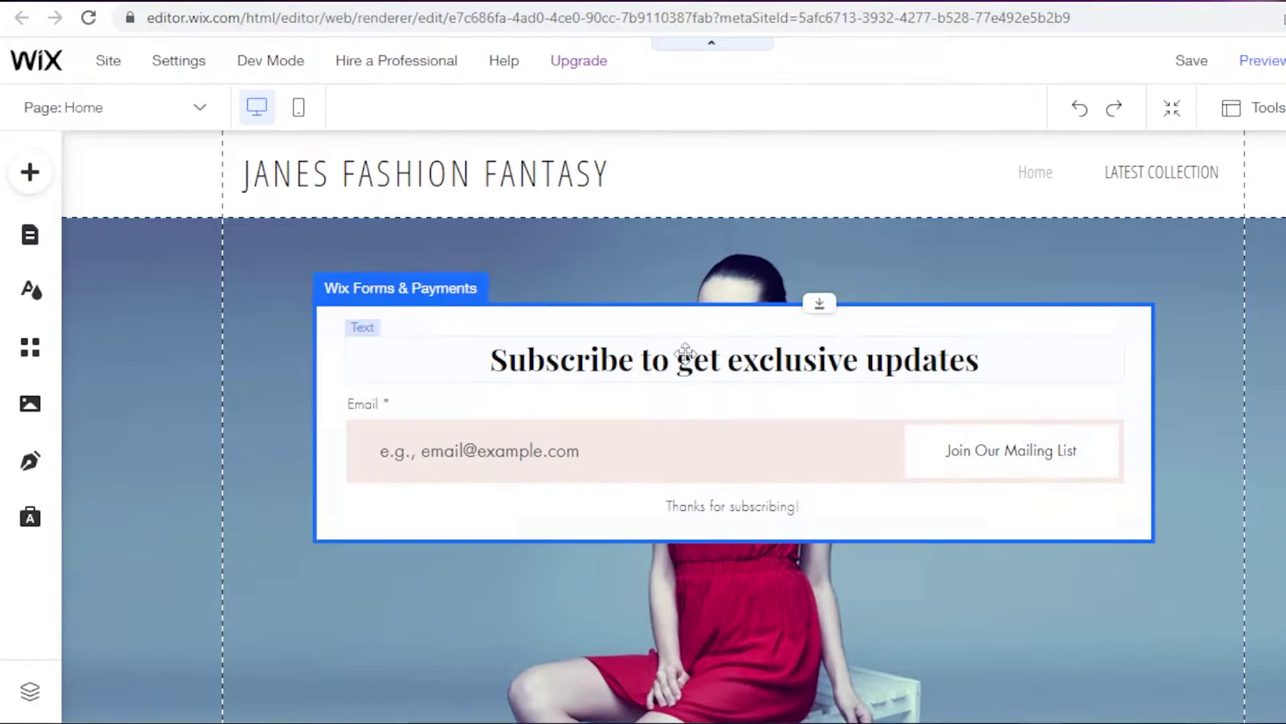
Step: Replace the form's heading text with "WELCOME, JOIN OUR MAILING LIST FOR EXCLUSIVE DEALS AND LOOKBOOKS!"
left_click(683, 351)
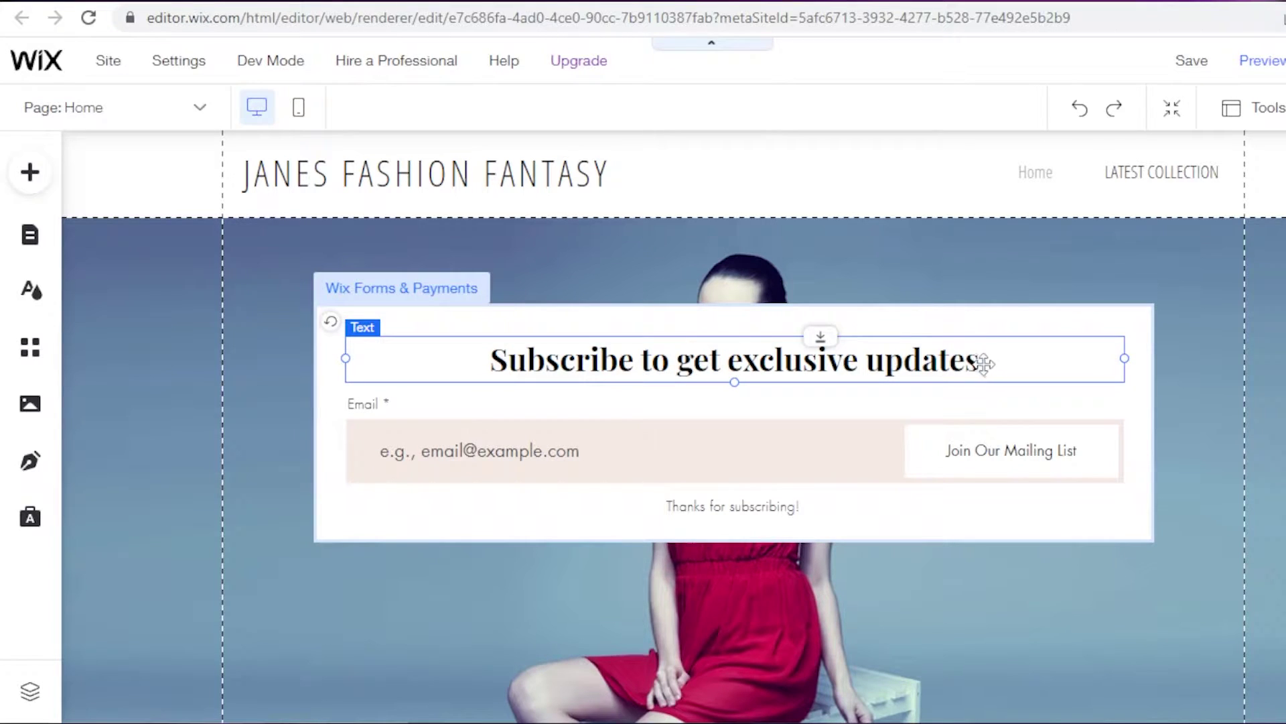
double_click(901, 361)
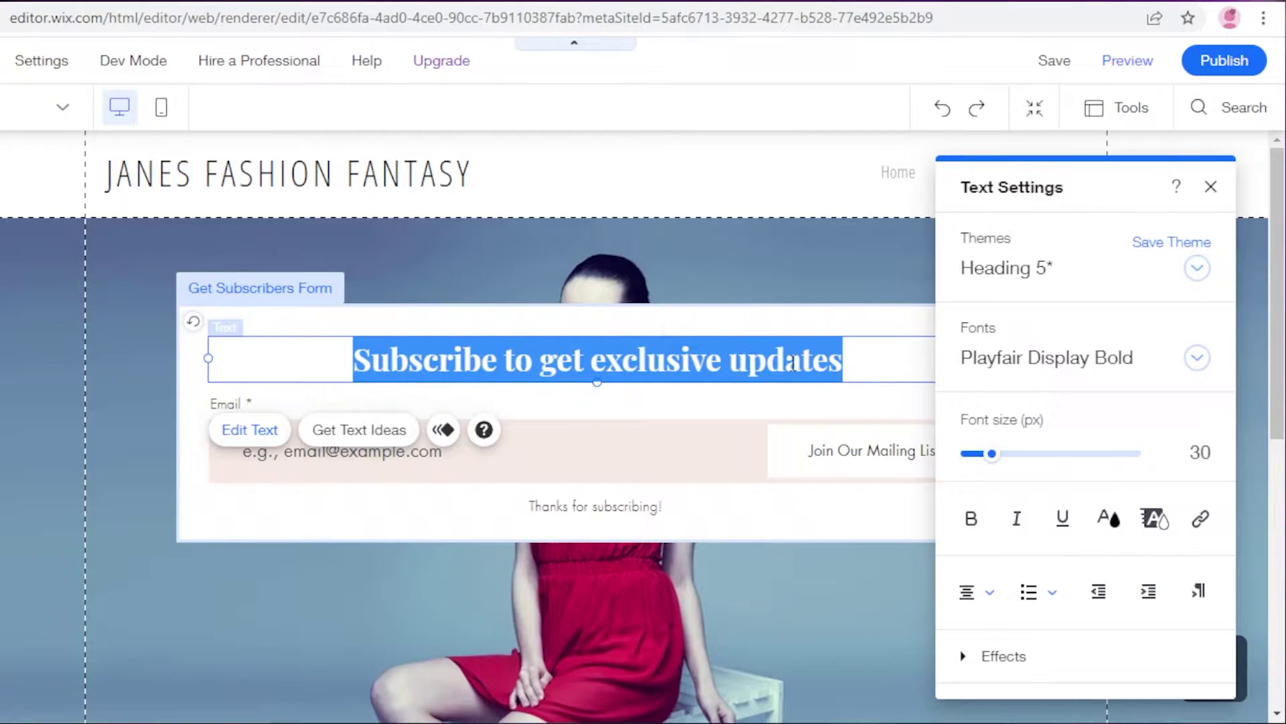
type("WELCOME, ")
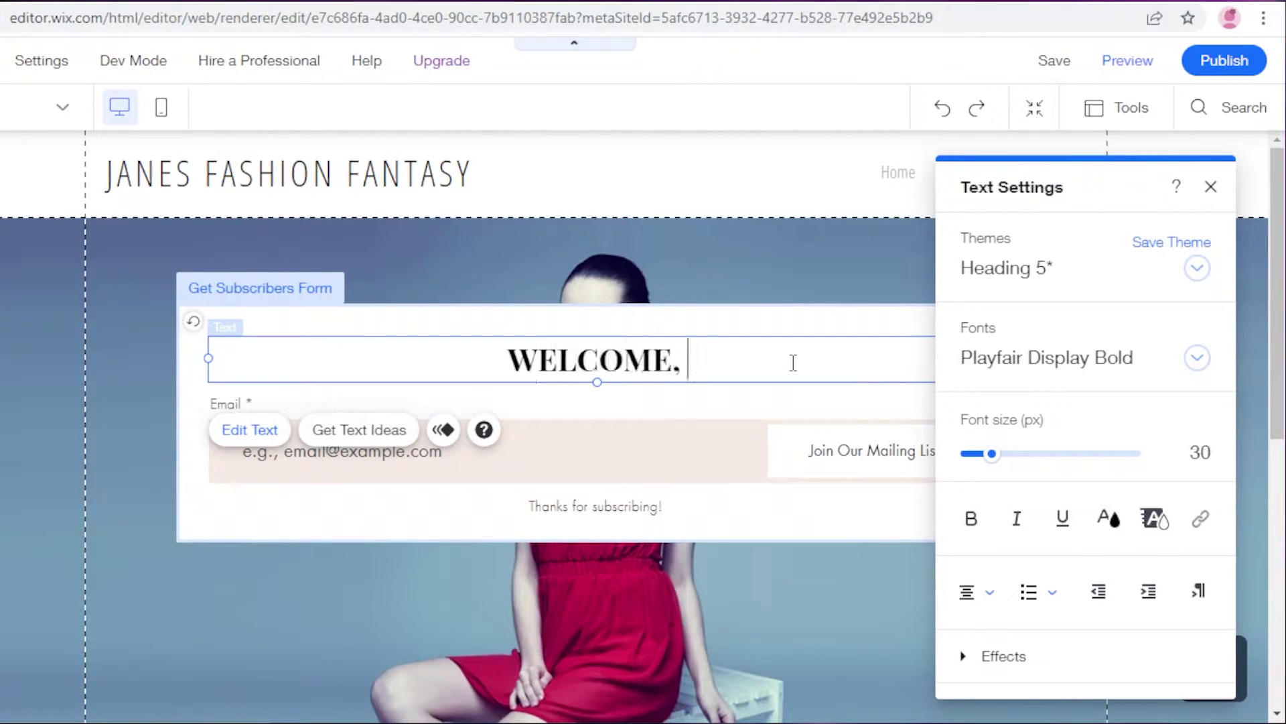
type("JOIN OUR M")
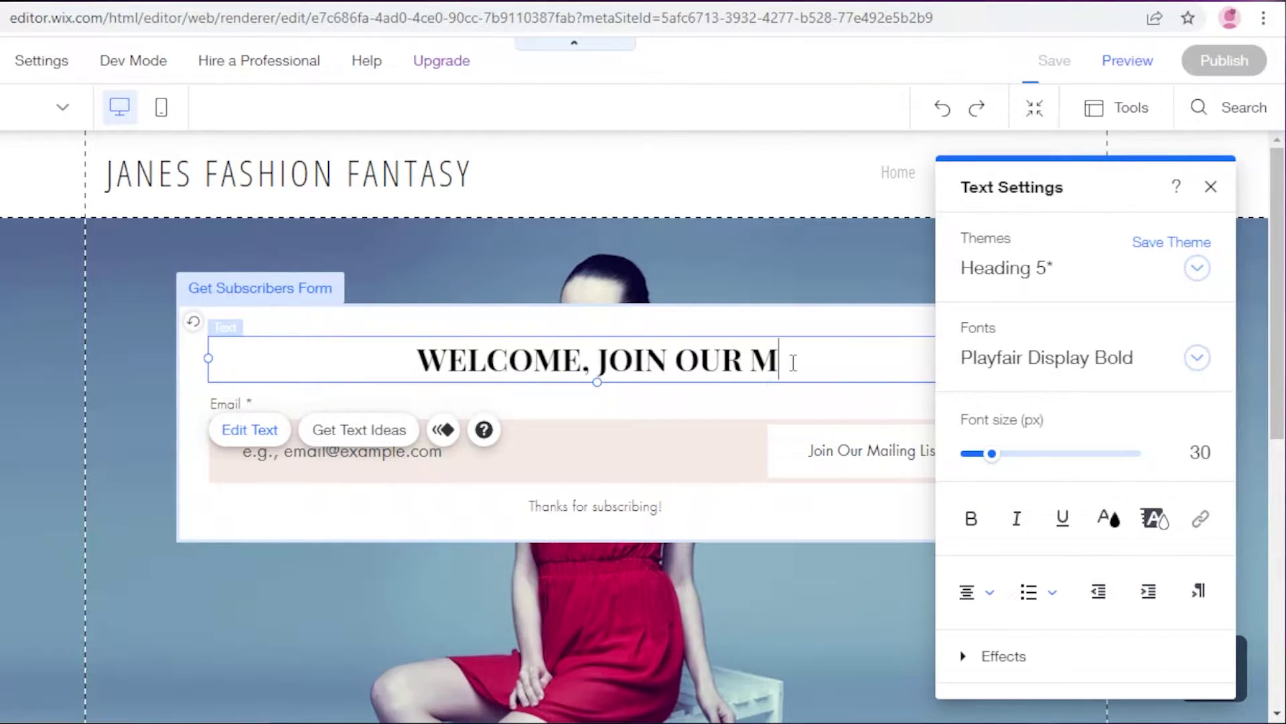
type("AILING LIST FOR EXCLUSIV")
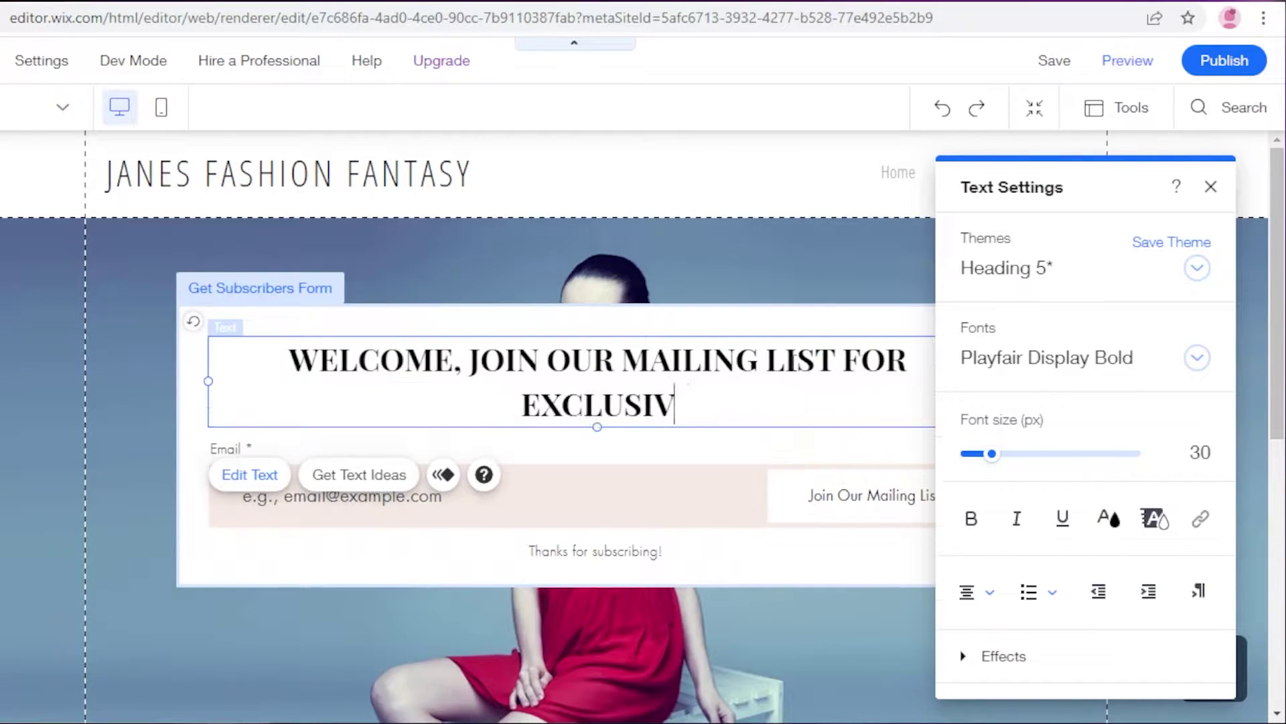
type("E DEALS AND LOOKBOOKS!")
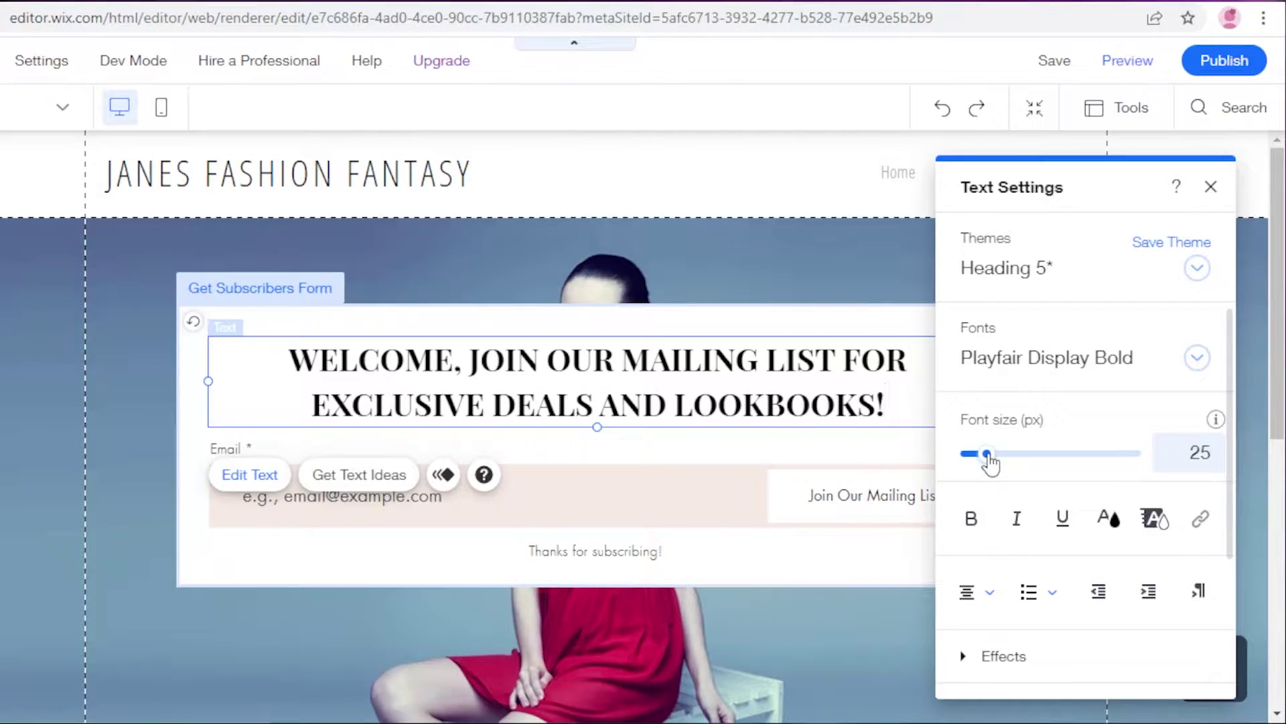
Step: Try the Heading 4 theme on the form's heading text
left_click(1025, 283)
left_click(1038, 216)
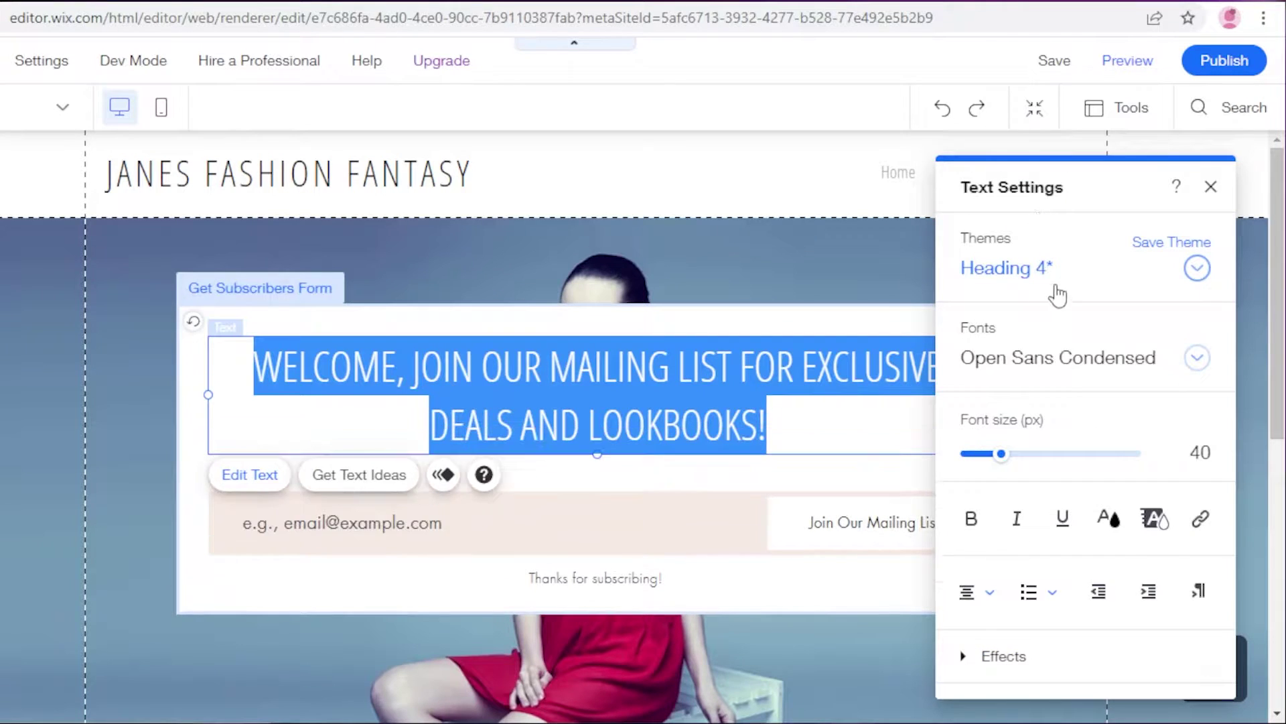
left_click(1072, 367)
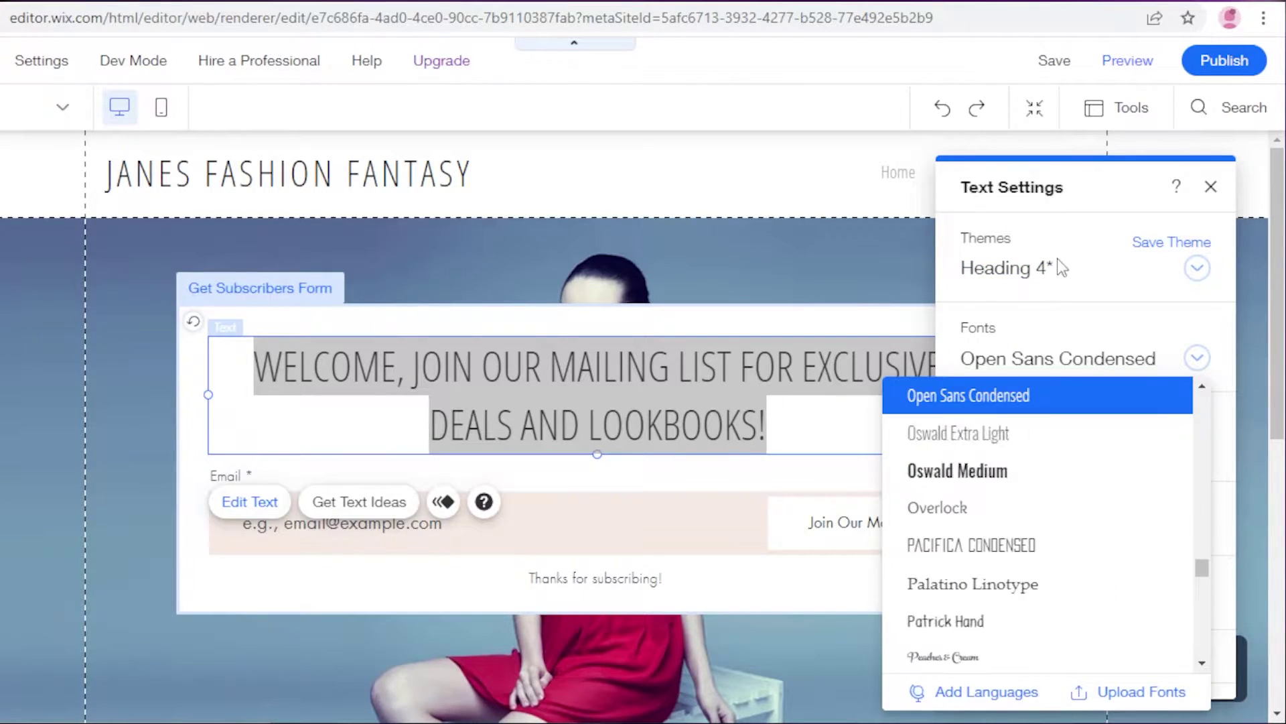
Step: Style the form's heading with the Heading 5 theme and the Oswald Medium font, and reduce its font size
left_click(1199, 274)
left_click(1163, 359)
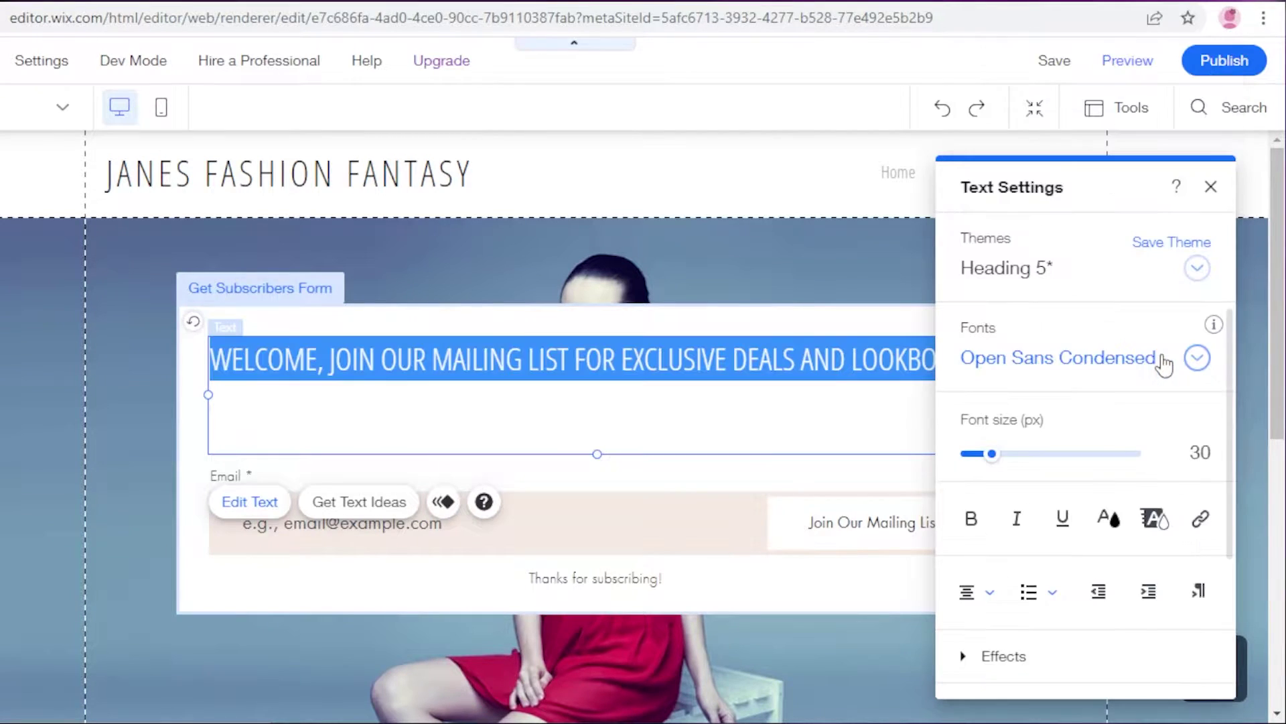
left_click(1197, 359)
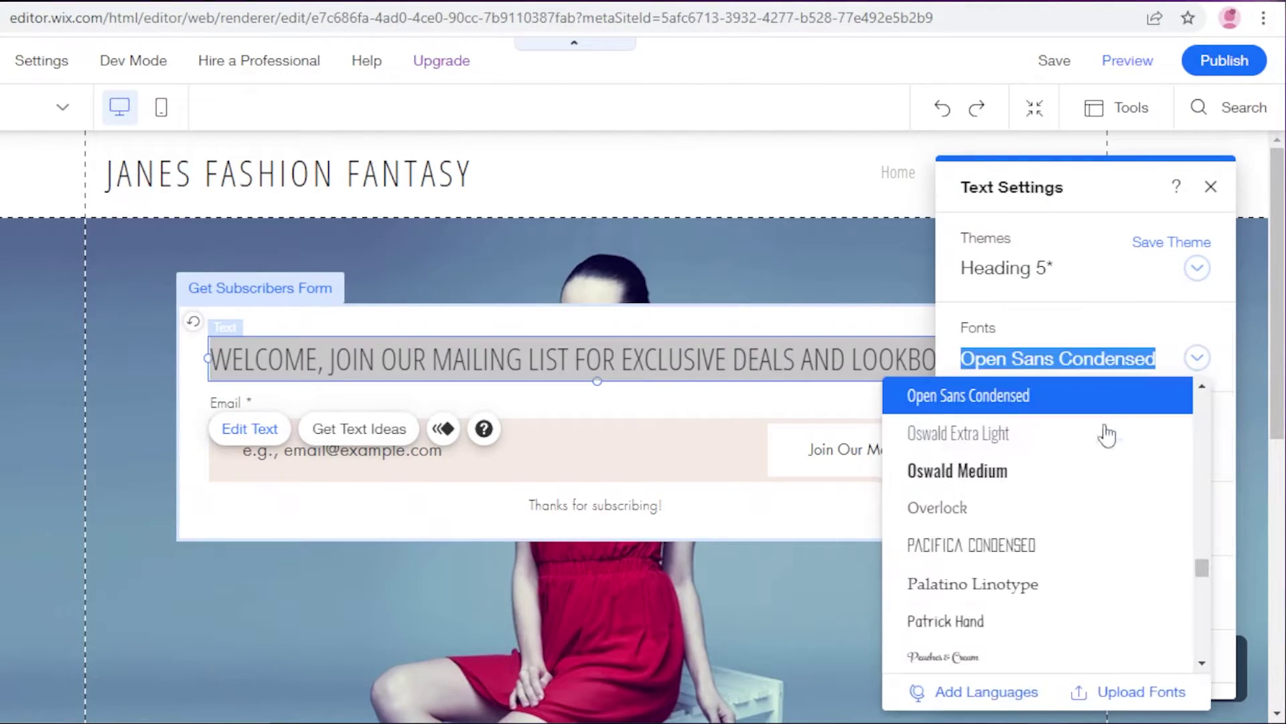
left_click(1062, 473)
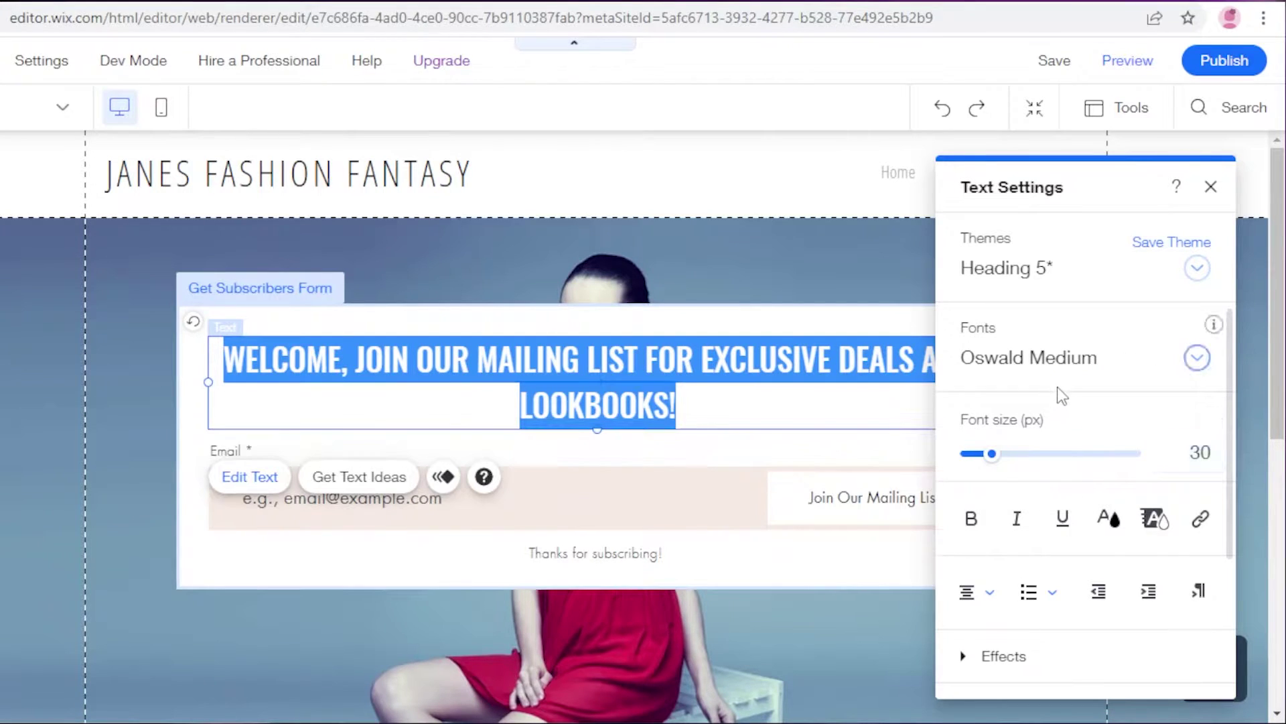
left_click_drag(992, 454, 983, 455)
Step: Change the success message of the form's submit button to "Thanks for Joining!"
left_click(814, 433)
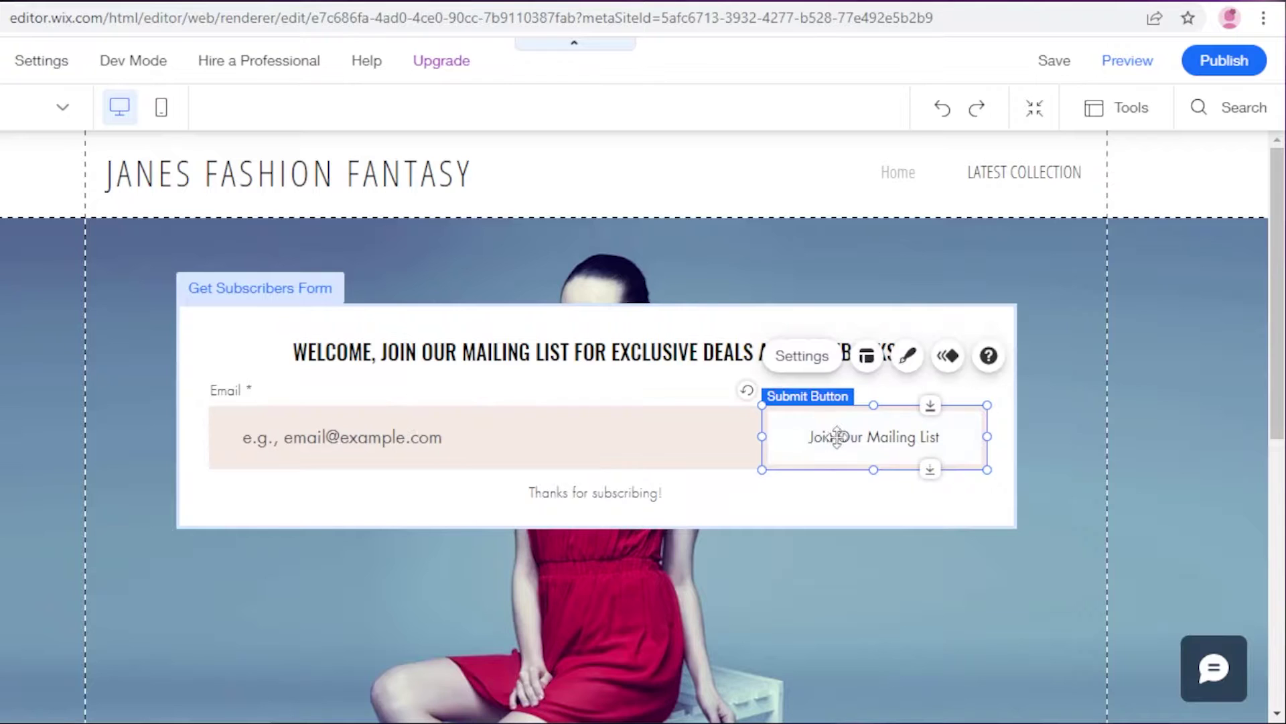
left_click(802, 356)
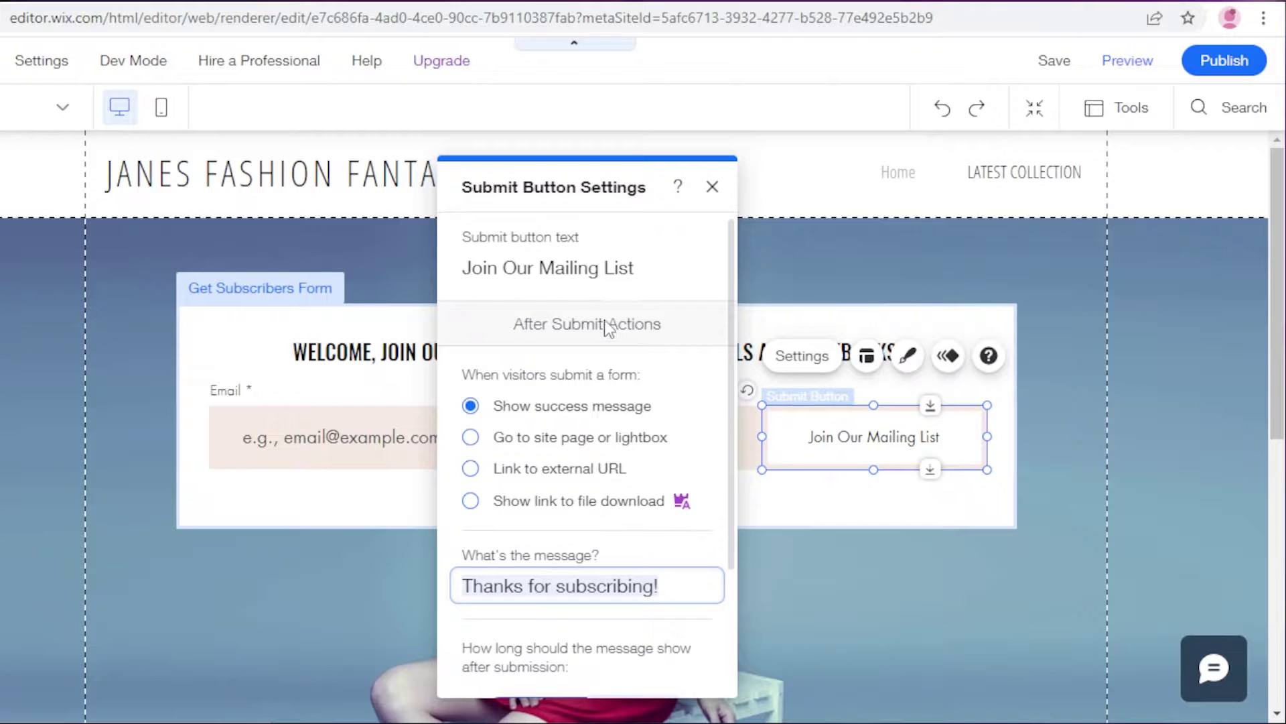
scroll(565, 377, "down", 3)
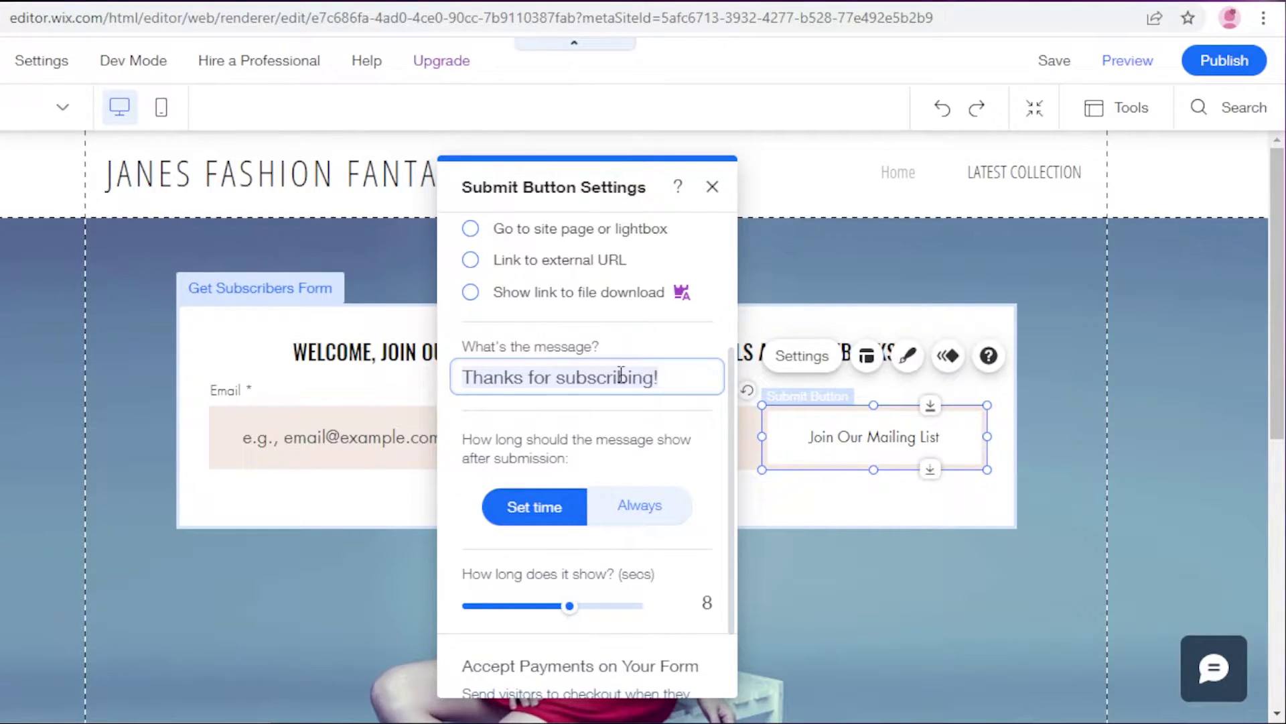
left_click(599, 379)
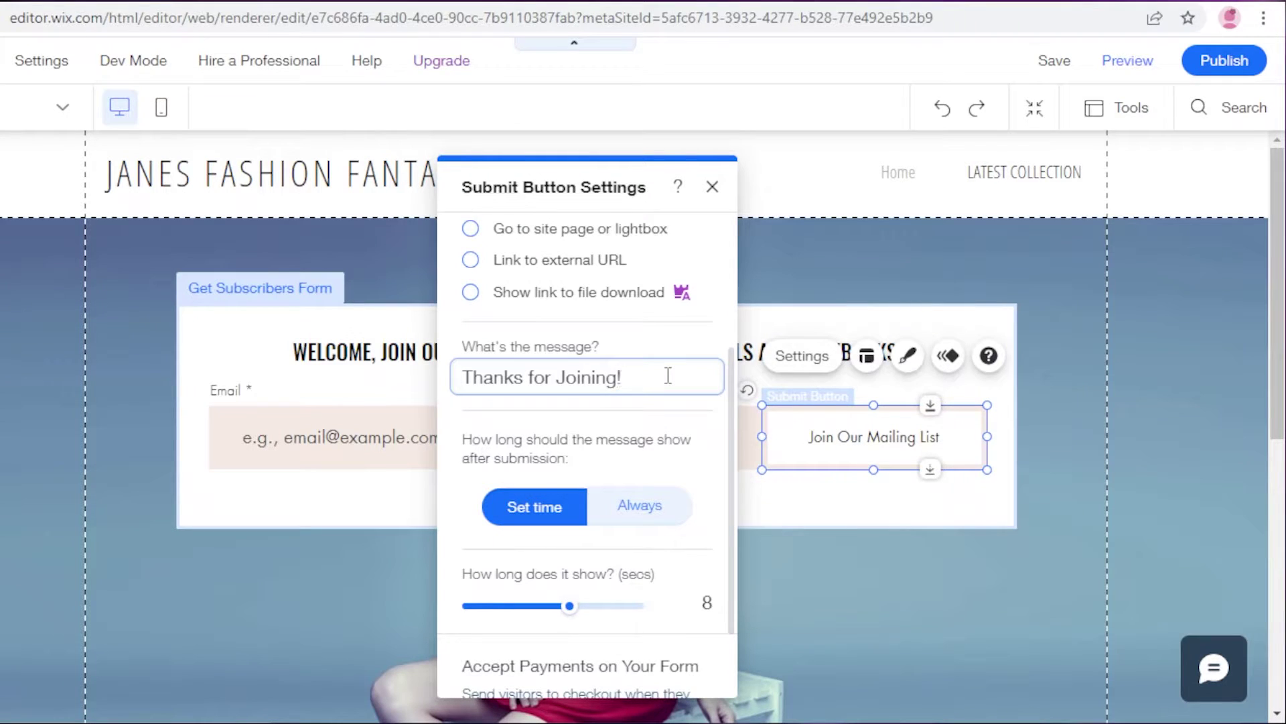
Step: Set the success message to show for 6 seconds after submission and close the submit button settings
scroll(668, 375, "down", 2)
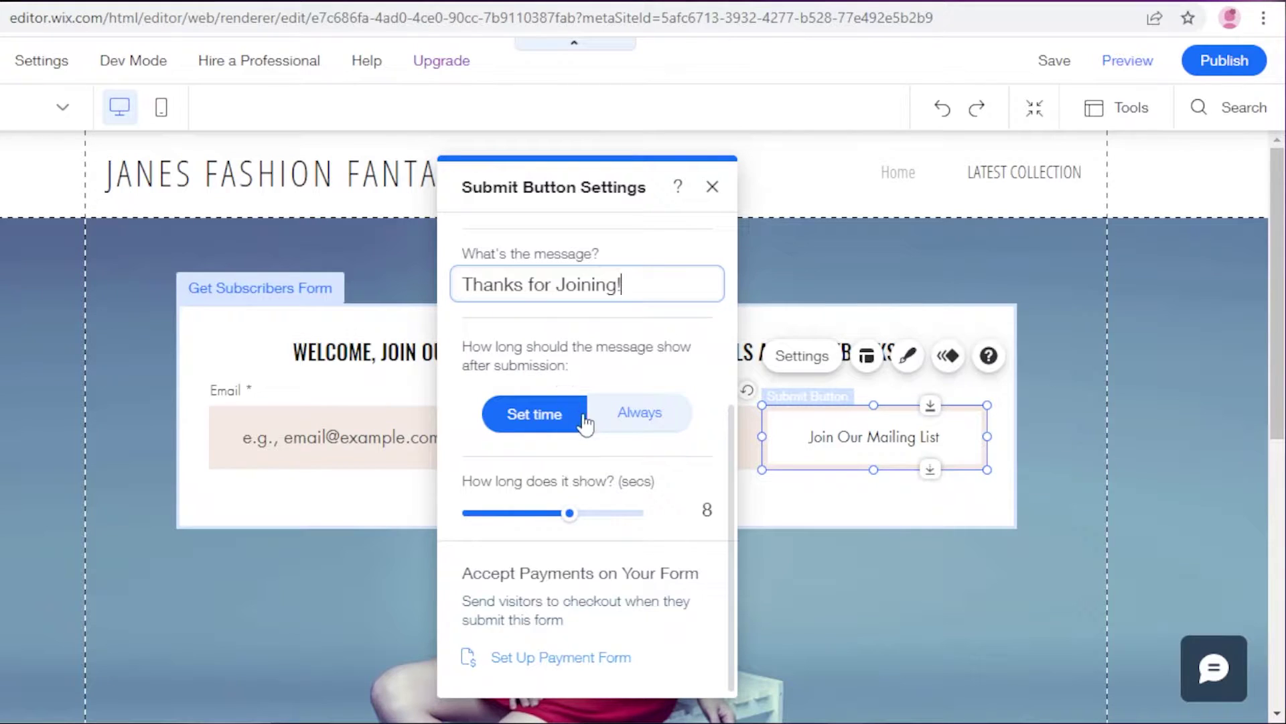
left_click(611, 412)
left_click(560, 503)
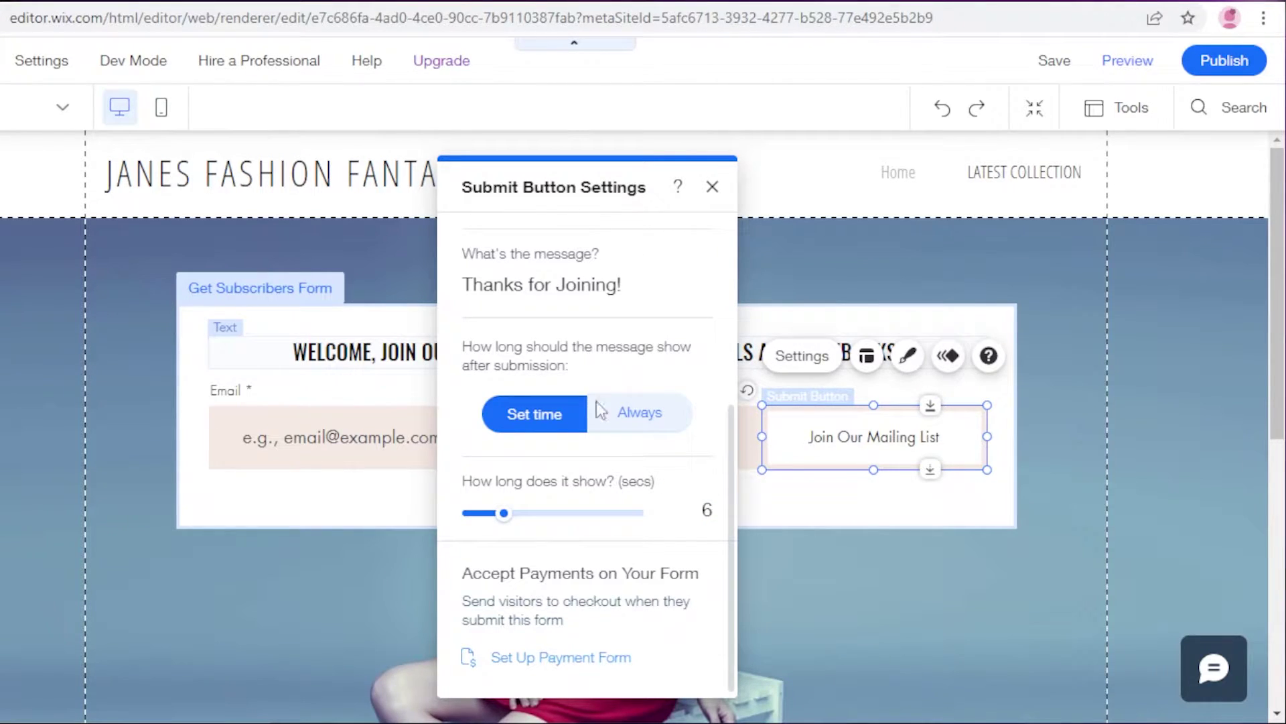
scroll(720, 566, "up", 5)
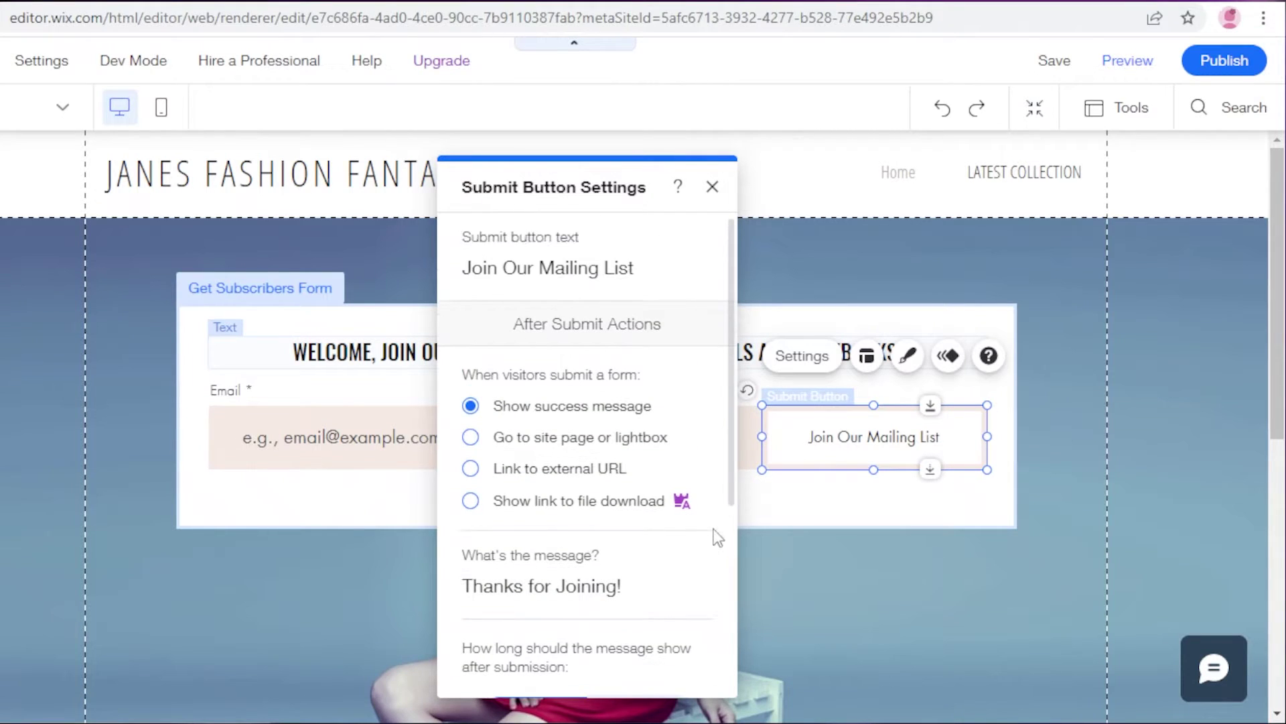
left_click(710, 189)
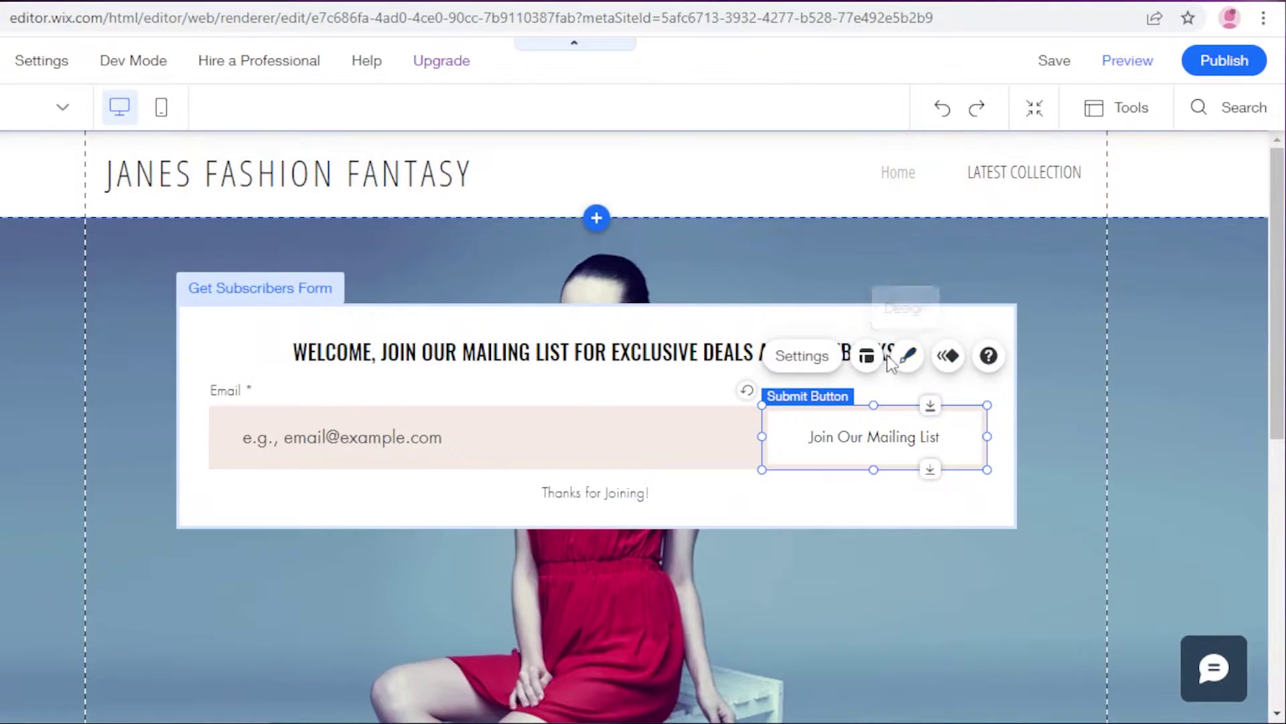
Step: Select the whole subscribers form and save the changes to the site
left_click(358, 425)
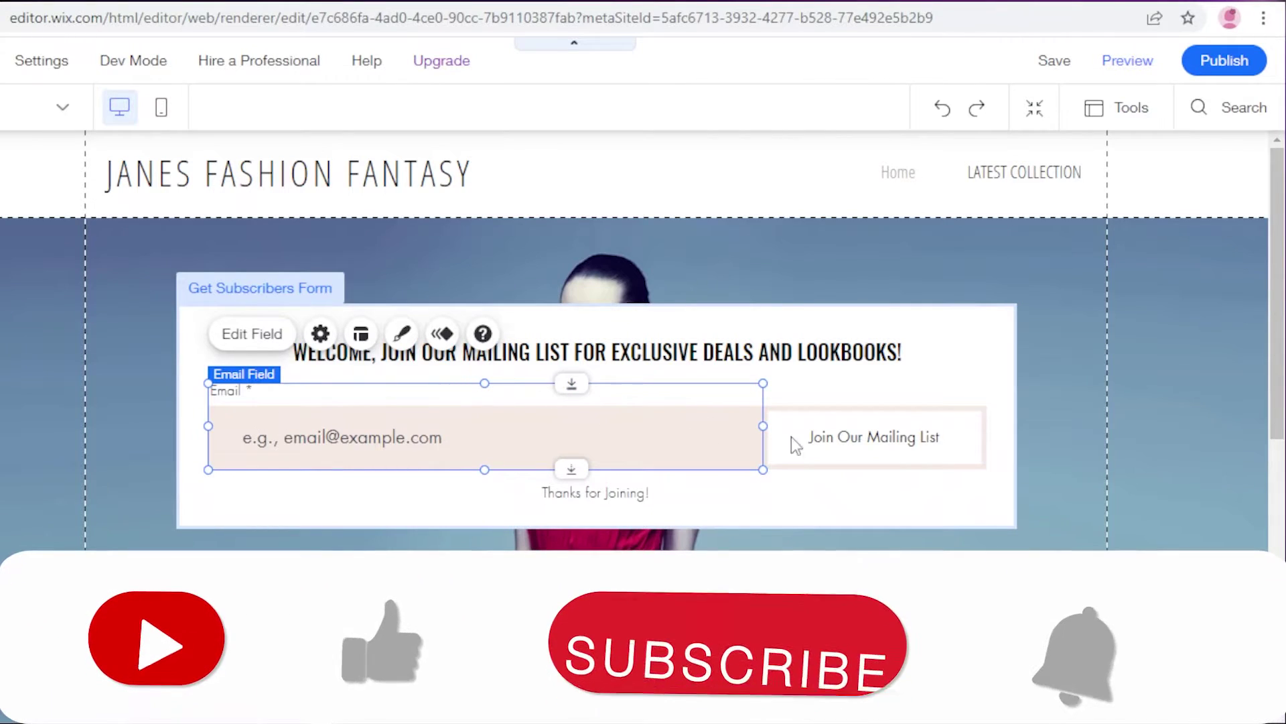
left_click(769, 317)
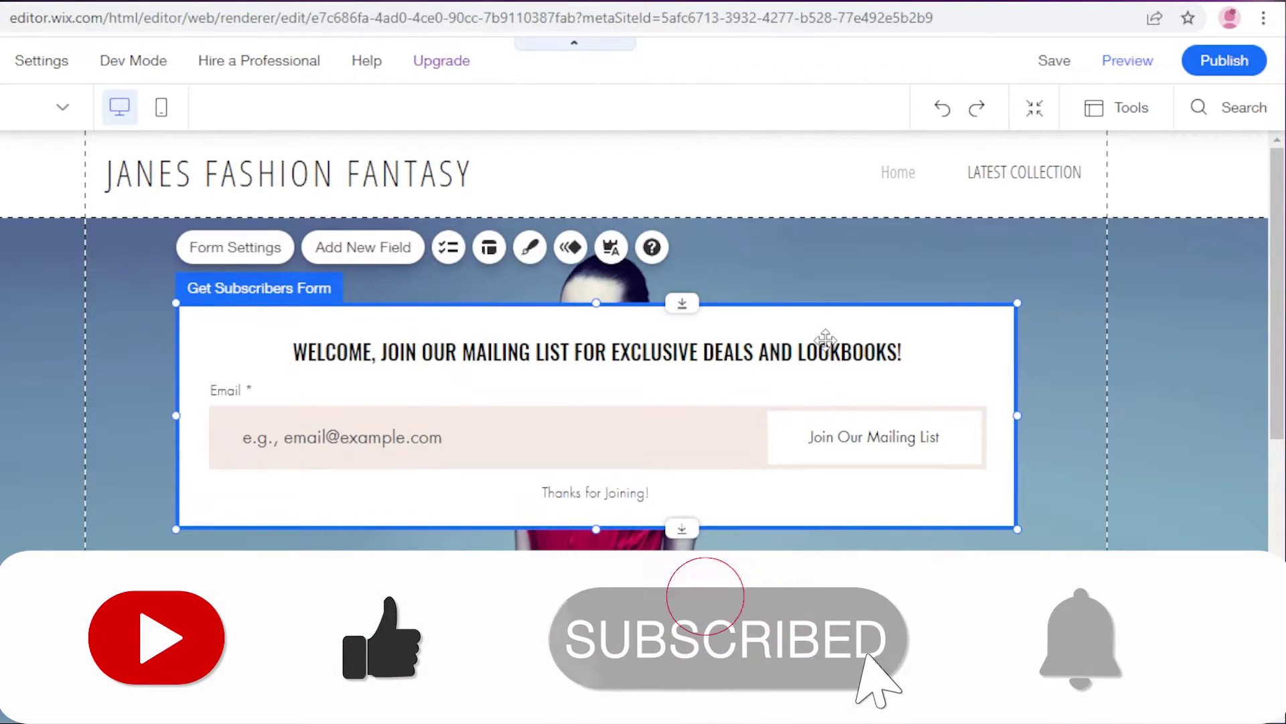
left_click(1039, 67)
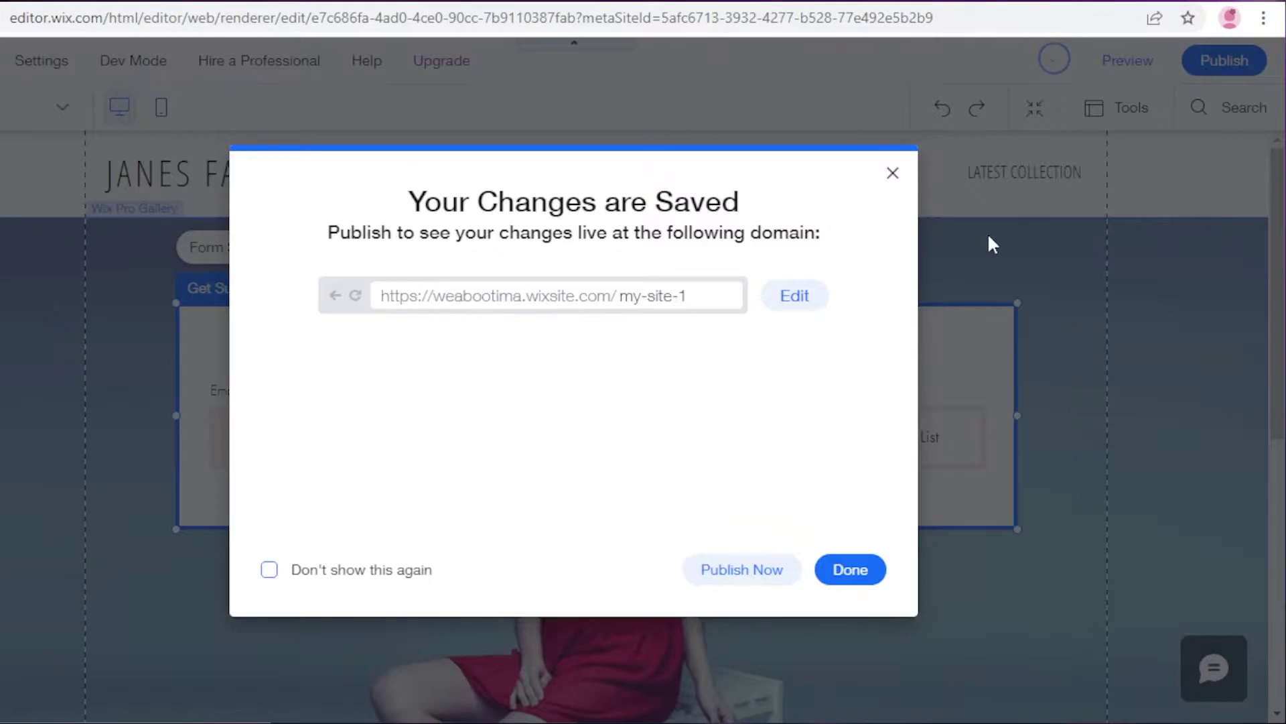
Step: Dismiss the save confirmation, publish the site and open the live version
left_click(886, 180)
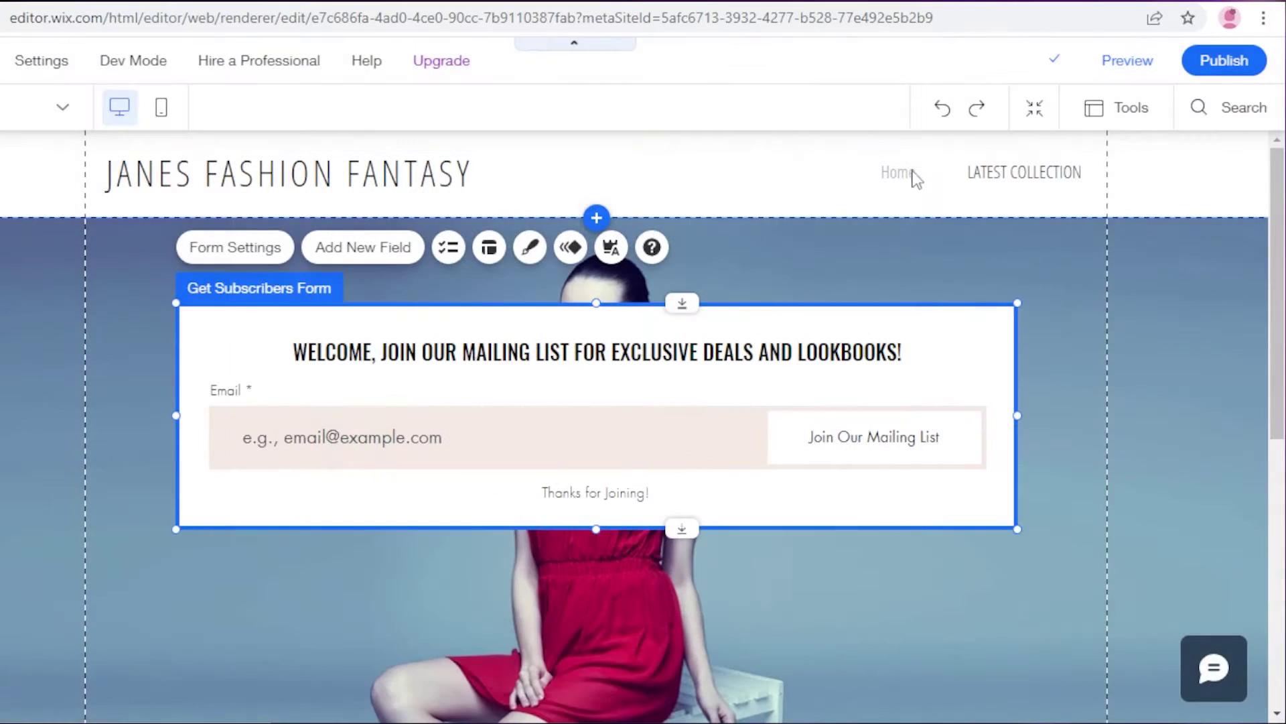
left_click(1255, 62)
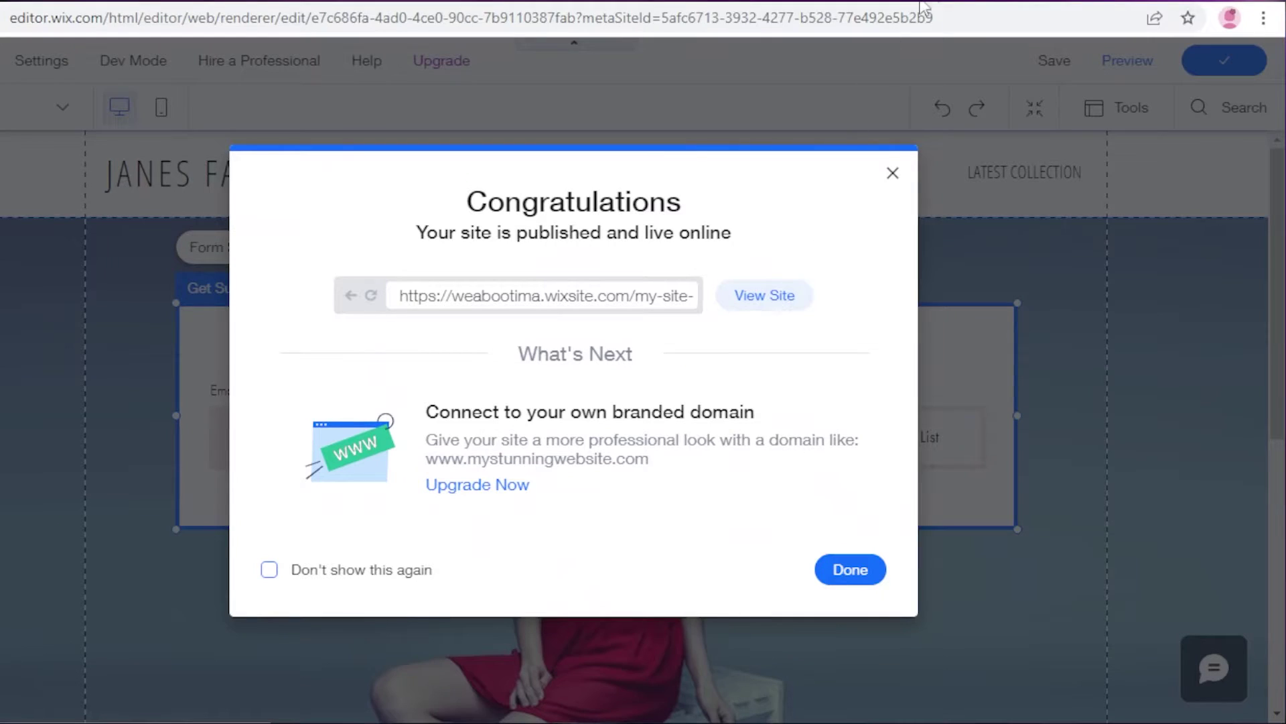
left_click(761, 296)
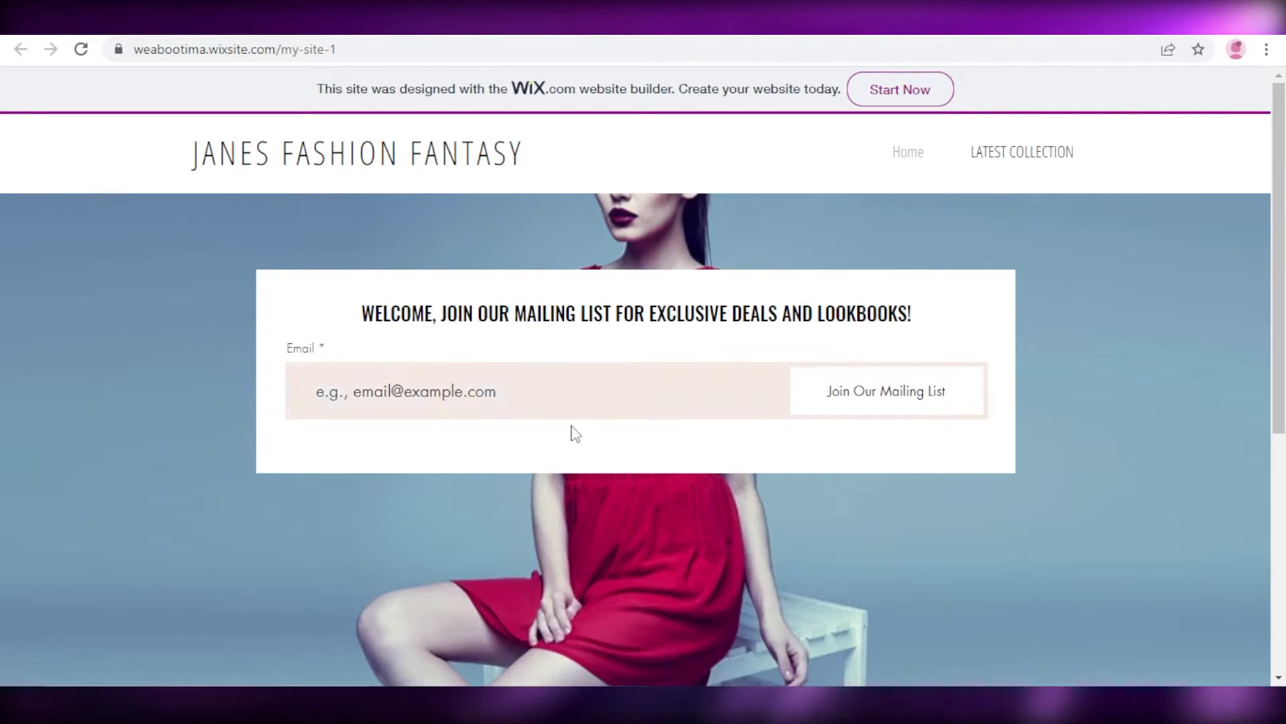
Step: Test the live subscribe form by submitting a suggested e-mail address to the mailing list, and look over the published page
left_click(436, 402)
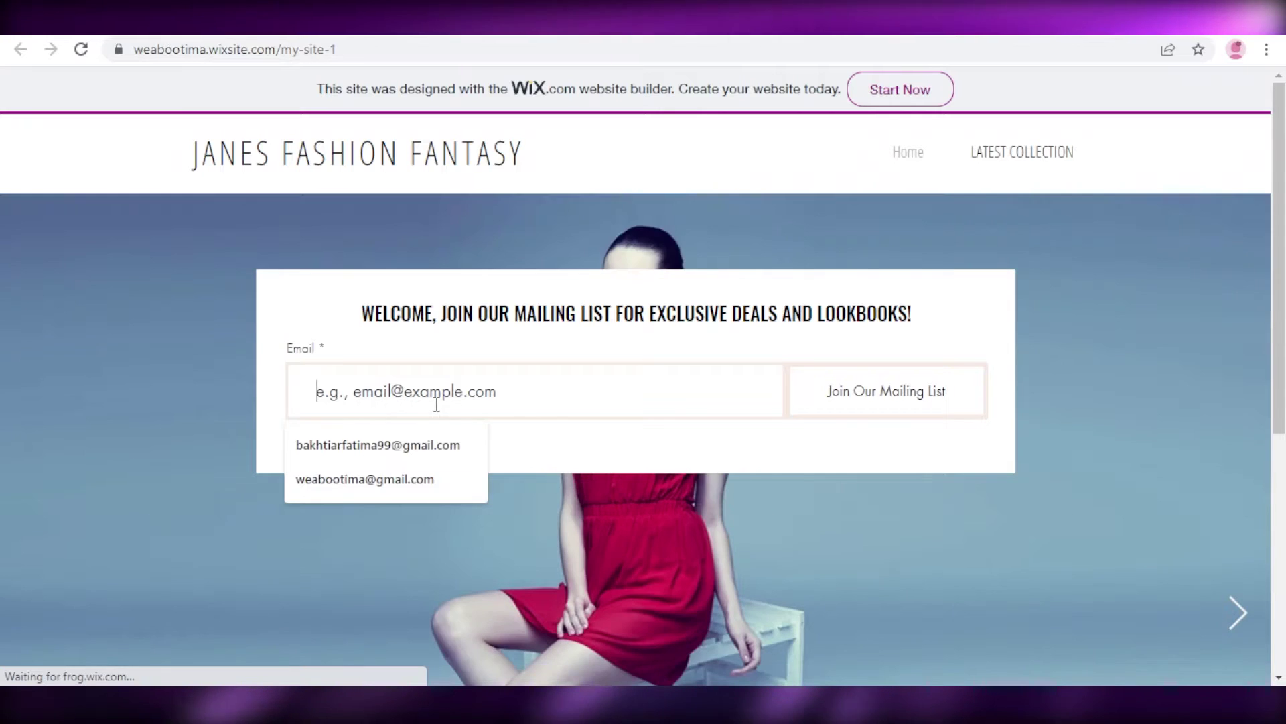
left_click(381, 445)
left_click(875, 395)
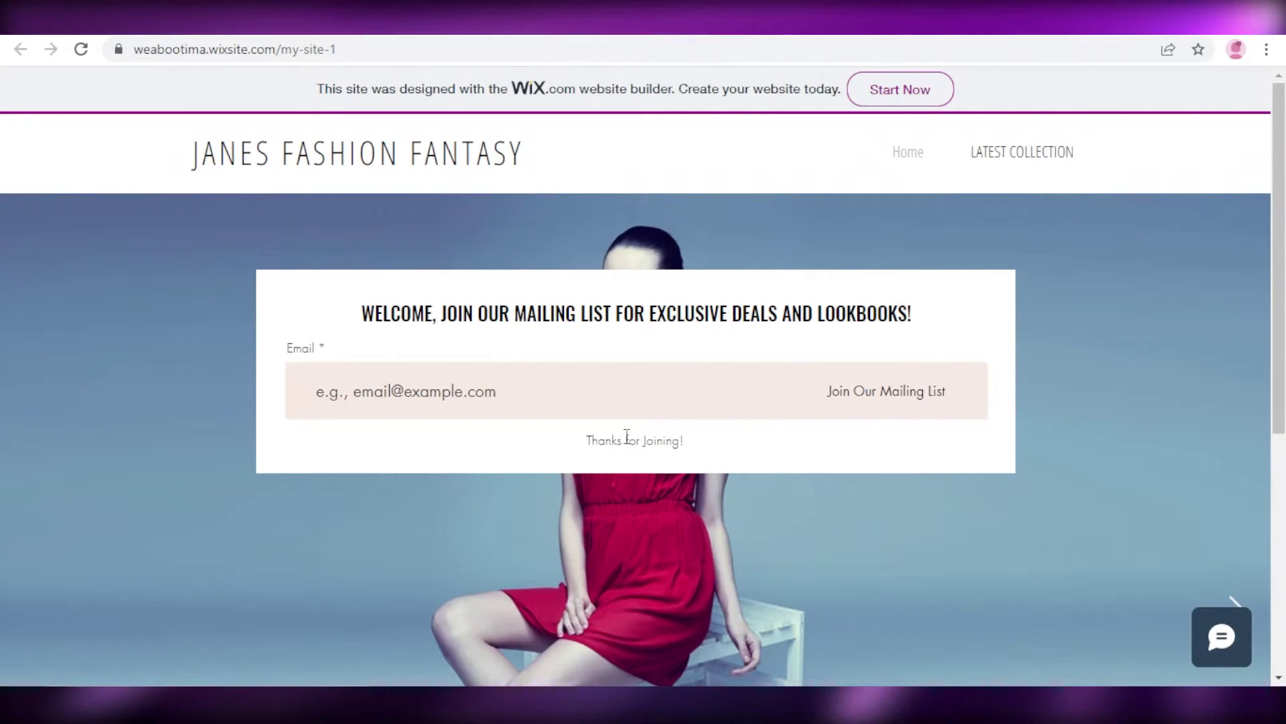
scroll(626, 432, "down", 3)
scroll(627, 429, "down", 3)
scroll(568, 319, "up", 6)
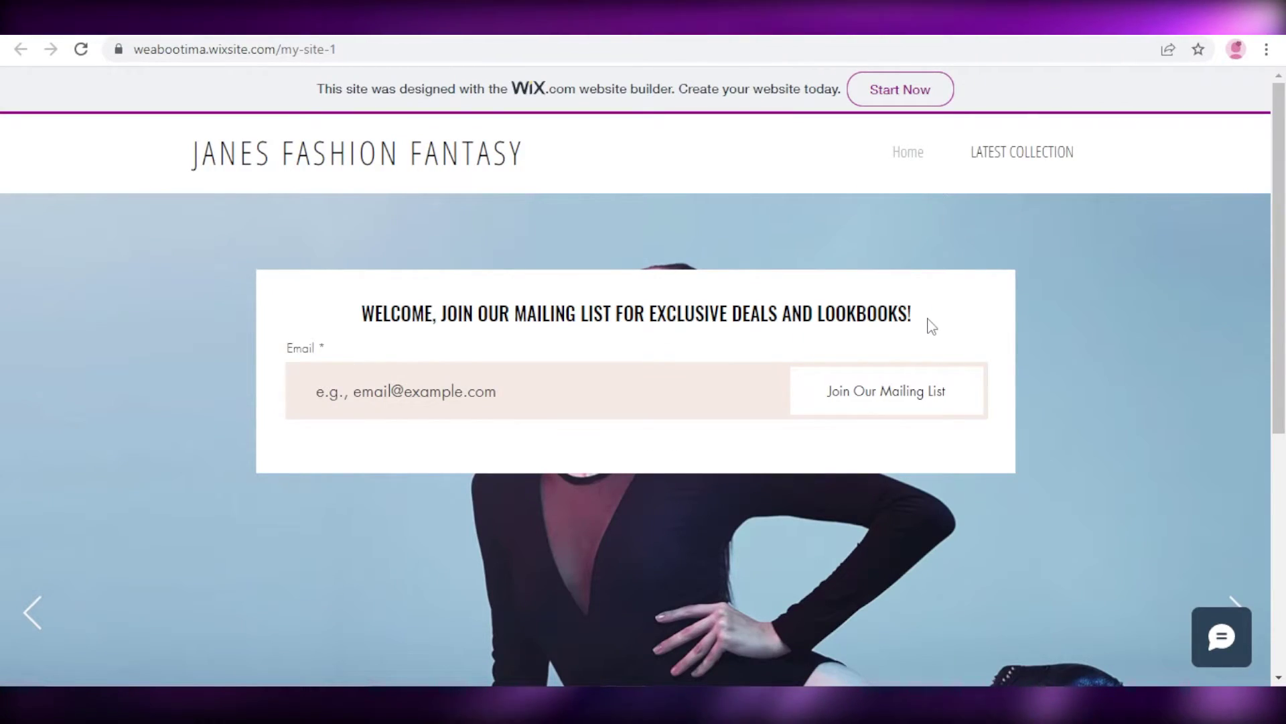
Step: Return to the site editor, close the publish confirmation and decline editing the mobile site
left_click(670, 20)
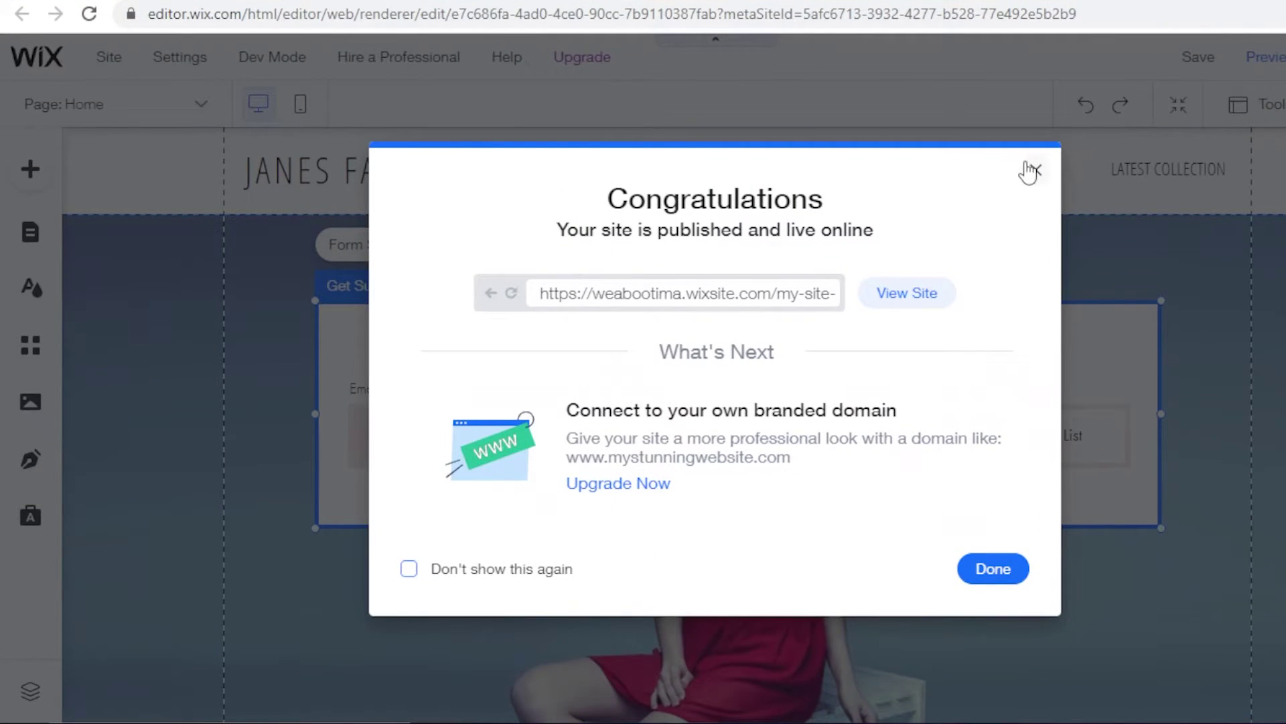
left_click(1030, 172)
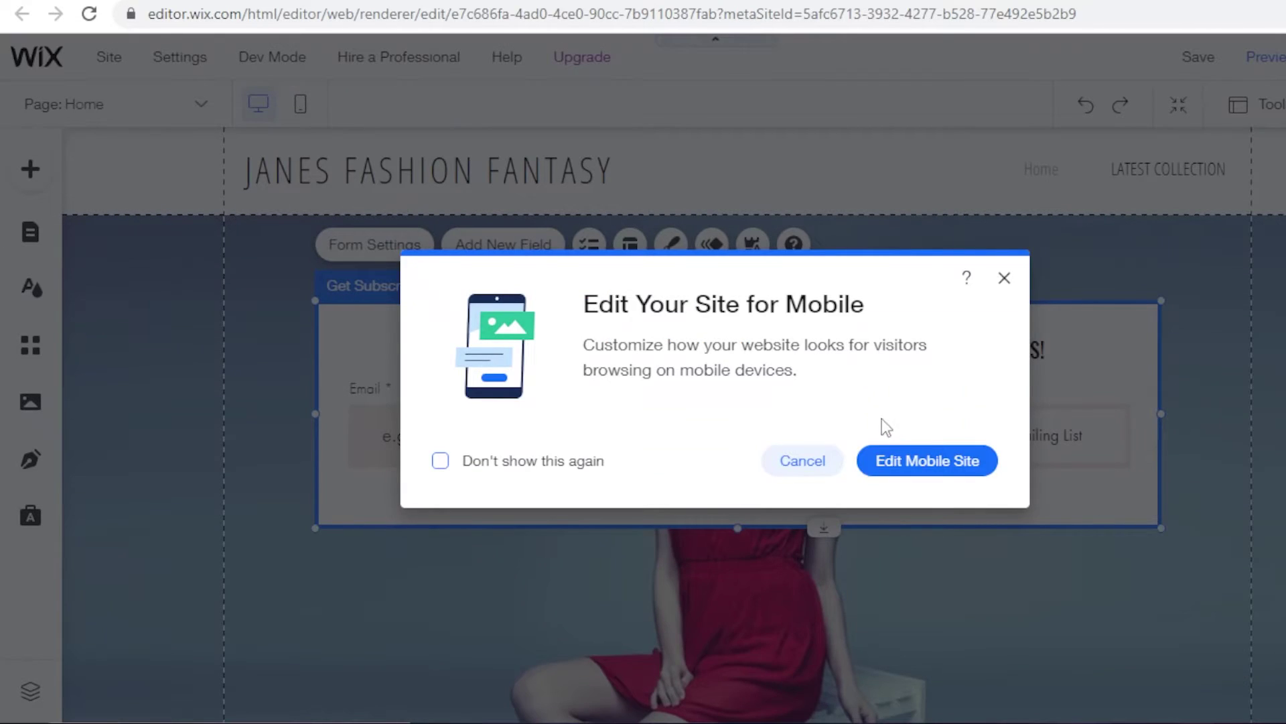
left_click(831, 464)
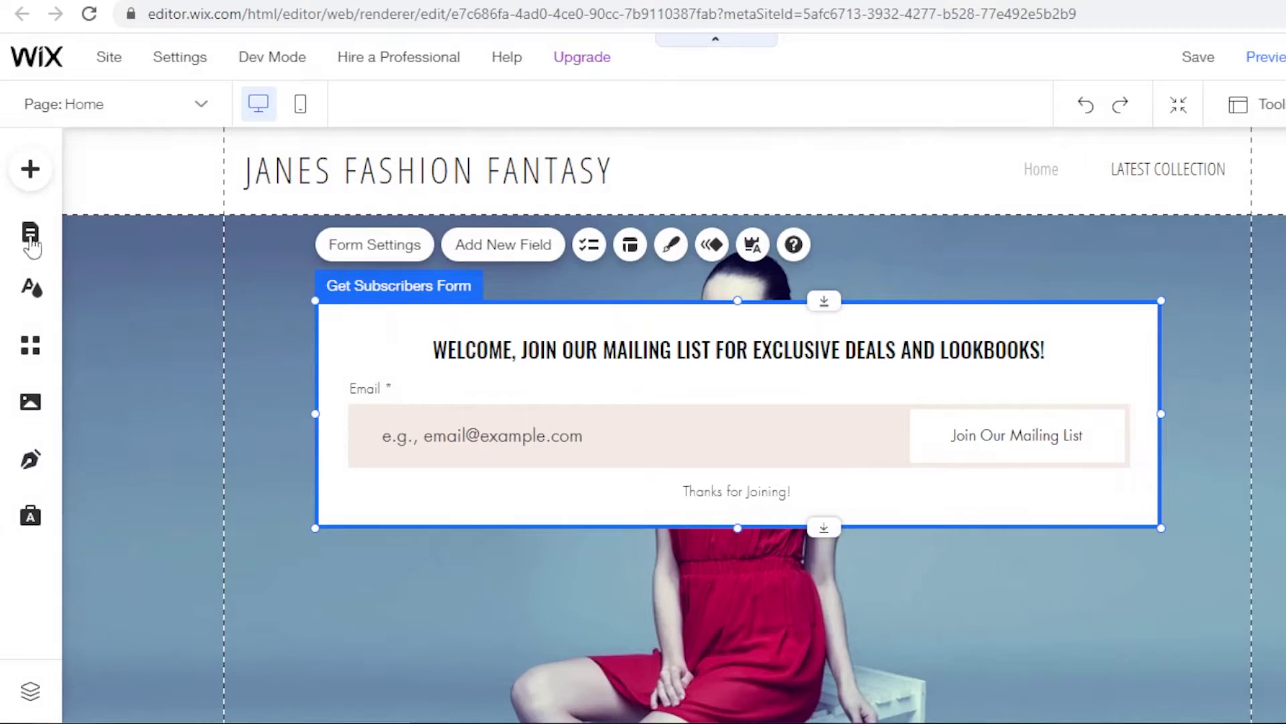
Step: Look through the Contact & Forms and Embed elements, and add the Content Manager to the site
left_click(32, 169)
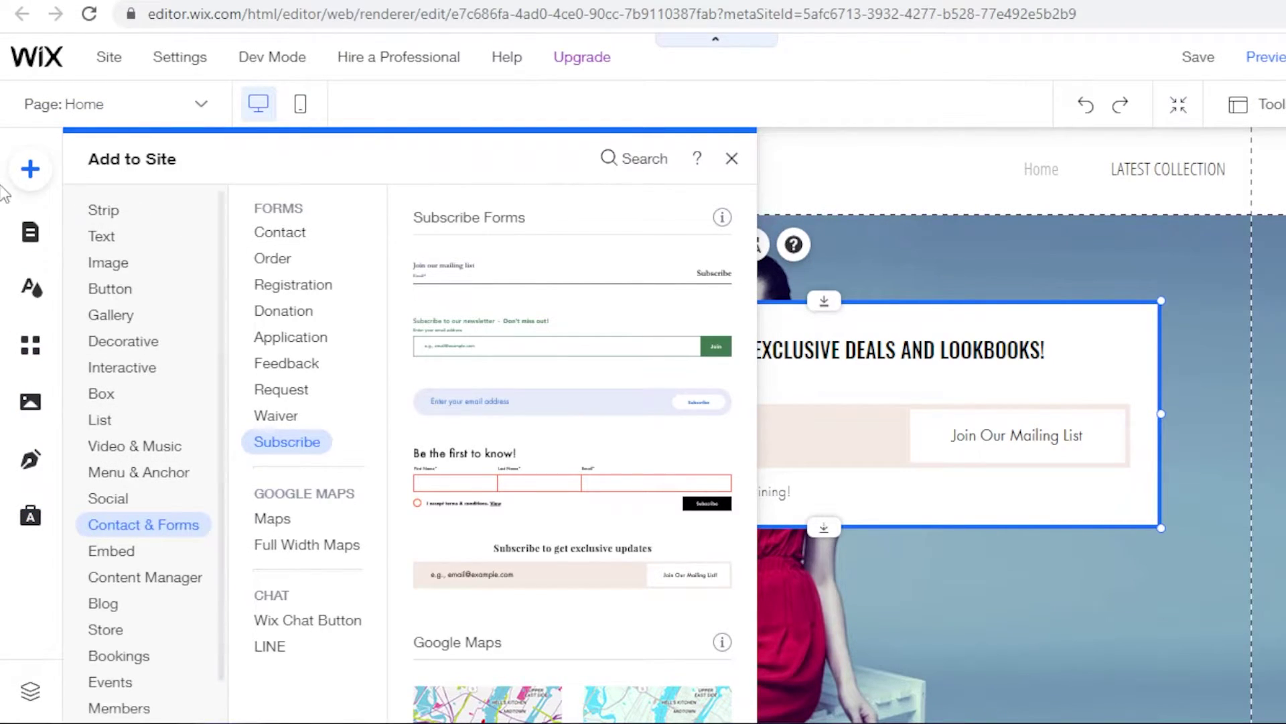
left_click(134, 536)
scroll(144, 563, "down", 1)
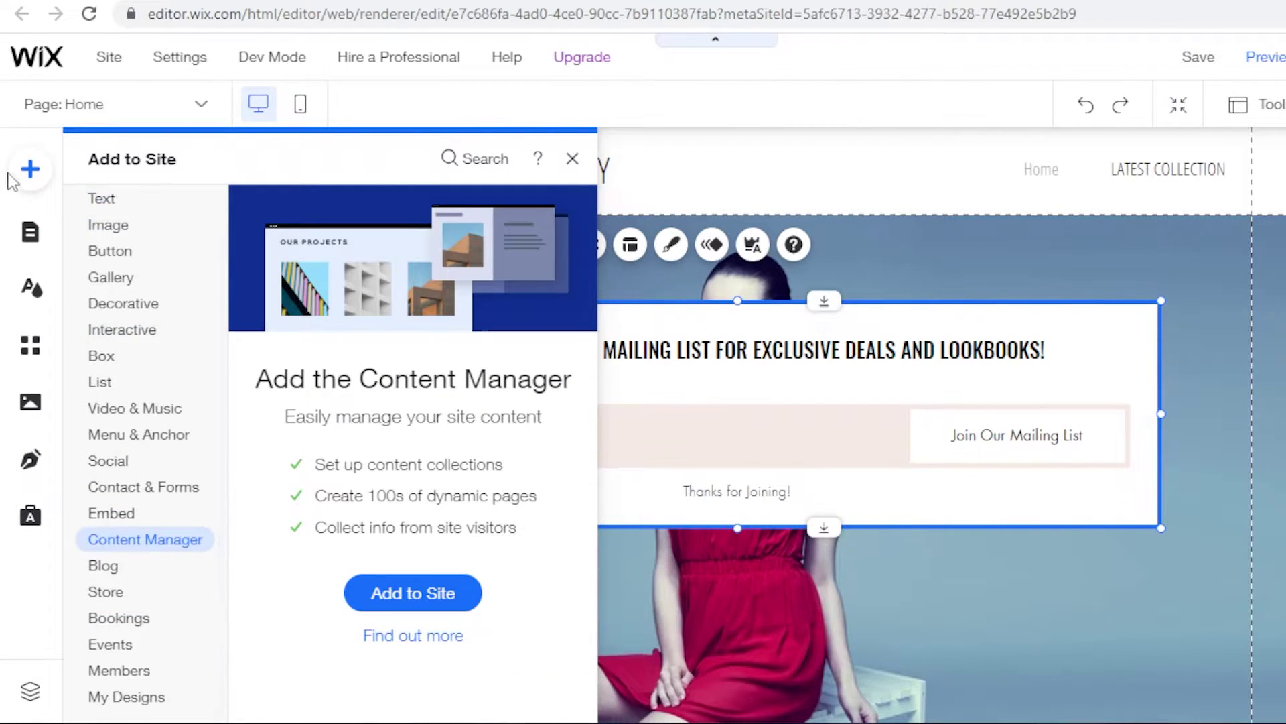
left_click(134, 512)
left_click(138, 489)
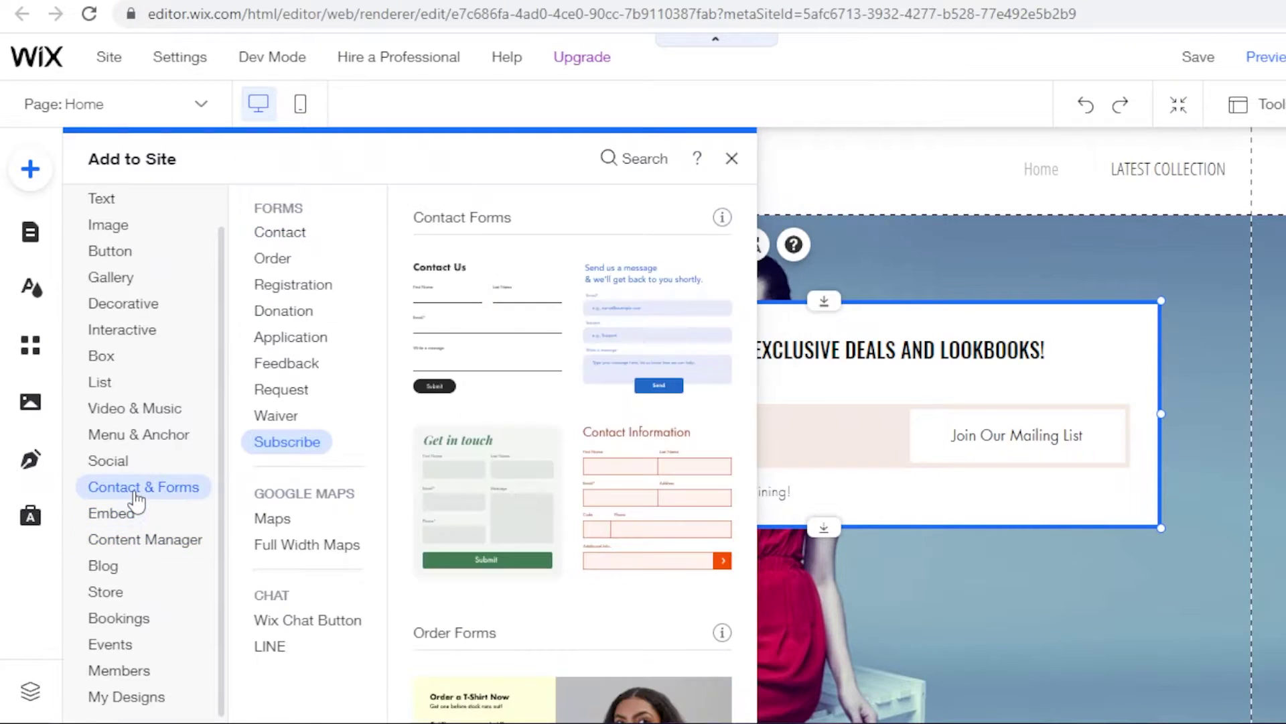
left_click(137, 514)
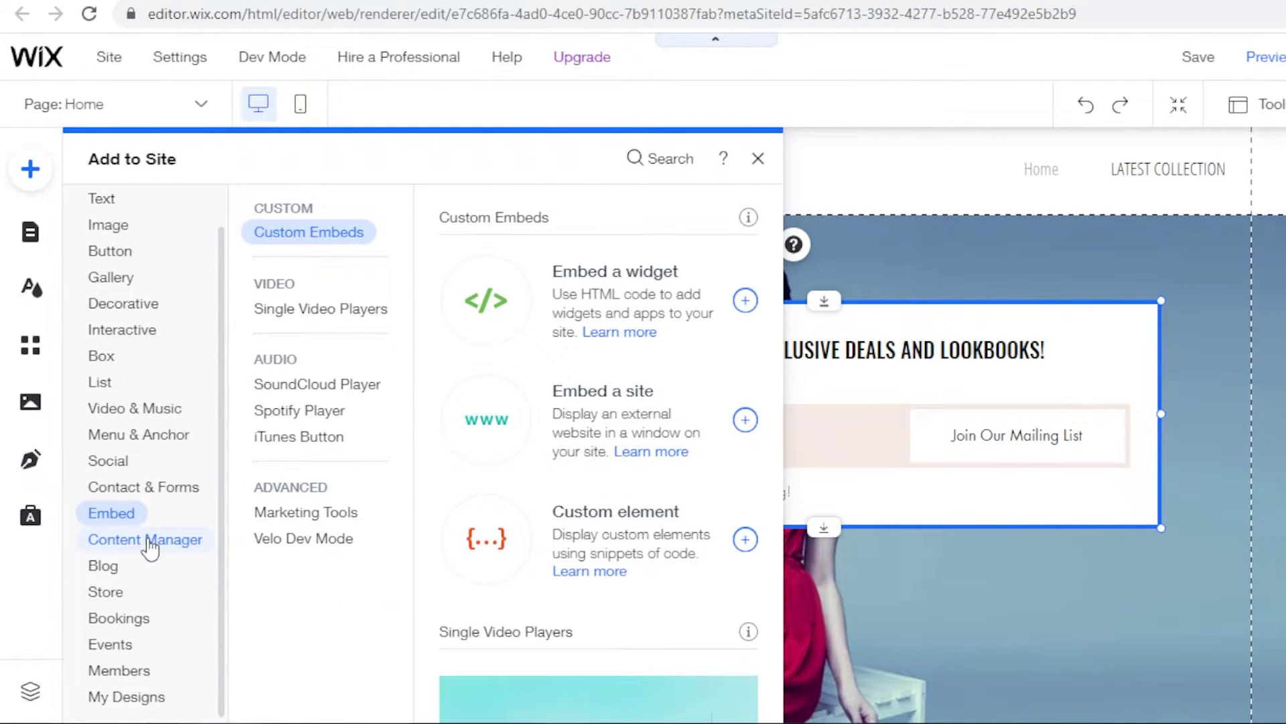
left_click(149, 544)
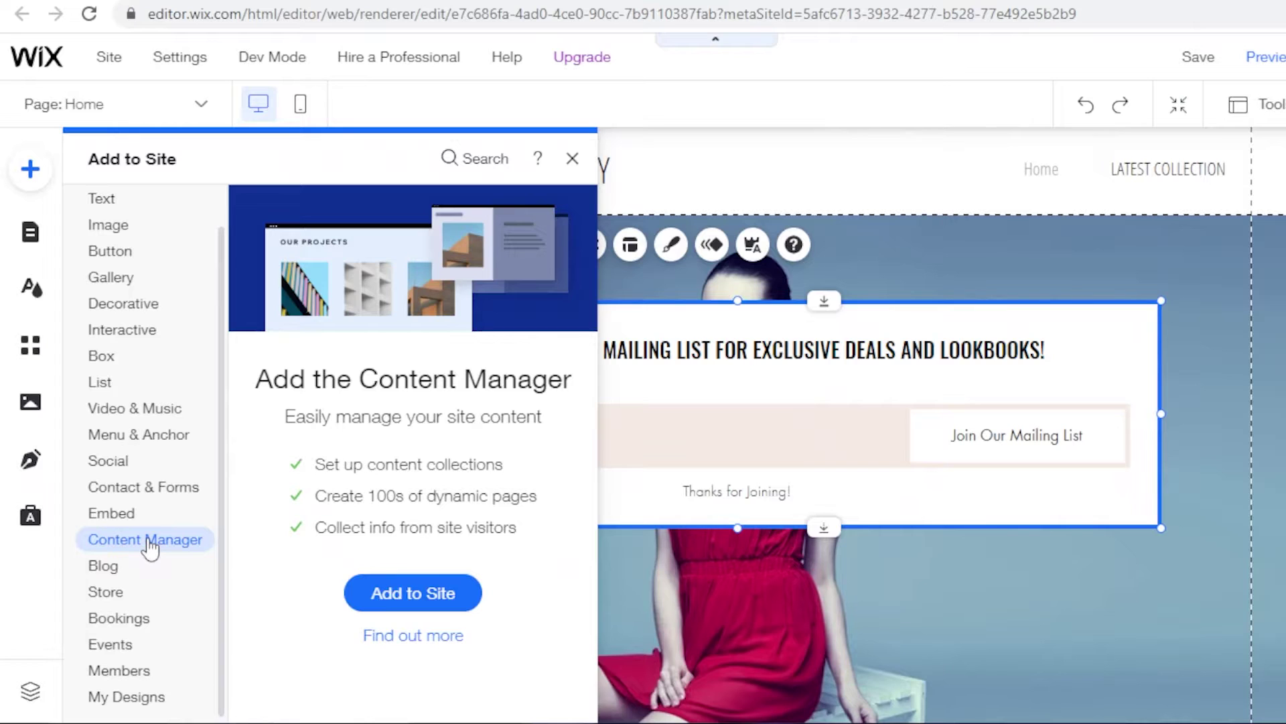
left_click(446, 603)
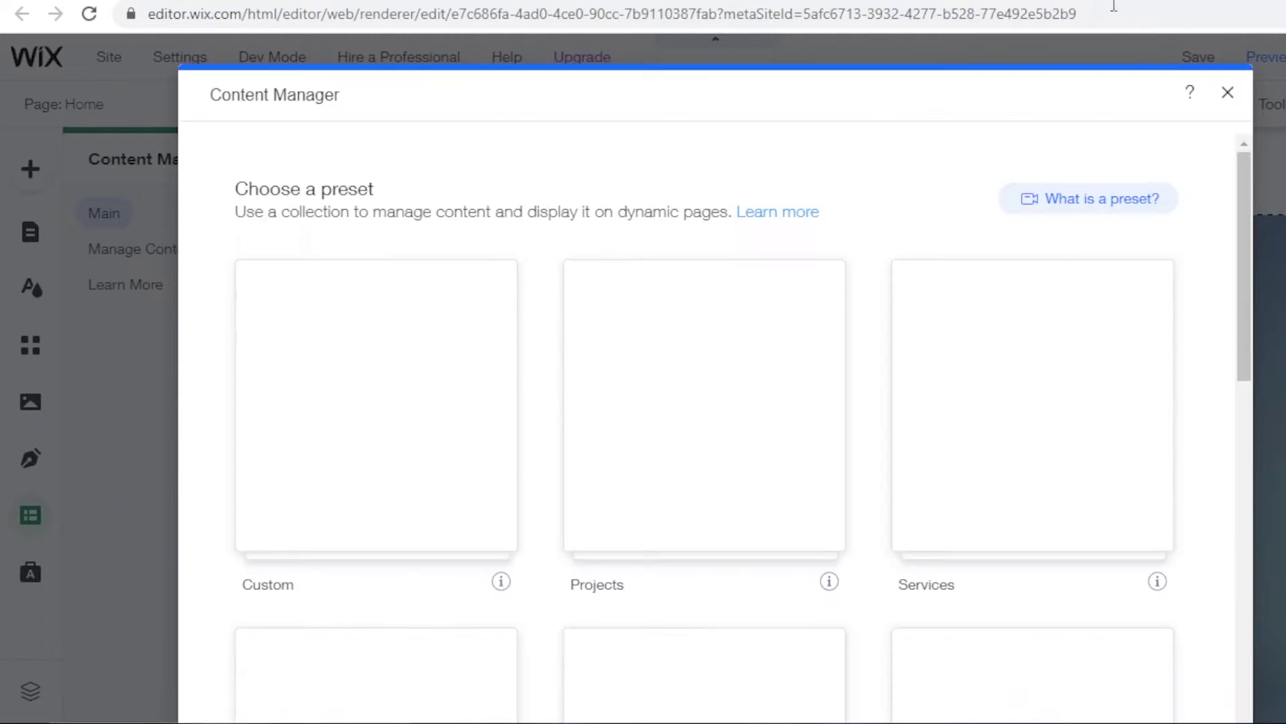
Step: Browse the Content Manager presets and add the Services preset to the site
scroll(1040, 168, "down", 3)
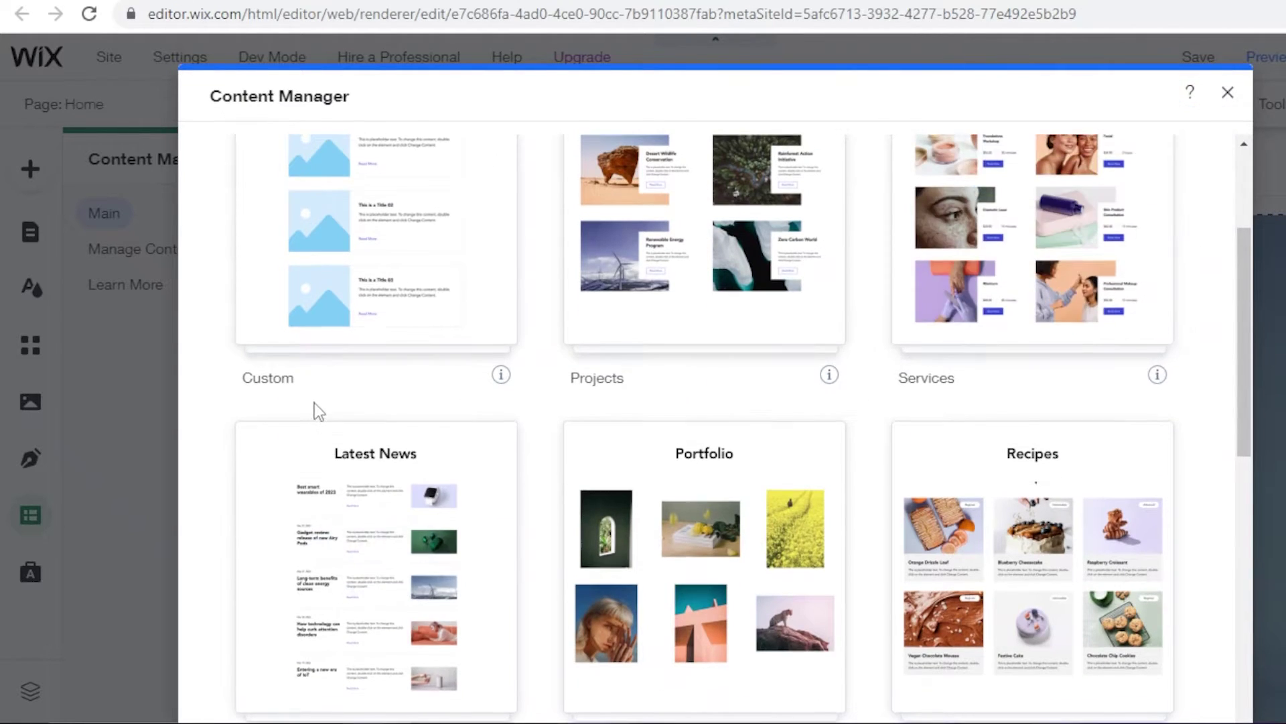
scroll(315, 407, "up", 3)
scroll(1025, 353, "down", 15)
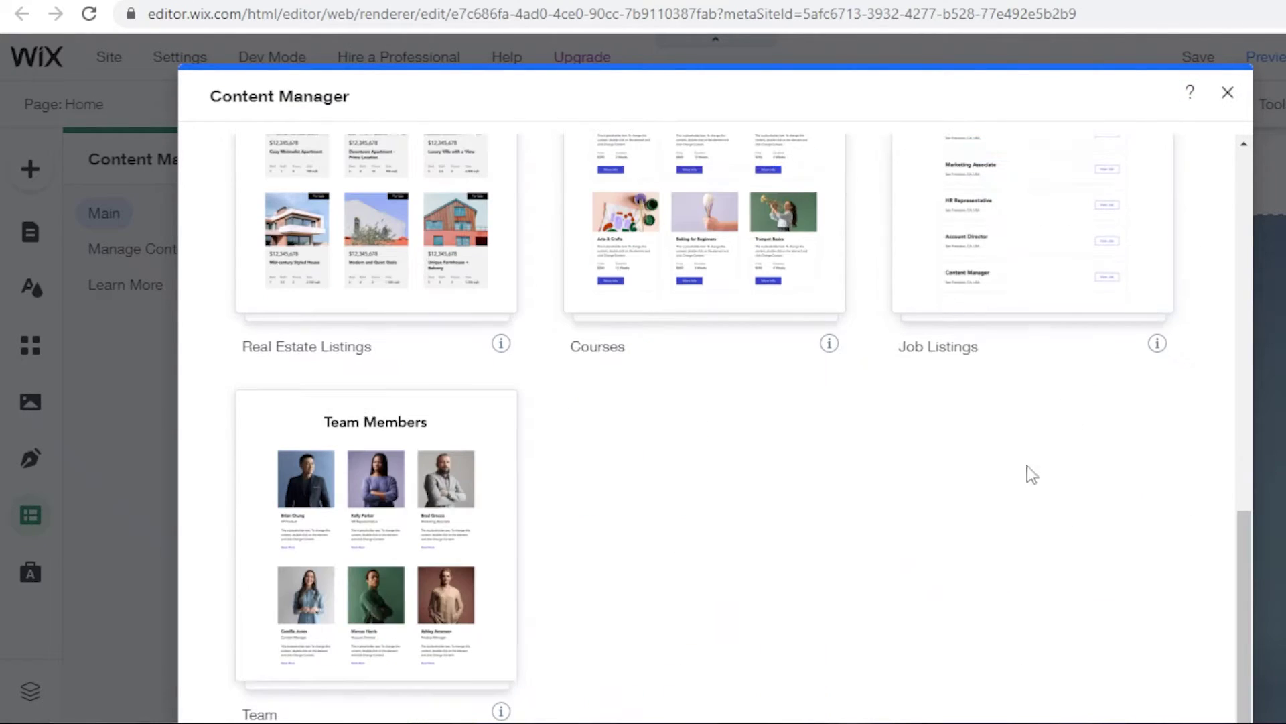
scroll(1027, 474, "up", 5)
scroll(978, 510, "up", 2)
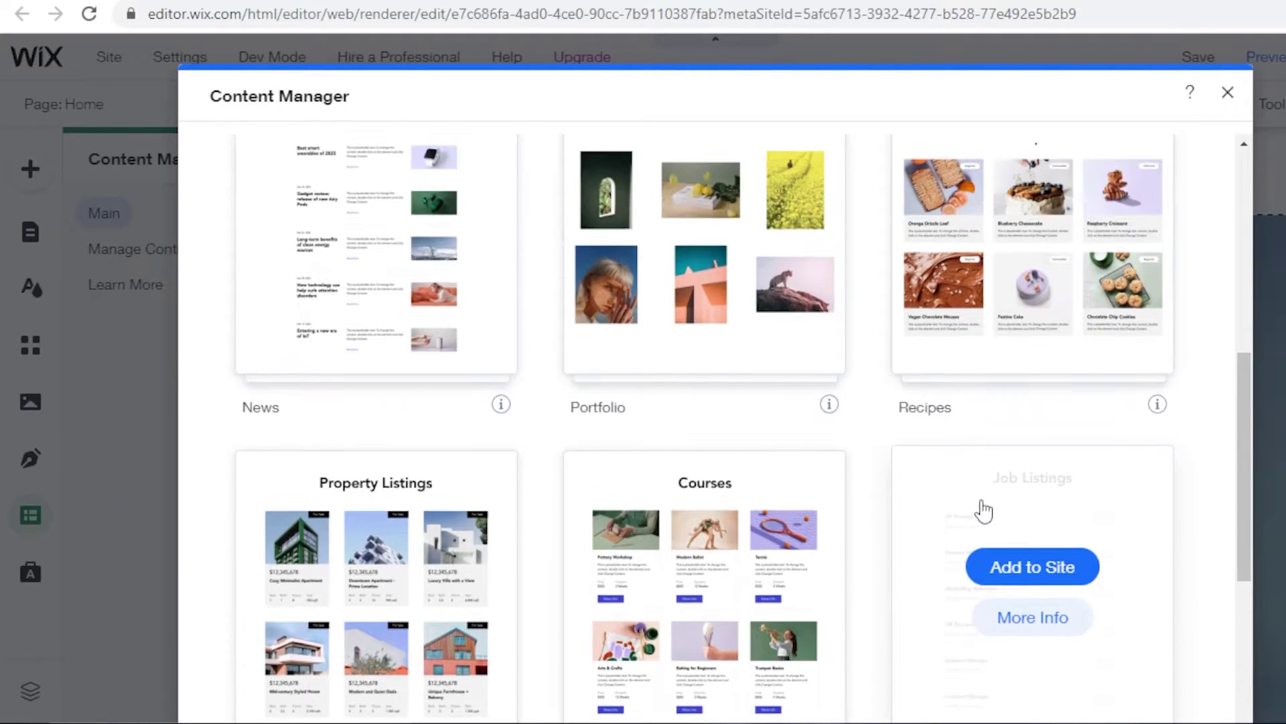
scroll(979, 512, "down", 6)
scroll(977, 510, "up", 12)
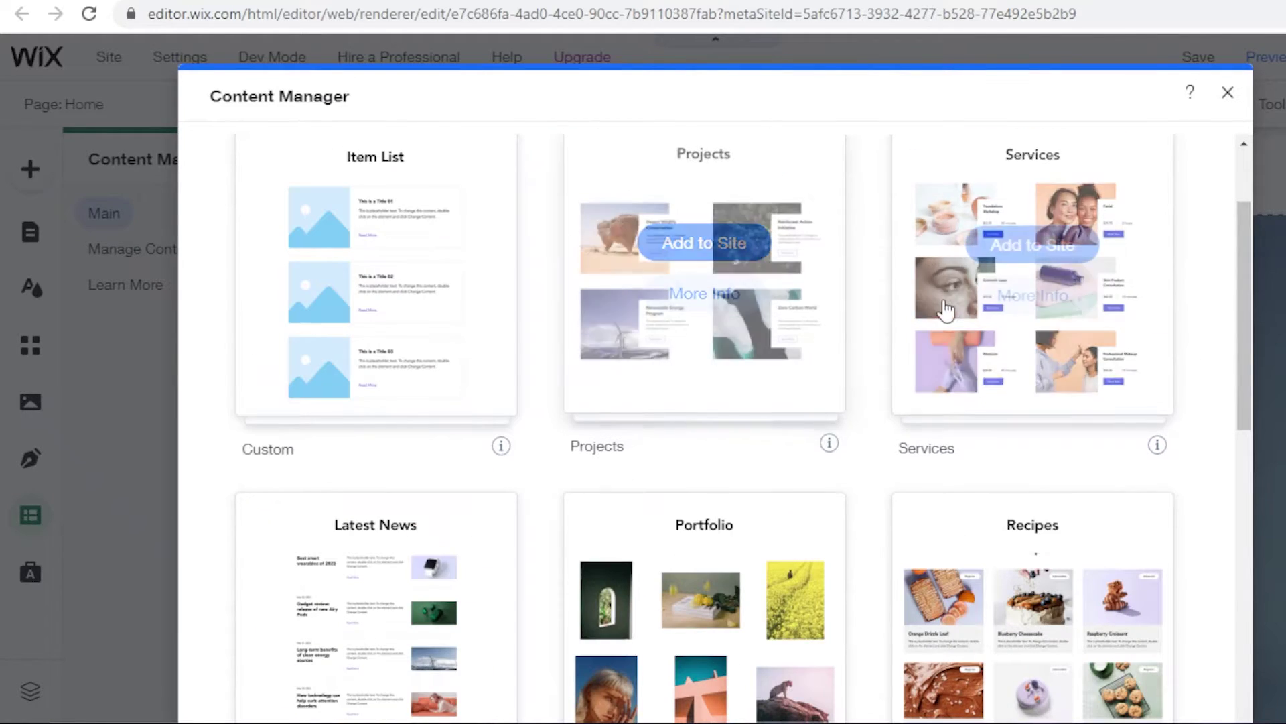
left_click(1032, 242)
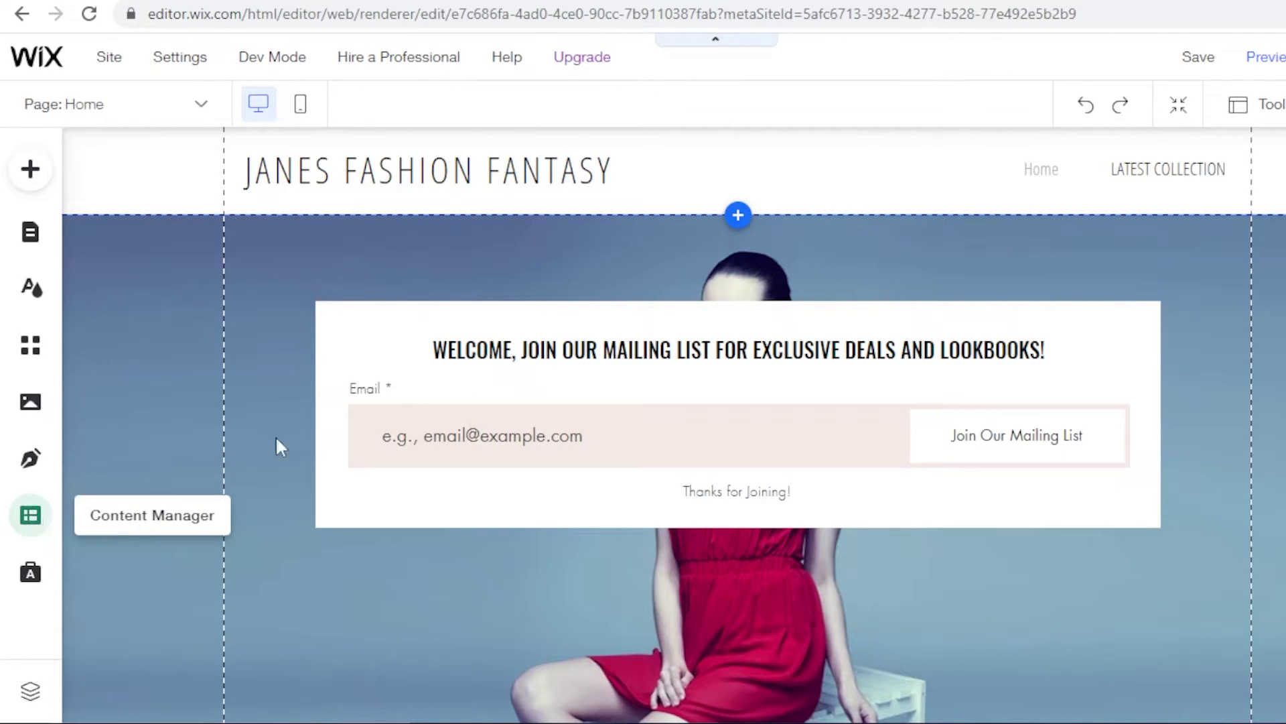
Step: Delete the subscribers form from the home page
left_click(1005, 323)
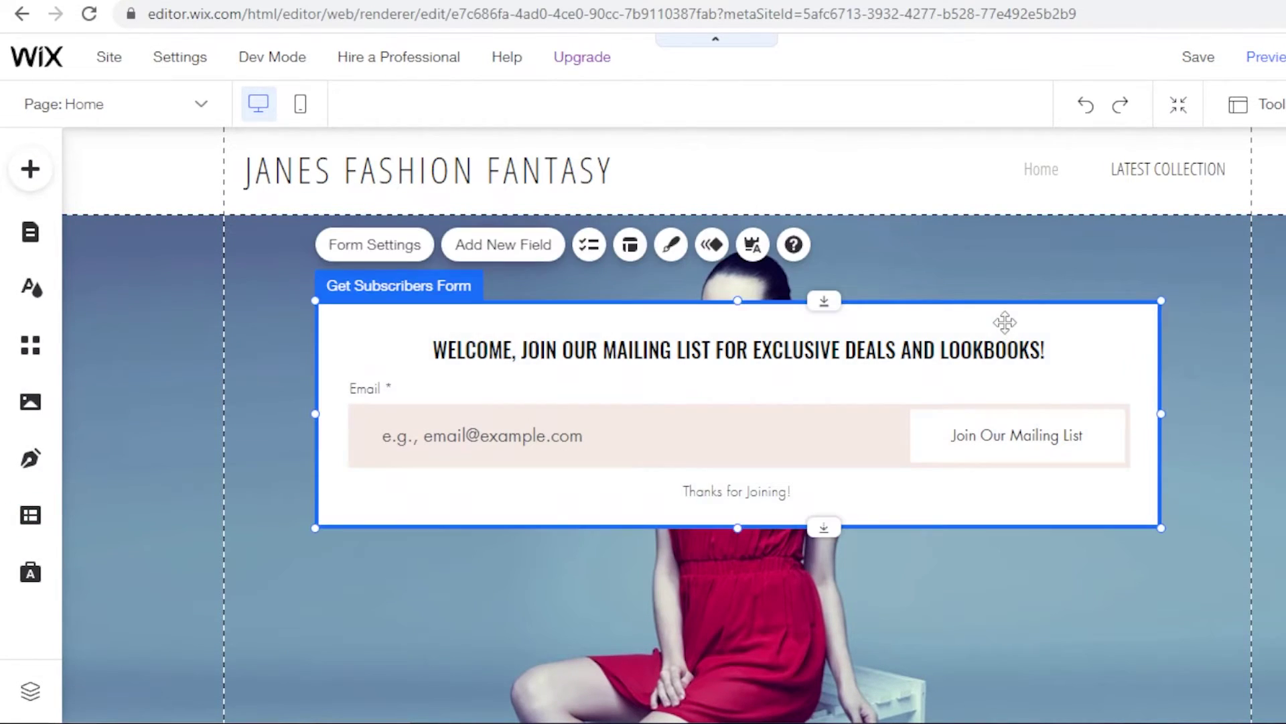
key("Delete")
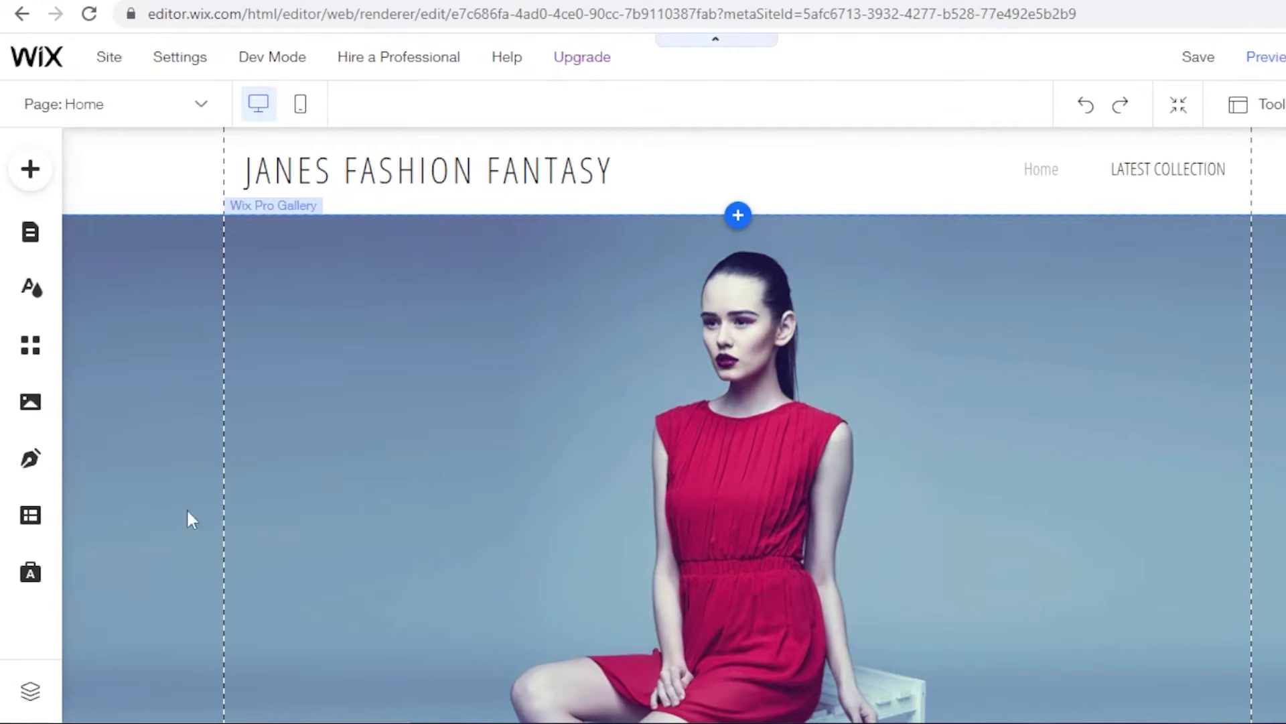
Step: Open the contactForm collection from the Content Manager's collections, and open the Content Manager from the site dashboard as well
left_click(22, 533)
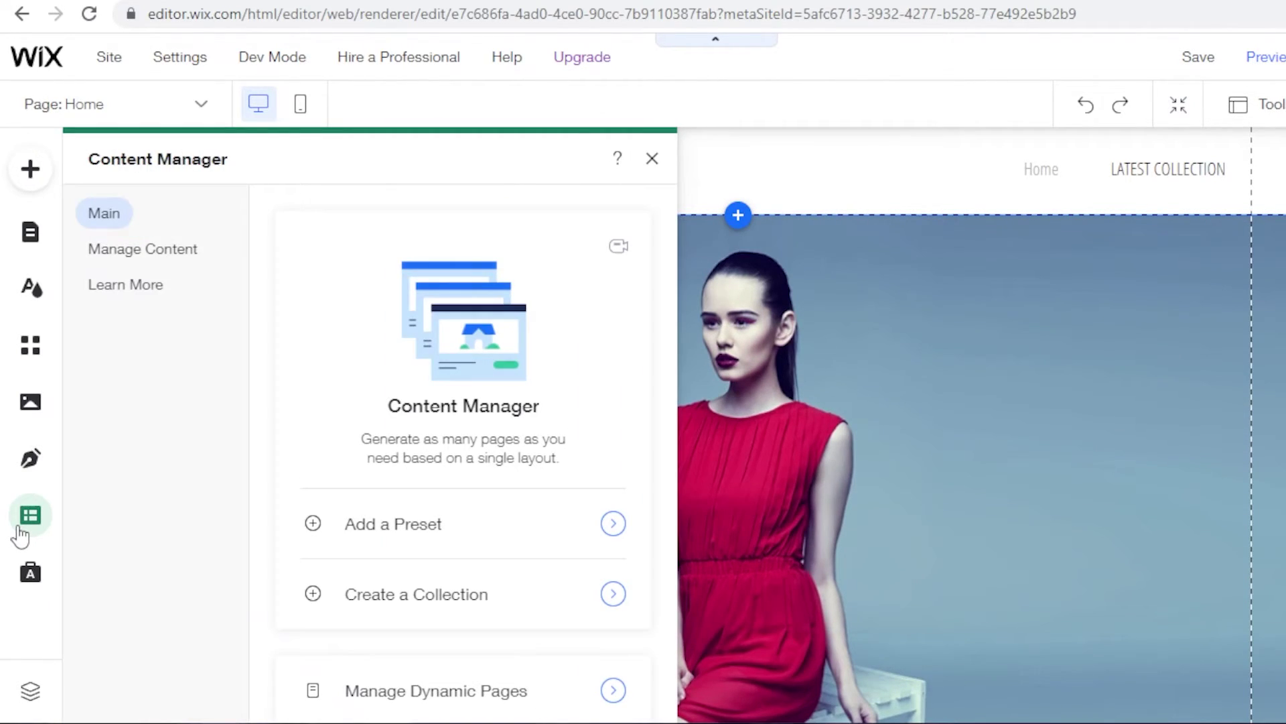
left_click(148, 266)
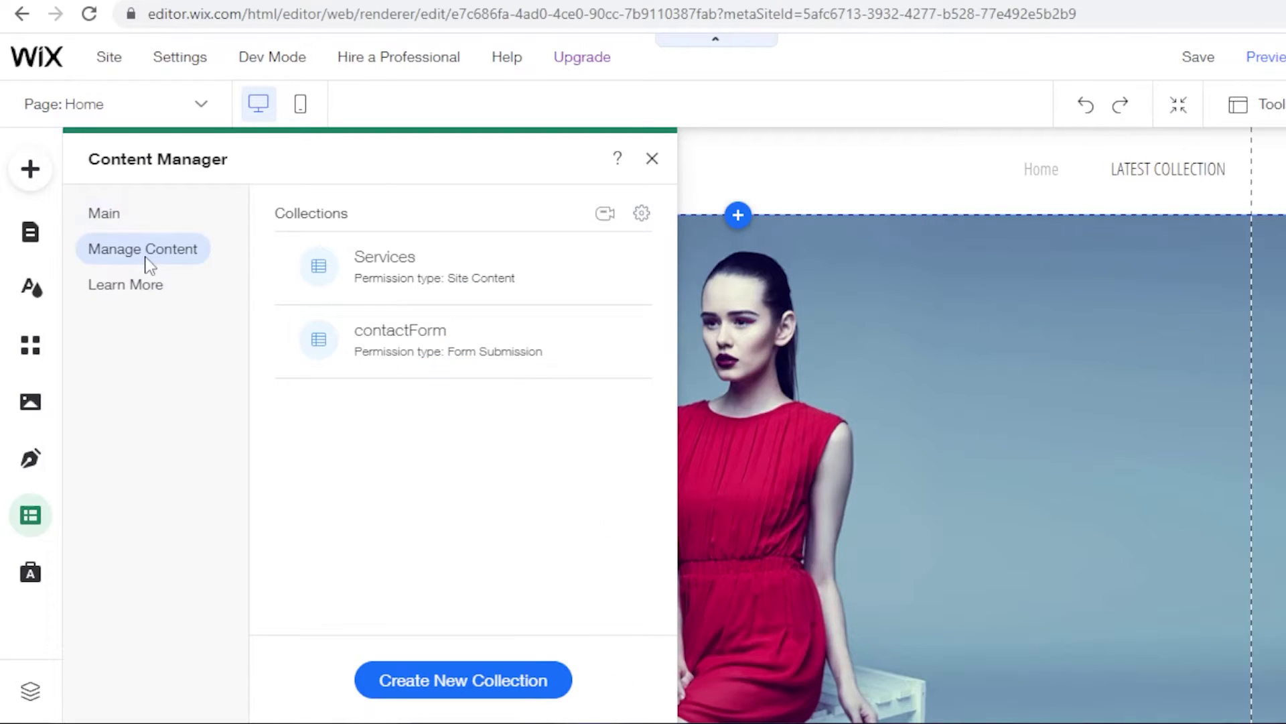
left_click(439, 349)
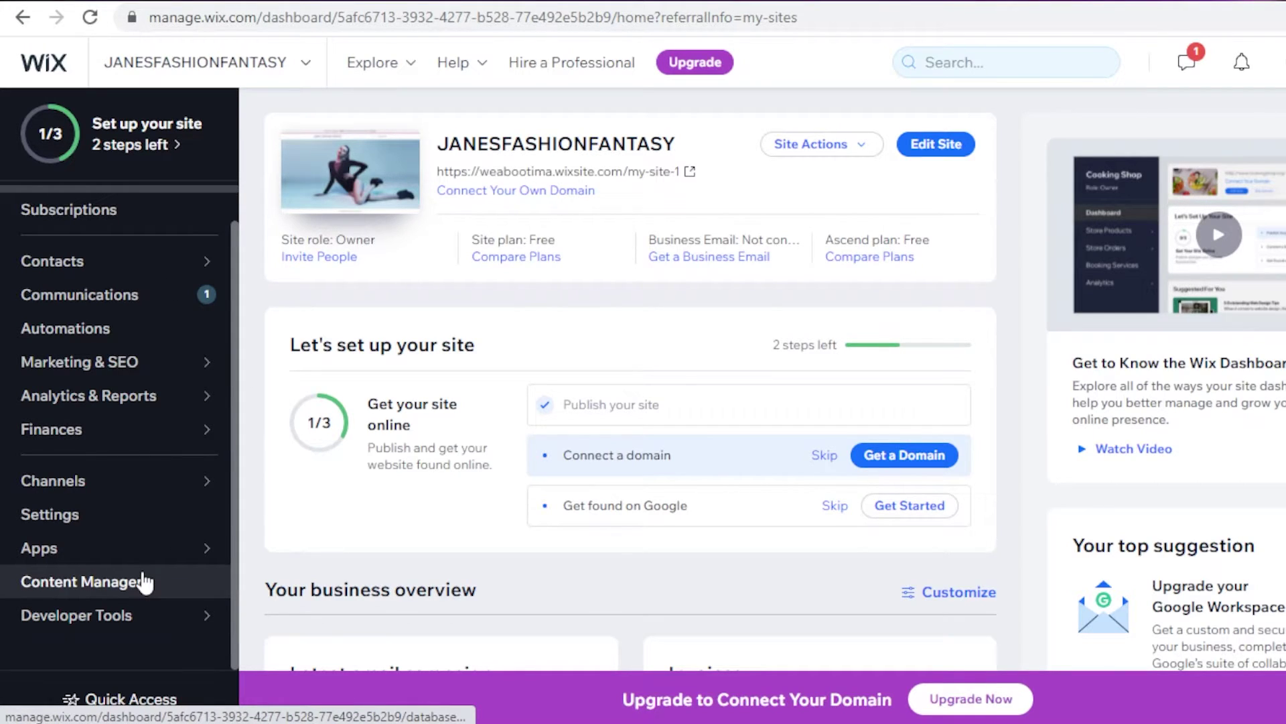
left_click(87, 583)
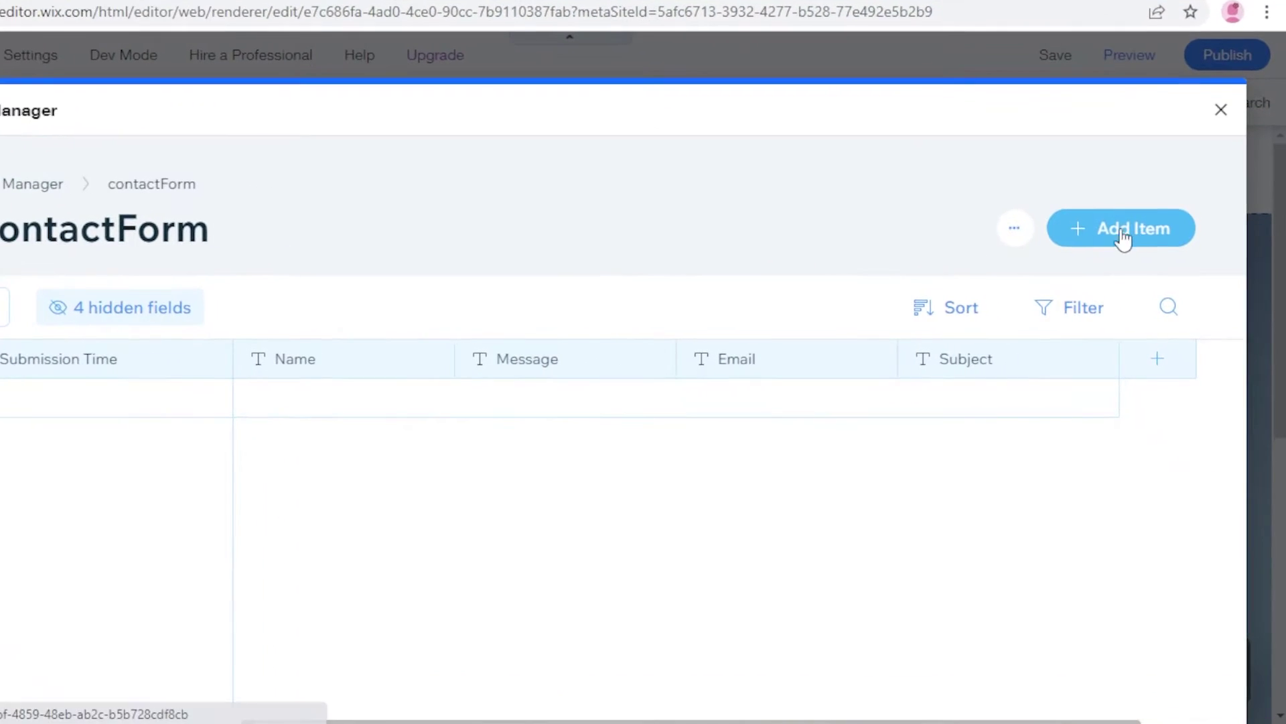
Step: Start a new item in the contactForm collection and review its entry fields
left_click(1087, 242)
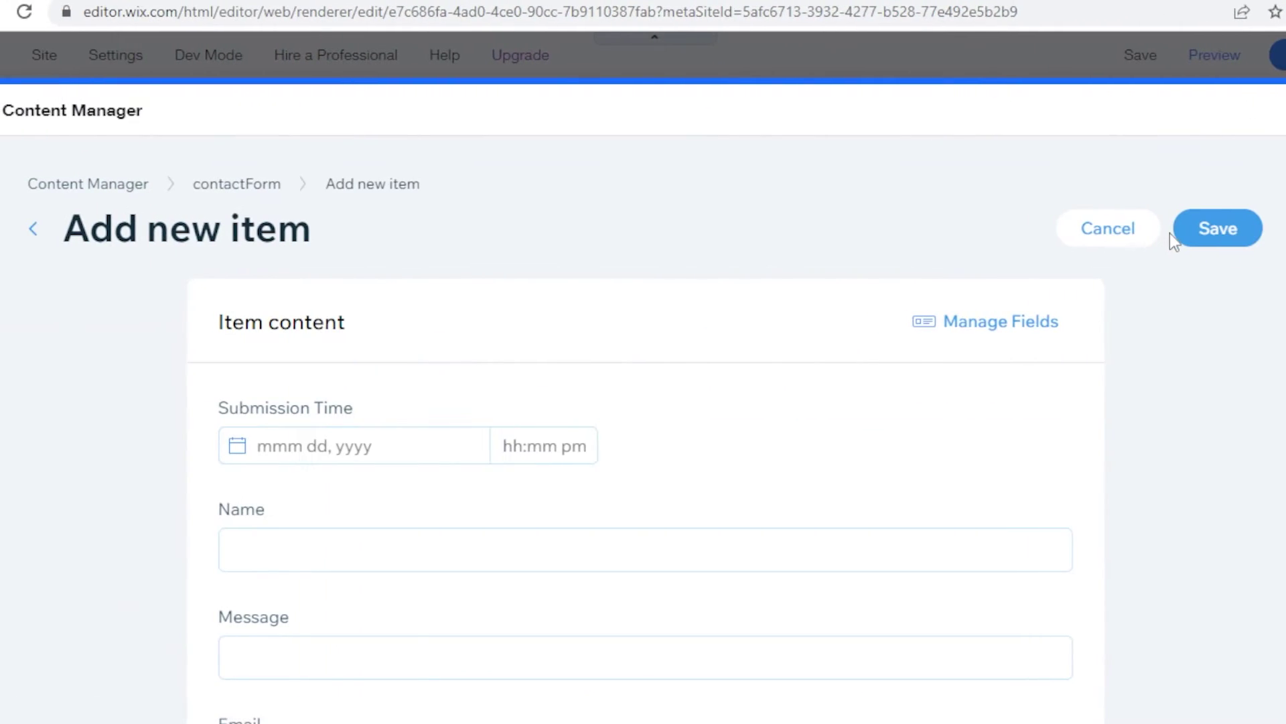
scroll(331, 333, "down", 5)
scroll(315, 432, "up", 5)
scroll(354, 442, "down", 3)
scroll(353, 439, "up", 3)
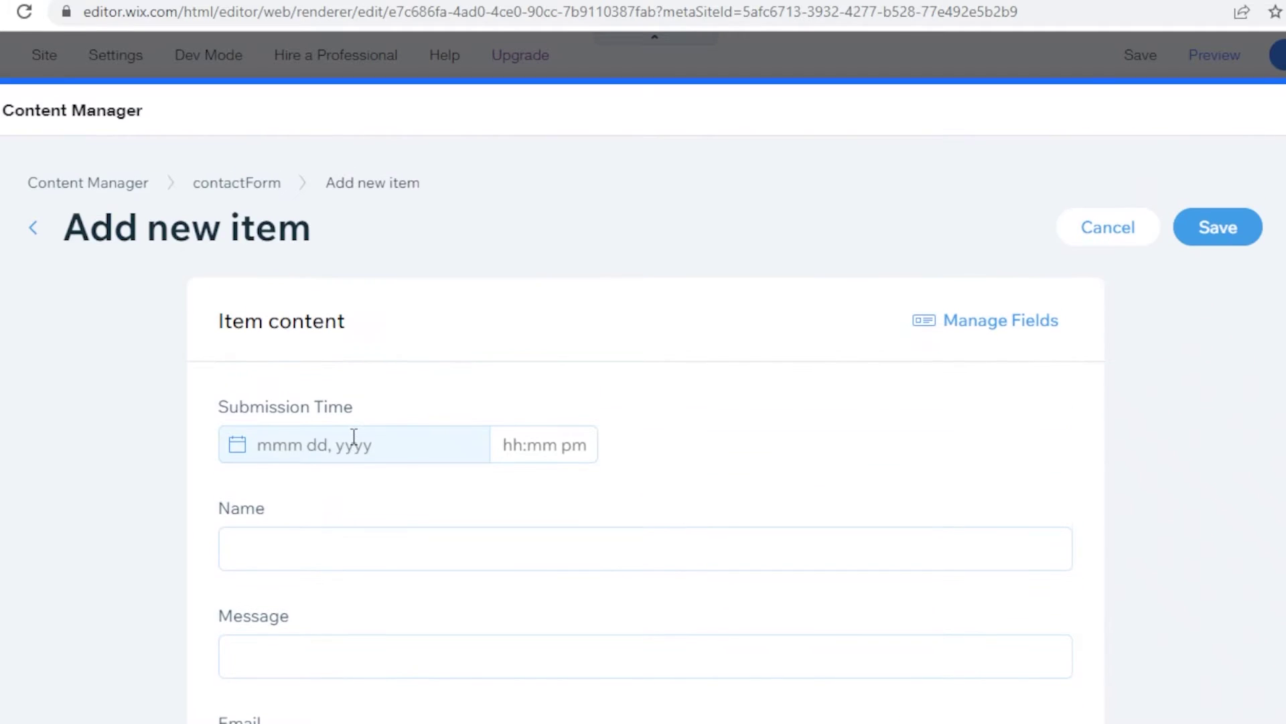
Step: Hide the Submission Time field from the new item's form in the field management list
left_click(1005, 335)
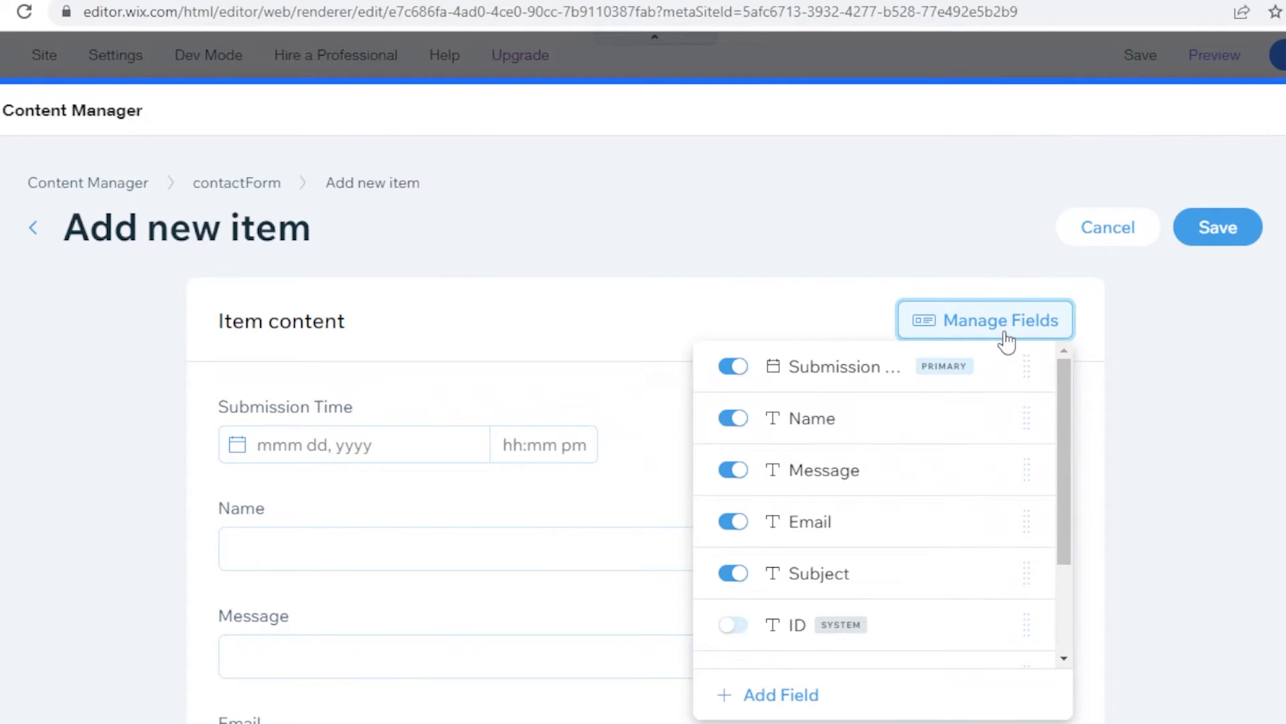
scroll(913, 359, "down", 2)
scroll(867, 388, "up", 2)
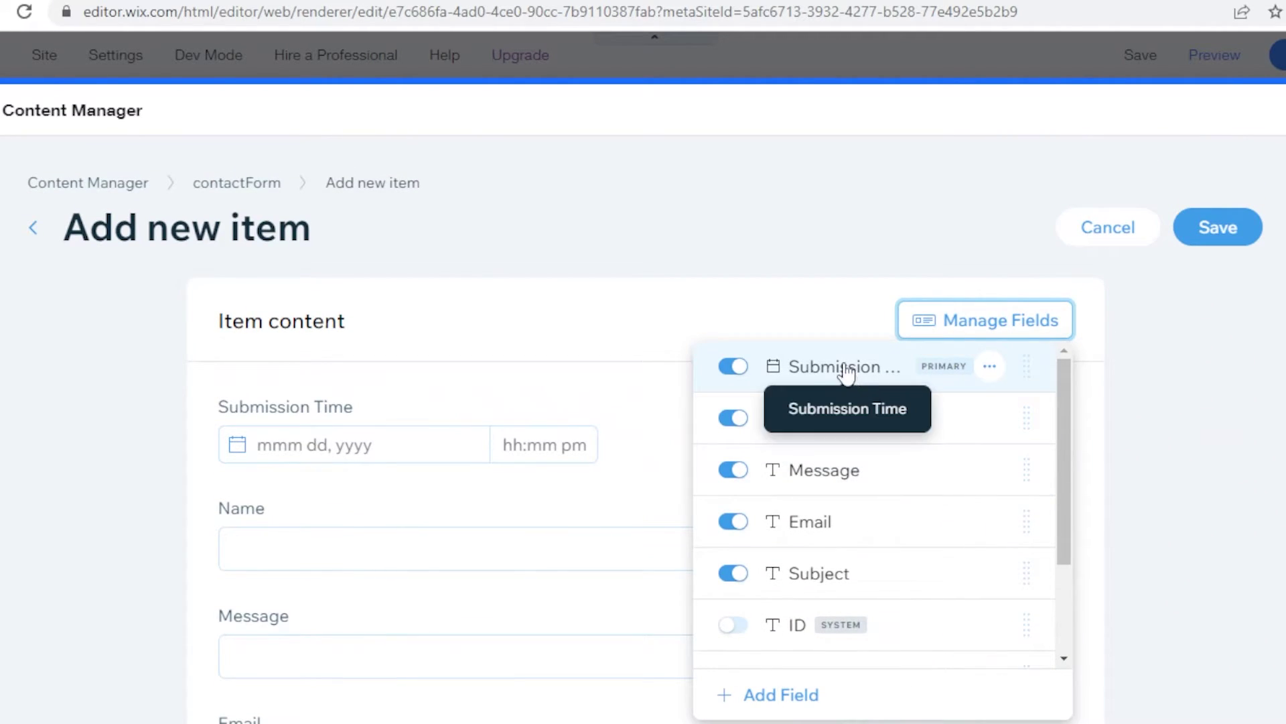
left_click(733, 365)
Step: Add a field named Your Age to the contactForm collection with the Number field type
scroll(813, 583, "down", 3)
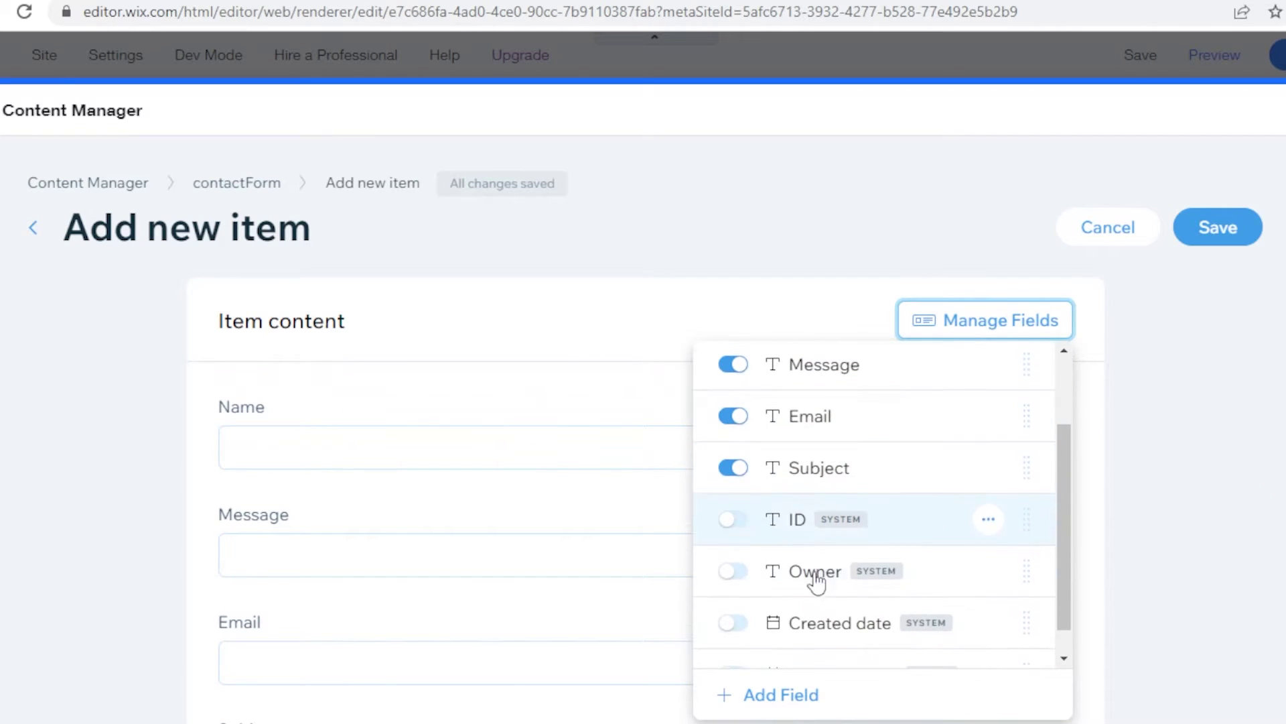
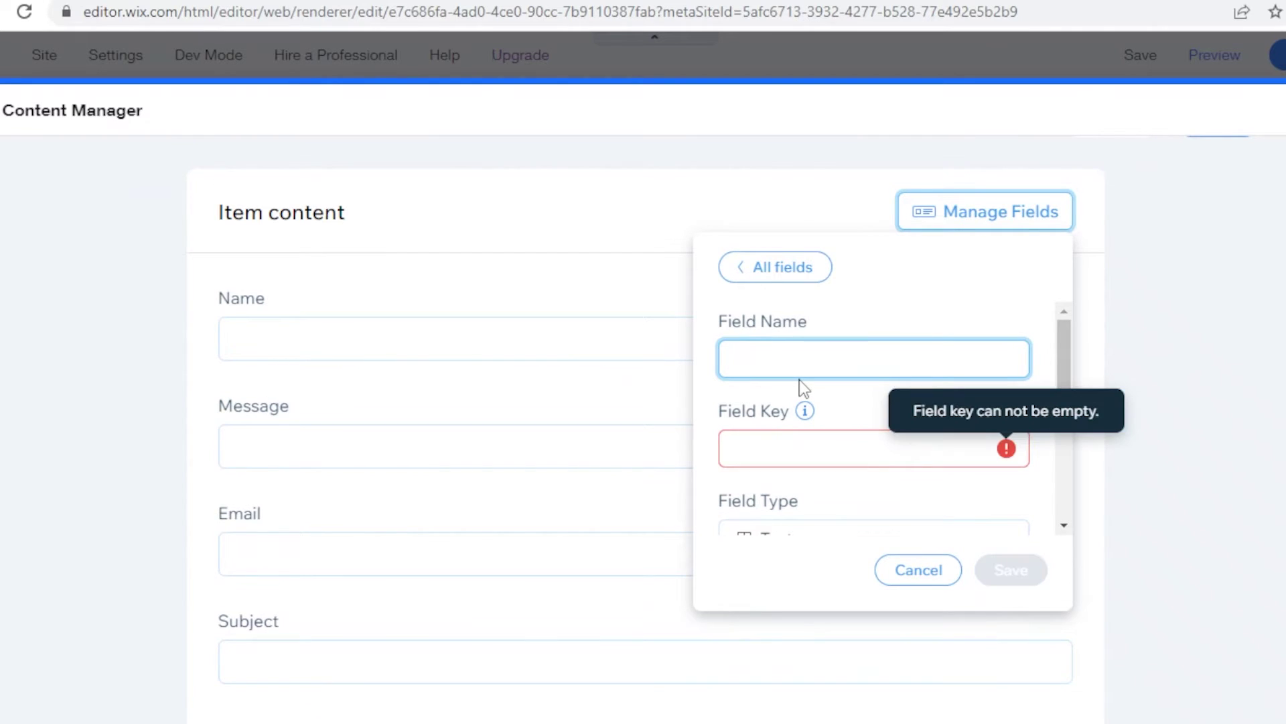
type("Yo")
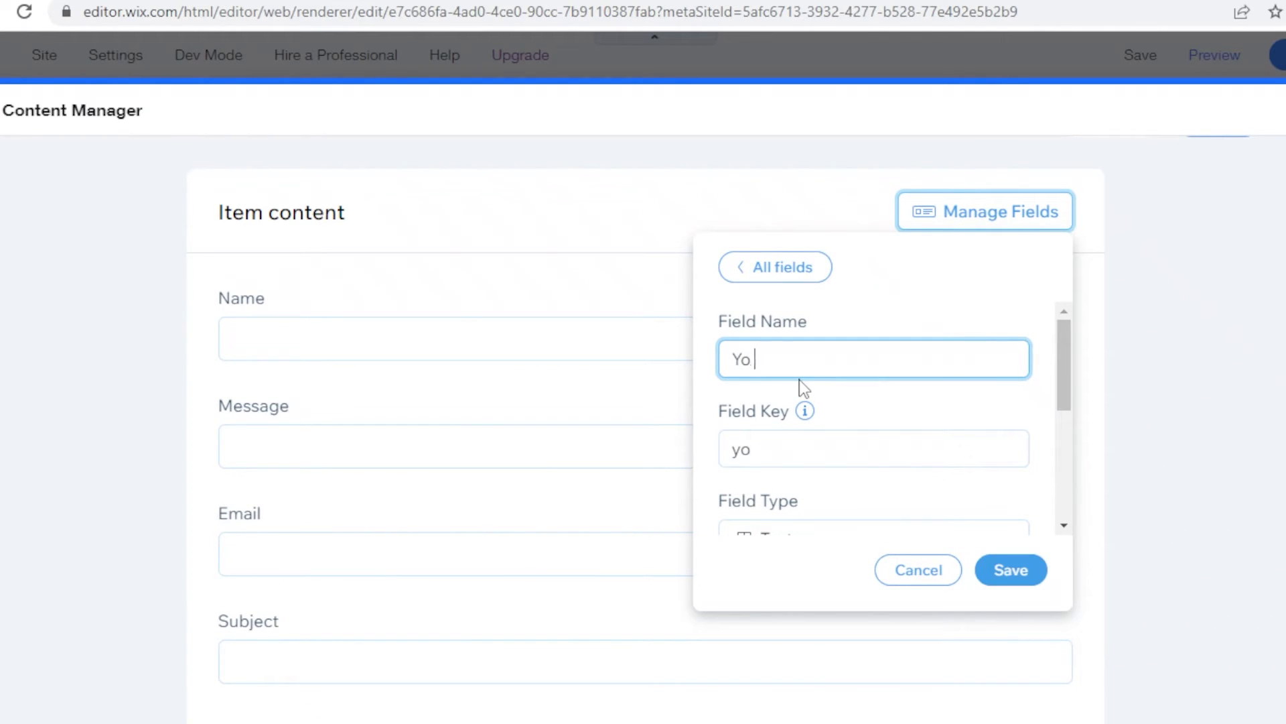
type("ur Age")
scroll(818, 416, "down", 2)
left_click(826, 432)
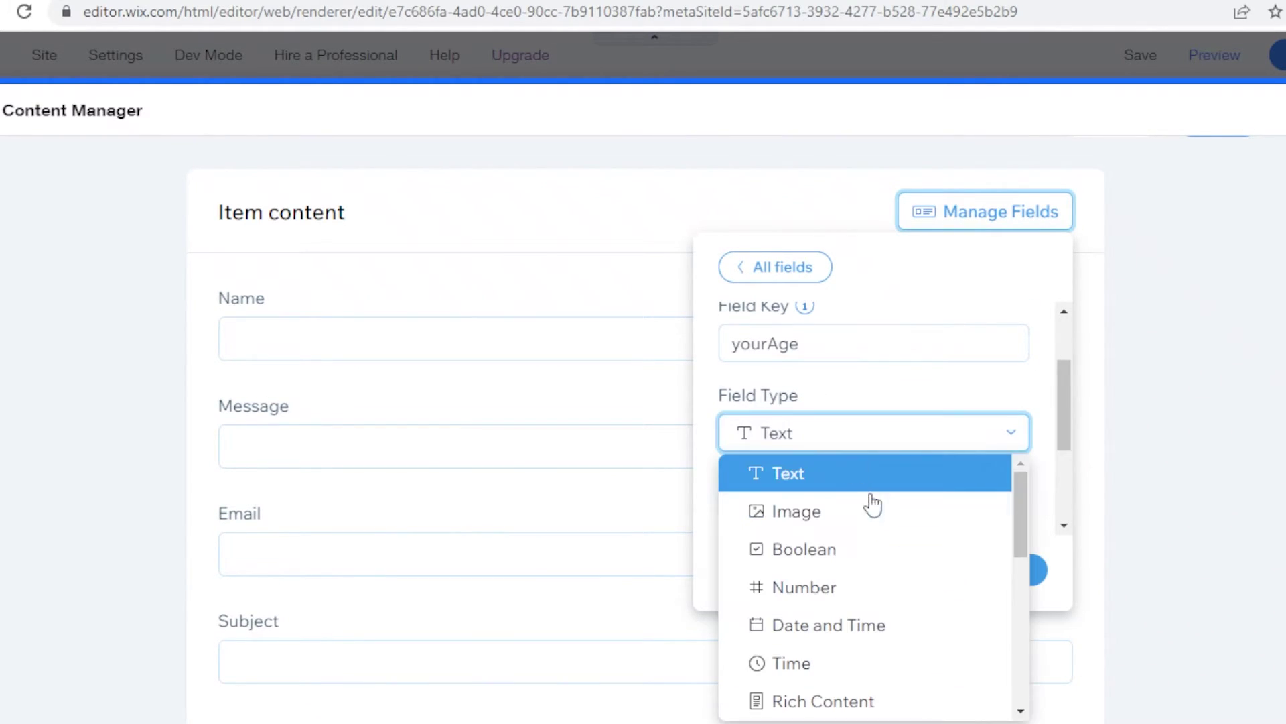
scroll(871, 533, "down", 2)
left_click(818, 480)
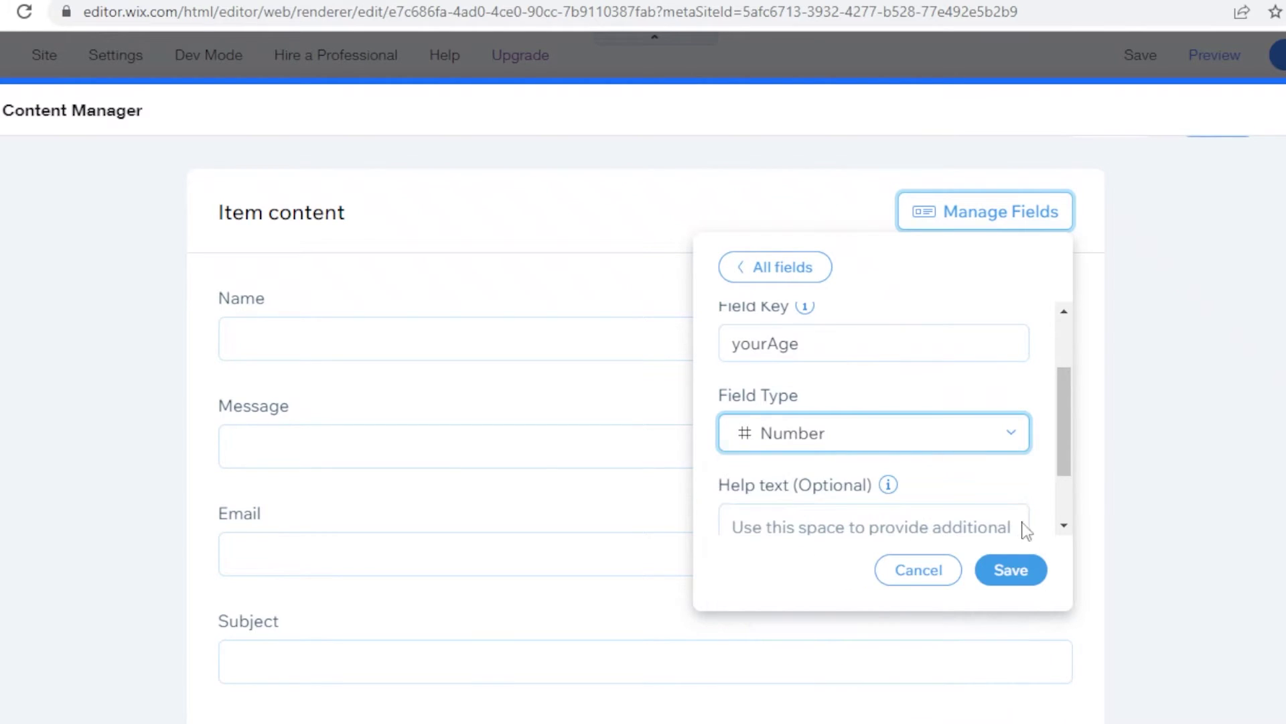
left_click(1008, 581)
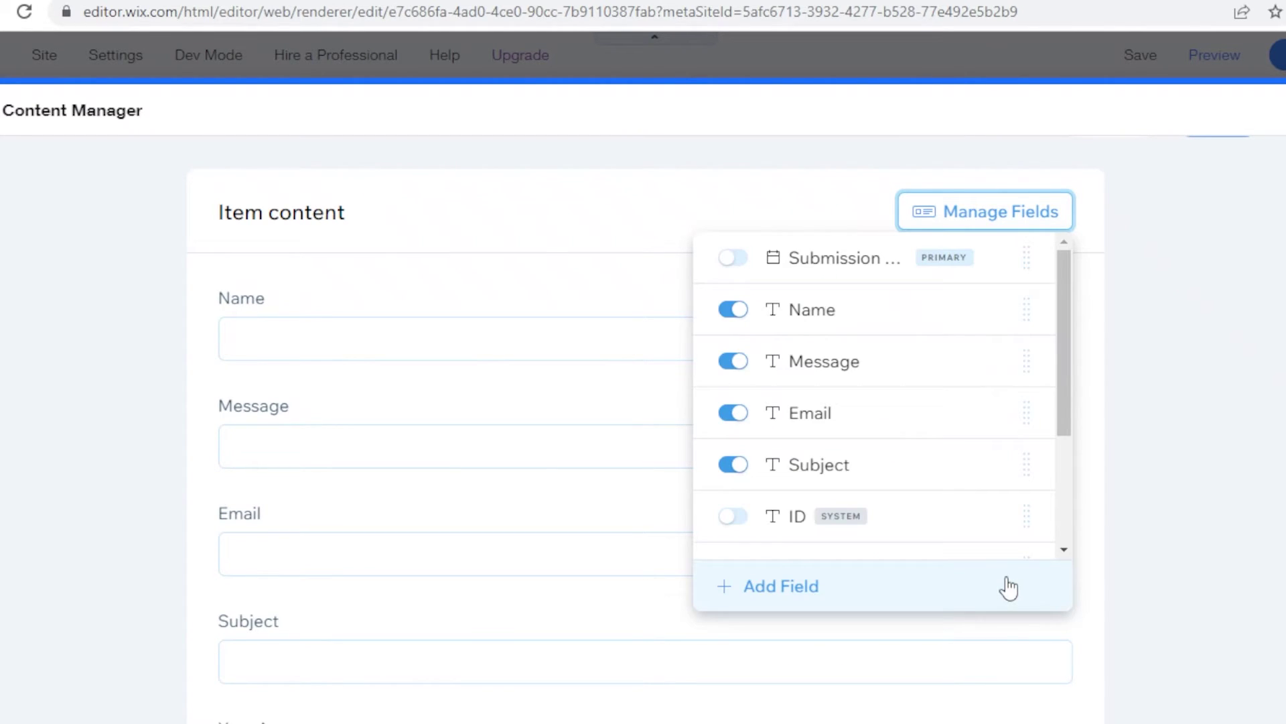
Step: Hide the Subject, Email and Message fields from the new item's form
left_click(732, 465)
left_click(732, 413)
left_click(732, 370)
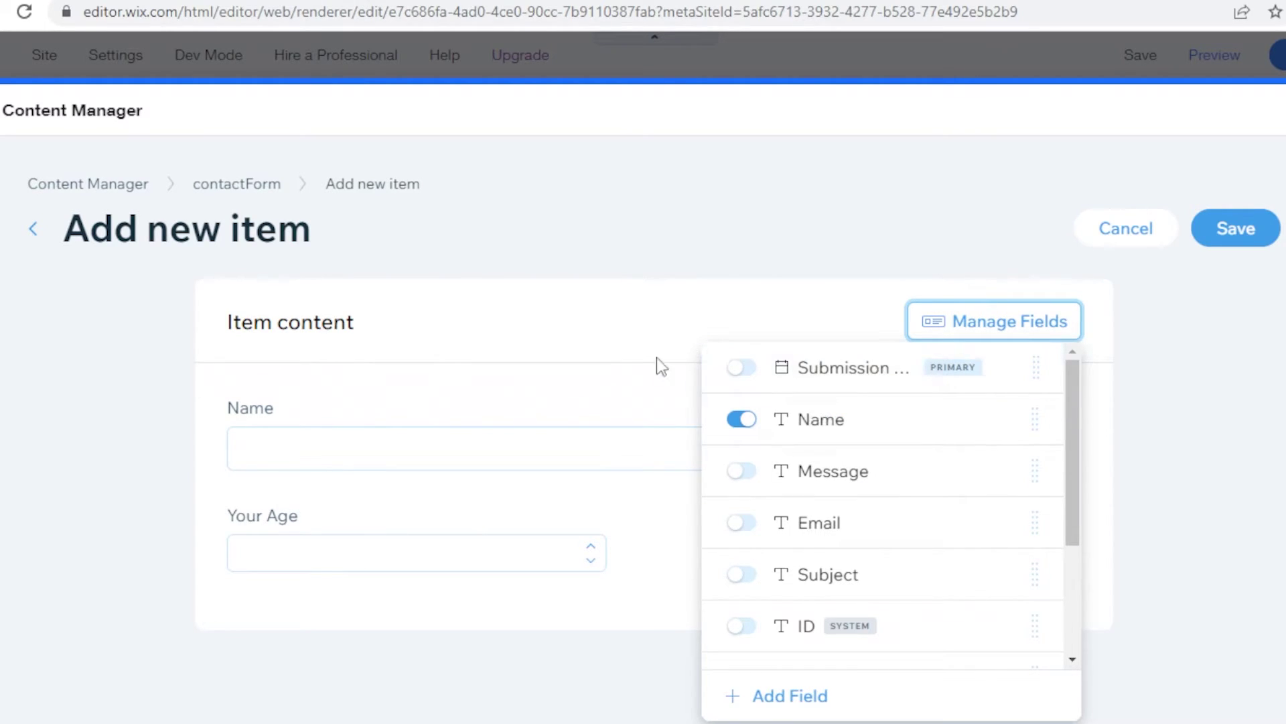
Step: Add a text field named Your Style to the contactForm collection
scroll(907, 395, "down", 3)
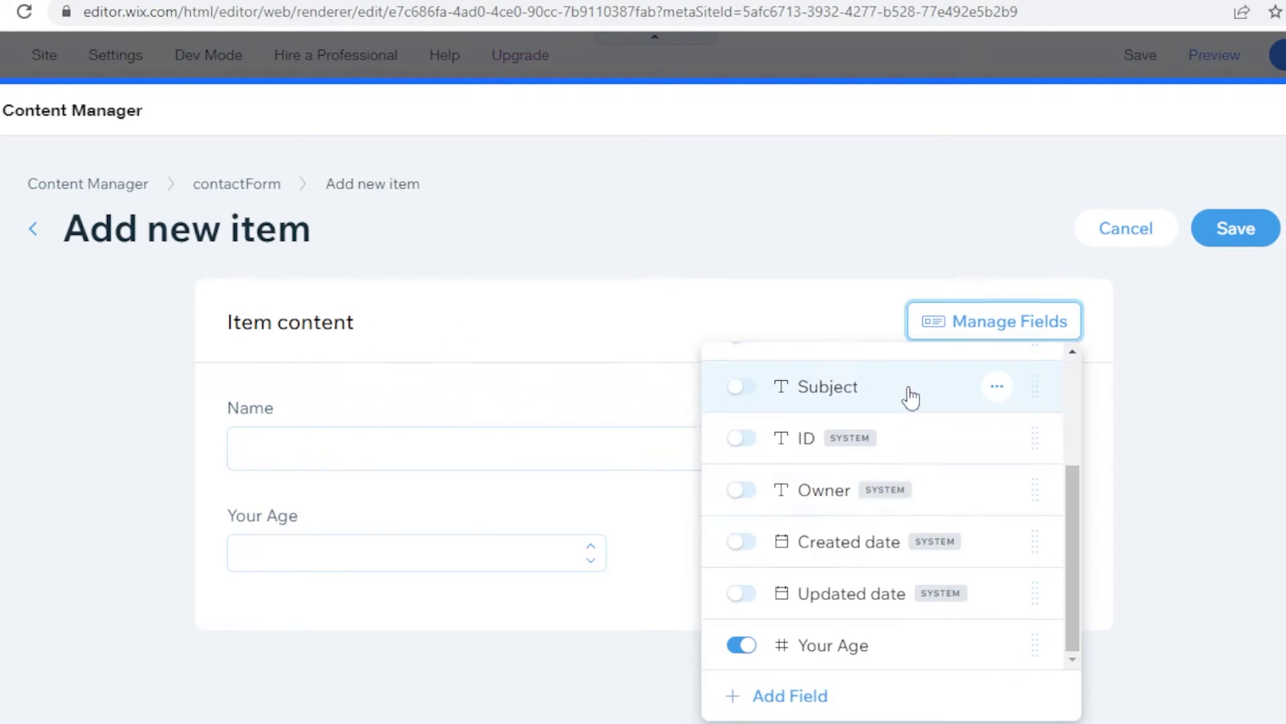
left_click(802, 696)
key("BackSpace")
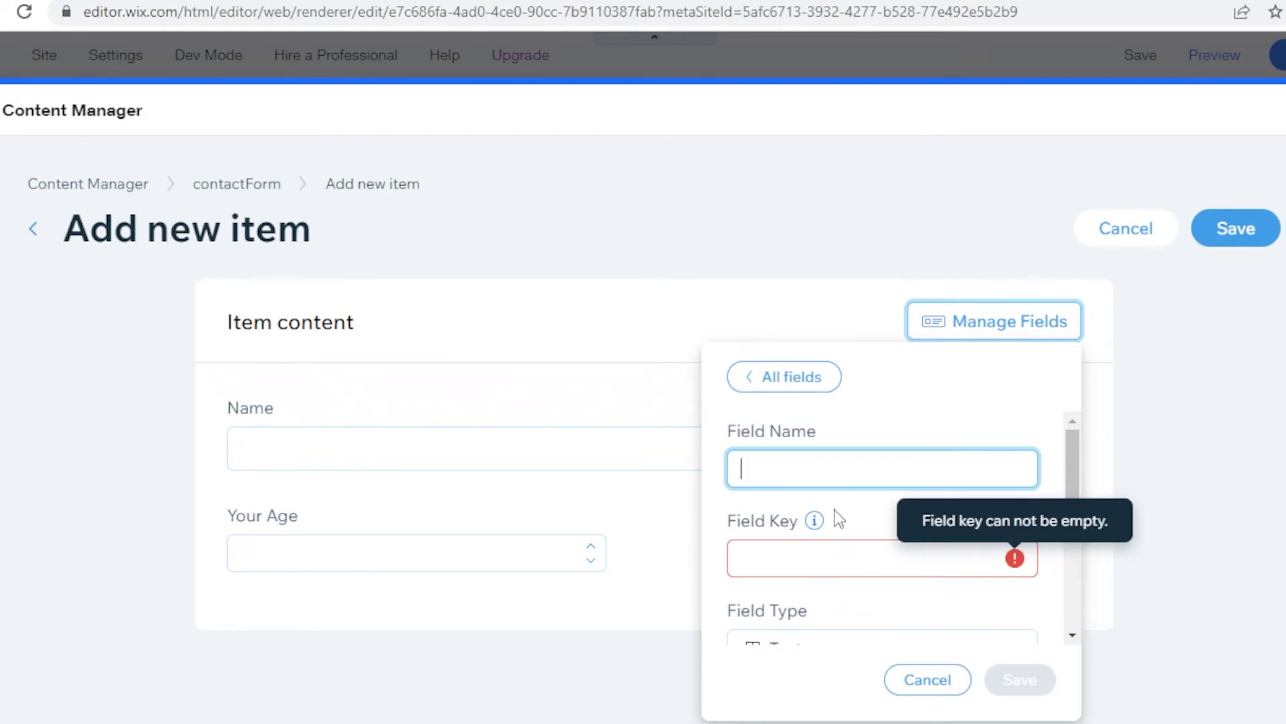
type("Your S")
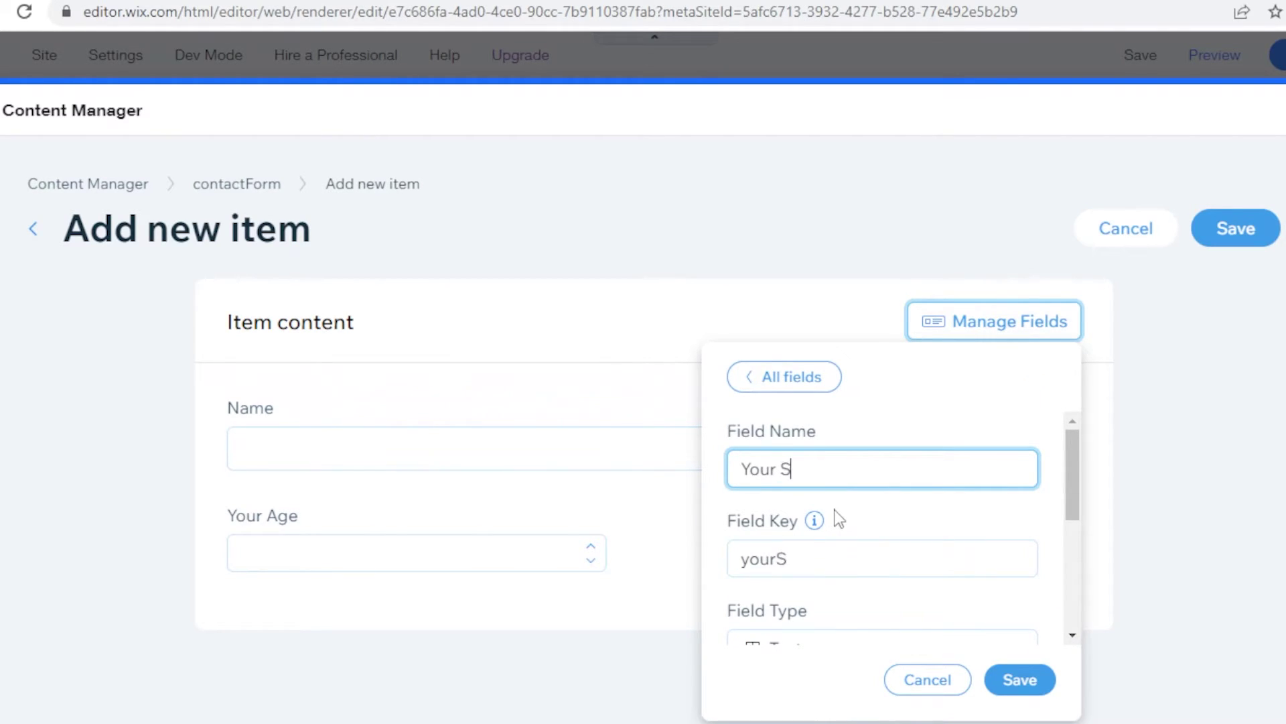
scroll(834, 509, "down", 3)
left_click(1020, 690)
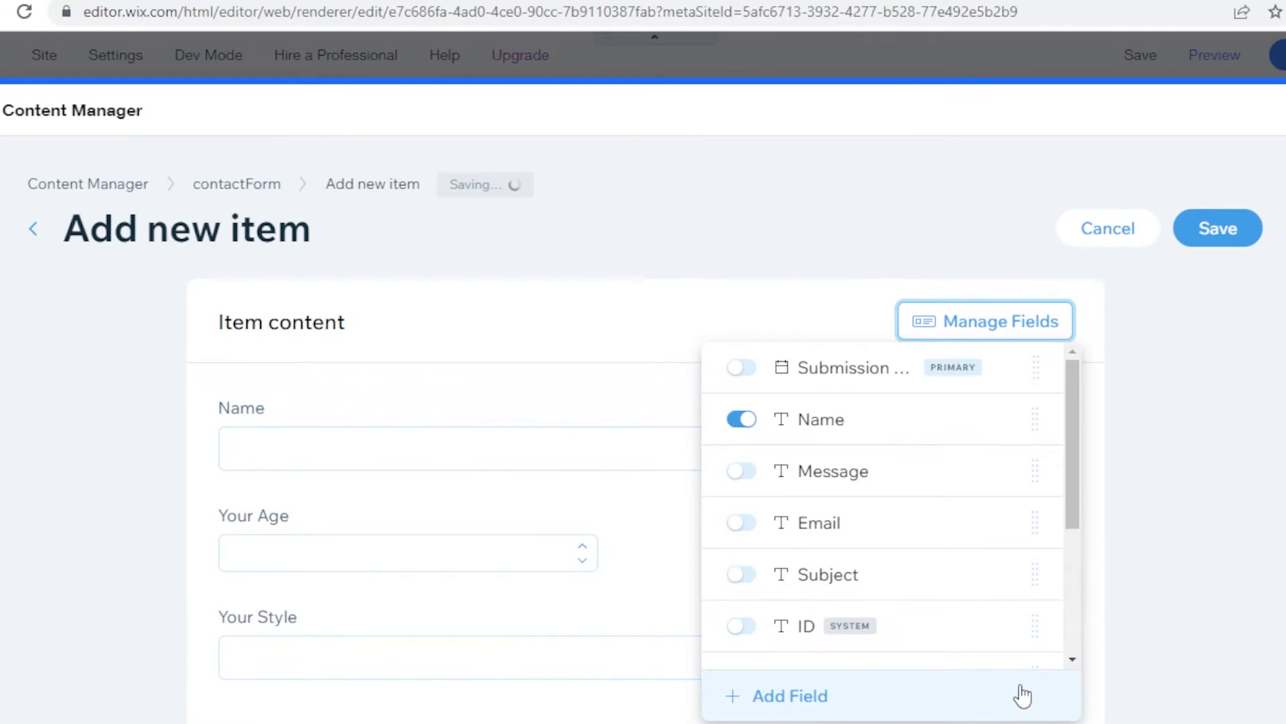
Step: Add a text field named Your Favorite Color to the contactForm collection
left_click(797, 690)
type("Your Fa")
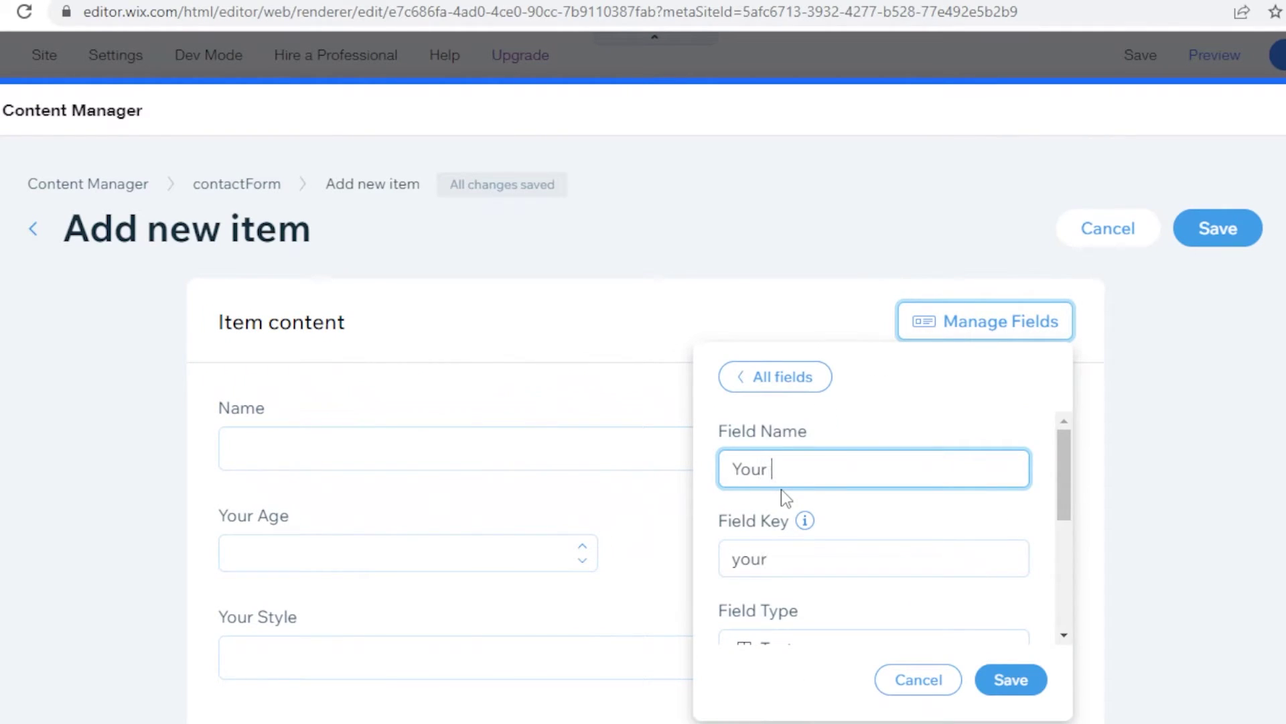
left_click(1011, 682)
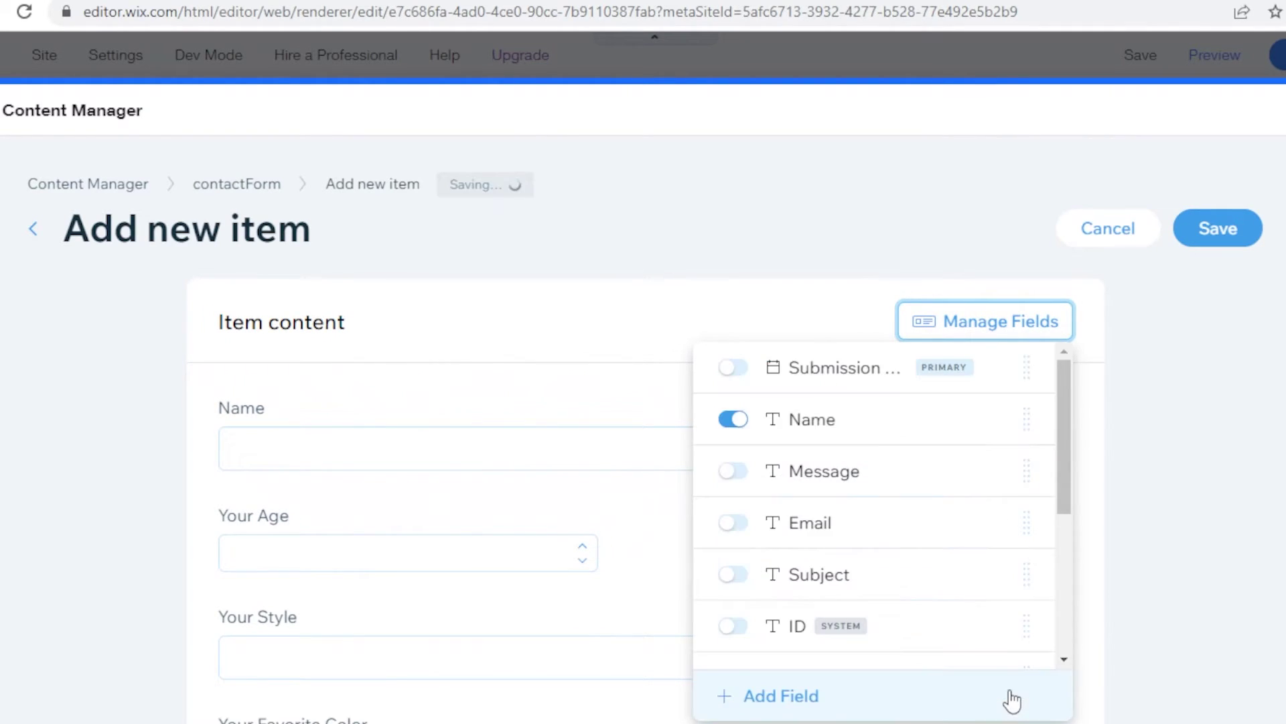
Step: Add a text field named Your School Dress Code Limitations to the contactForm collection
left_click(776, 696)
key("BackSpace")
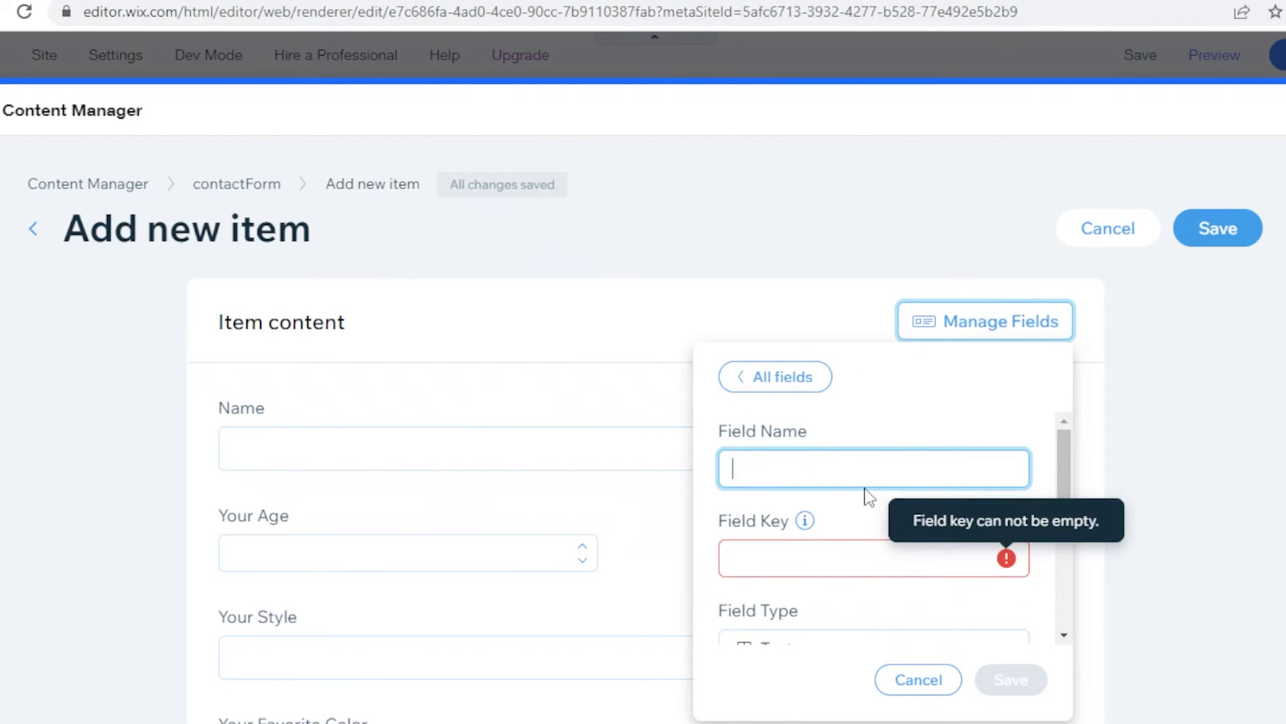
type("Your School Dress Code Li")
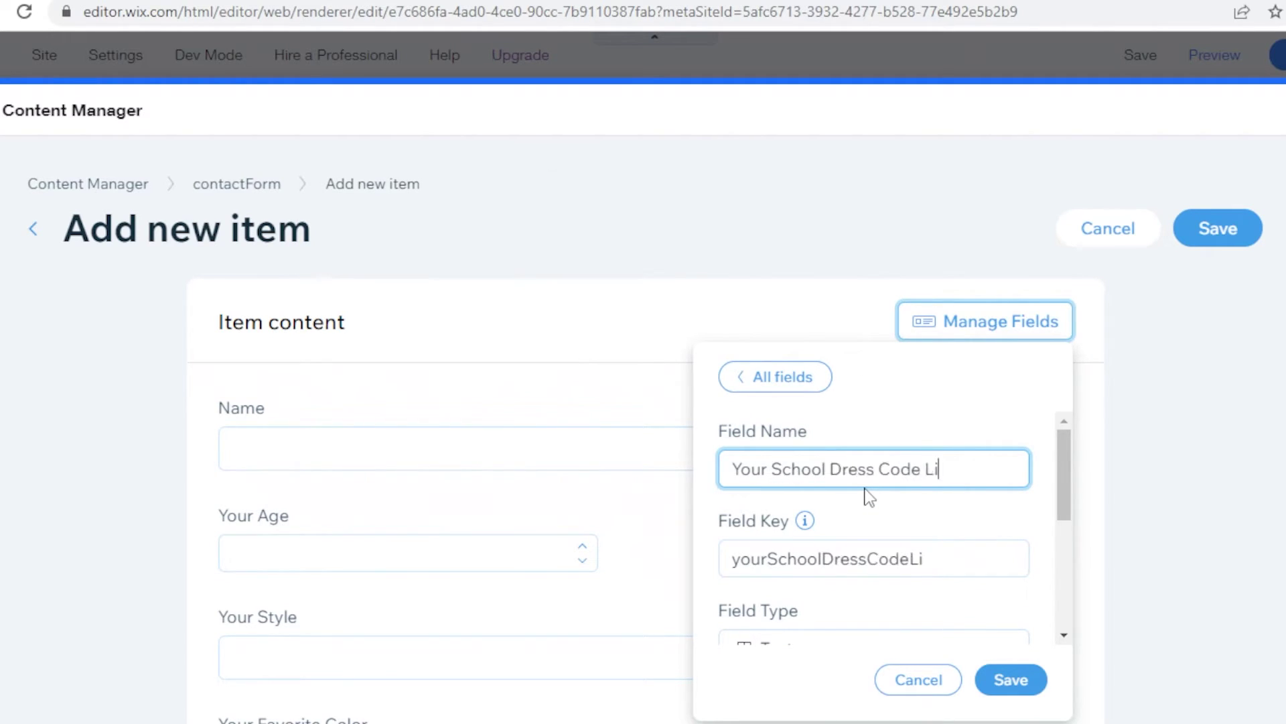
type("mitations")
scroll(950, 646, "down", 2)
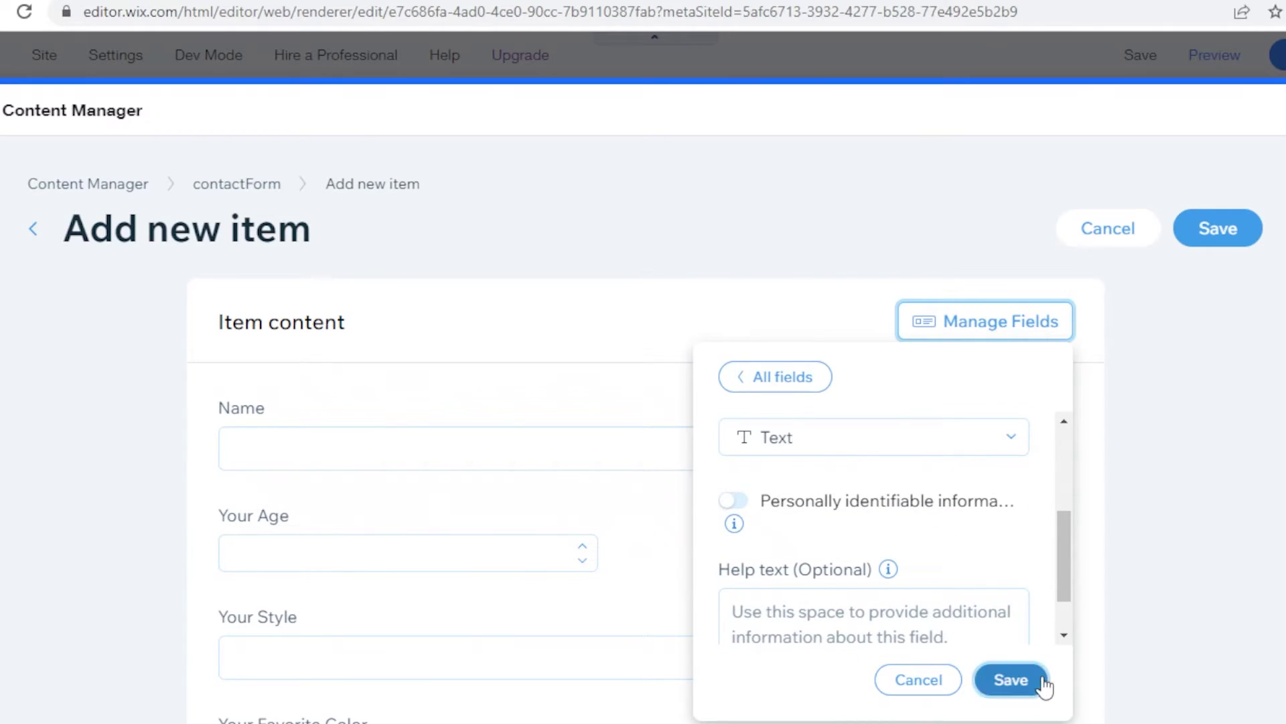
left_click(1010, 679)
Step: Start another new field in the contactForm collection and name it Your Gender
scroll(911, 463, "down", 5)
left_click(779, 698)
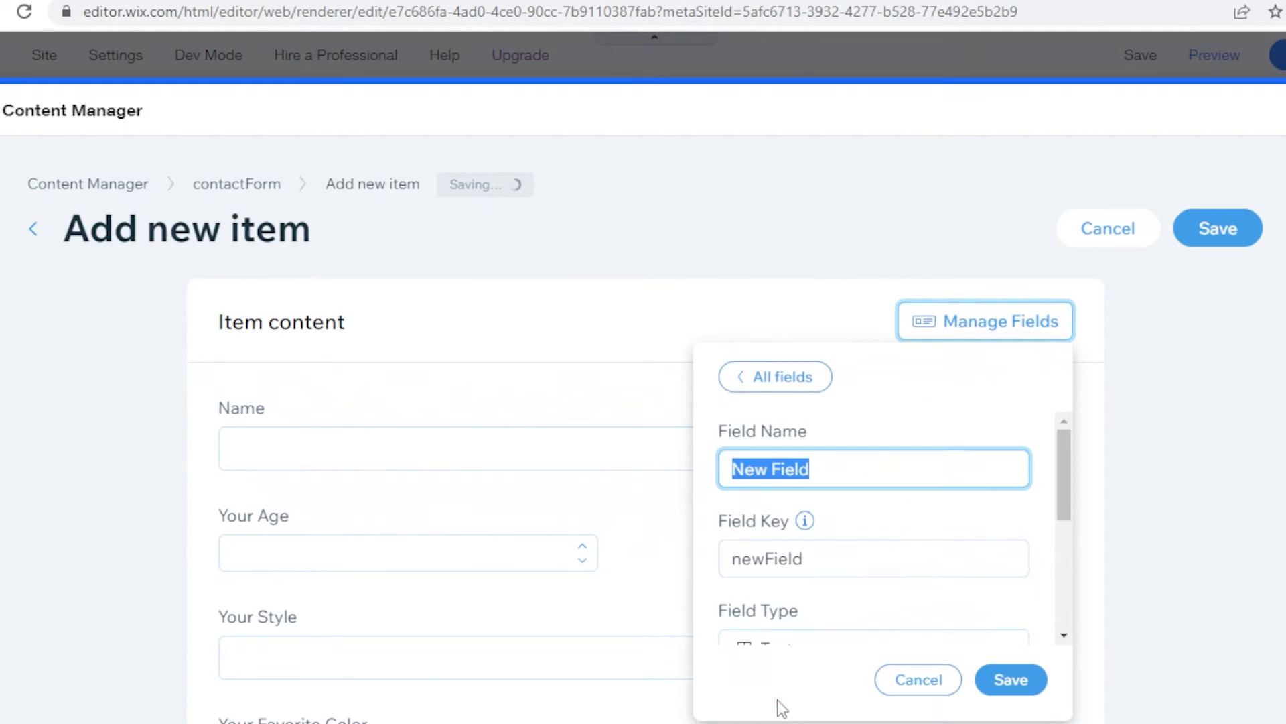
key("BackSpace")
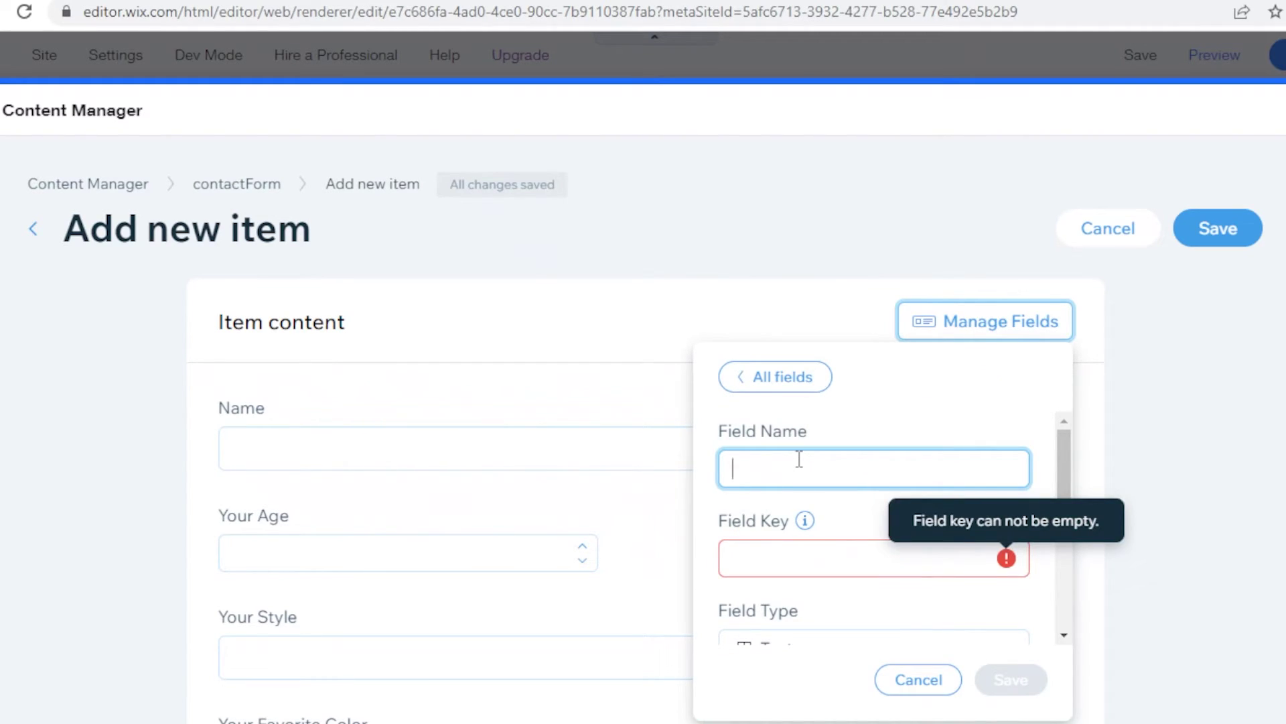
type("I")
type("our G")
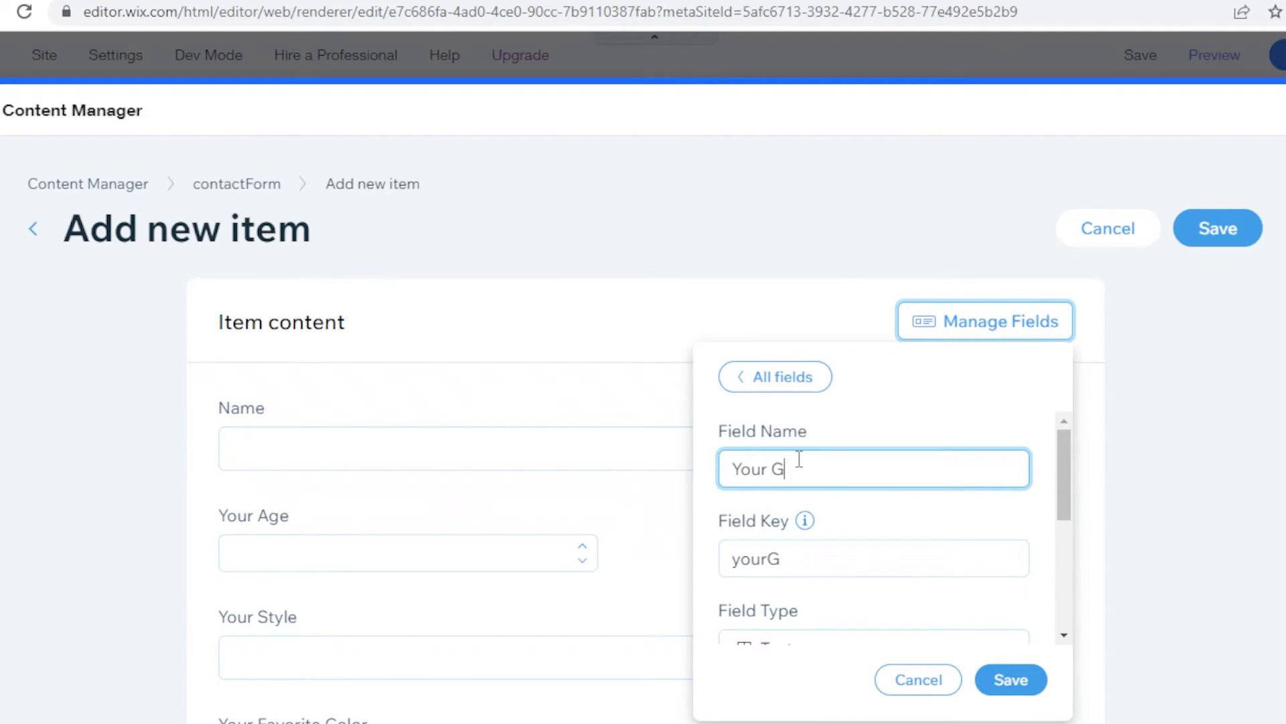
type("ender")
Step: Look through the available field types for the Your Gender field
scroll(797, 462, "down", 5)
scroll(787, 402, "up", 2)
left_click(800, 484)
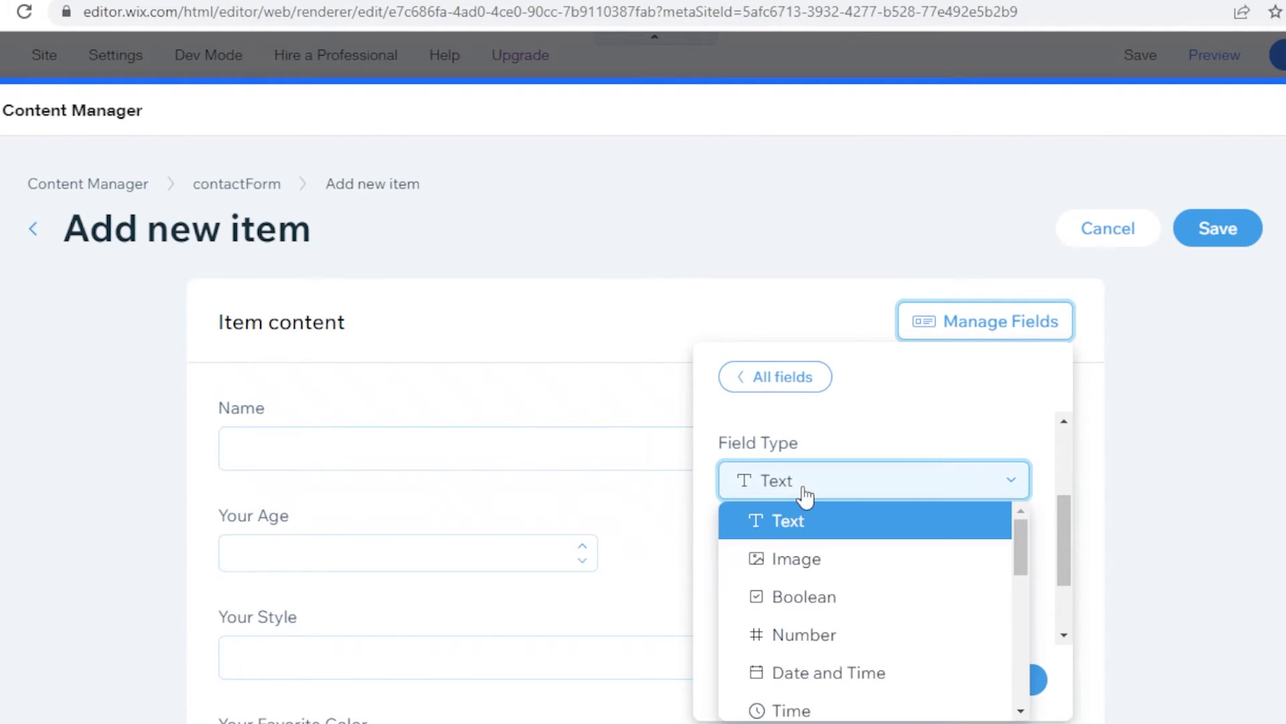
scroll(807, 493, "down", 2)
scroll(927, 562, "down", 2)
scroll(897, 529, "up", 2)
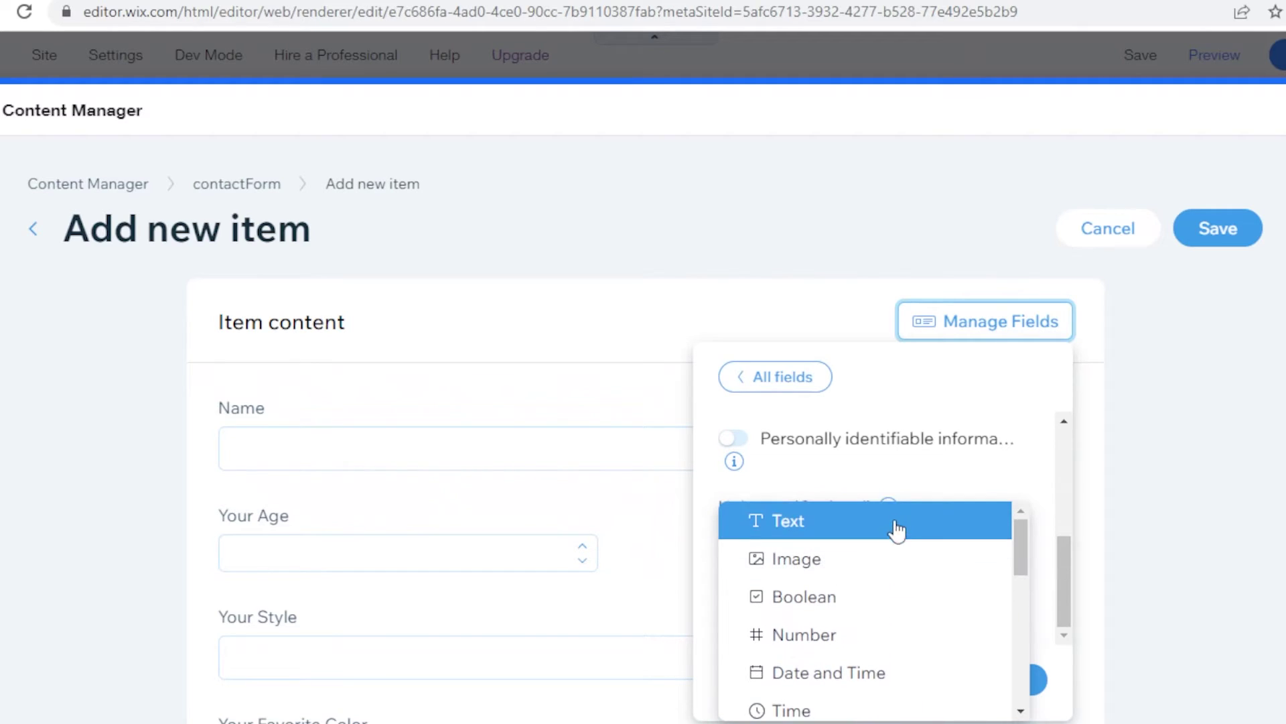
scroll(868, 613, "down", 2)
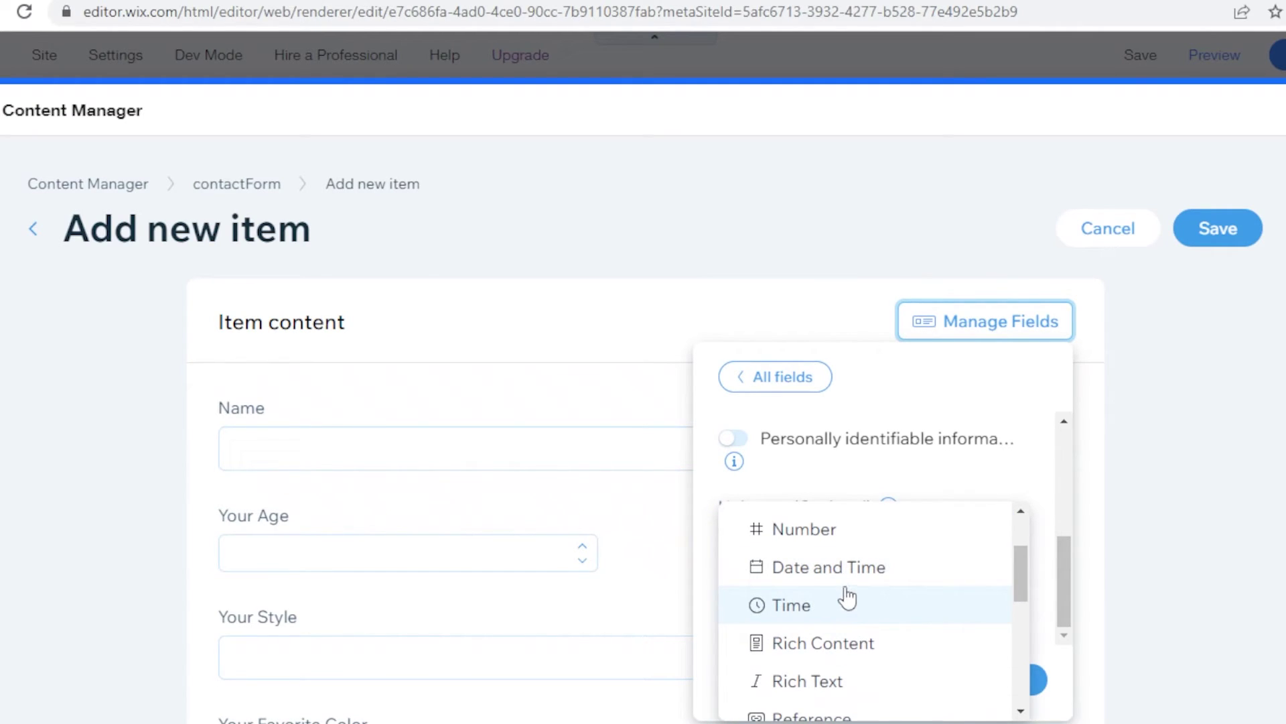
scroll(851, 660, "down", 2)
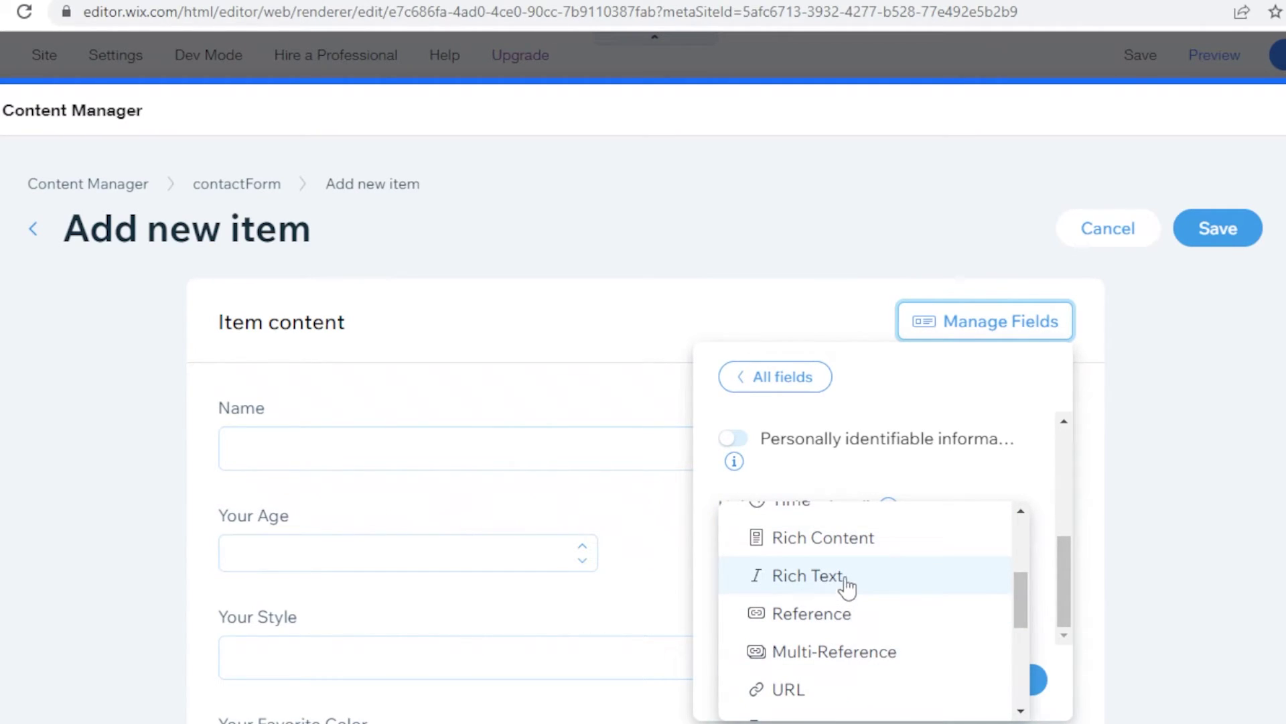
scroll(850, 593, "down", 3)
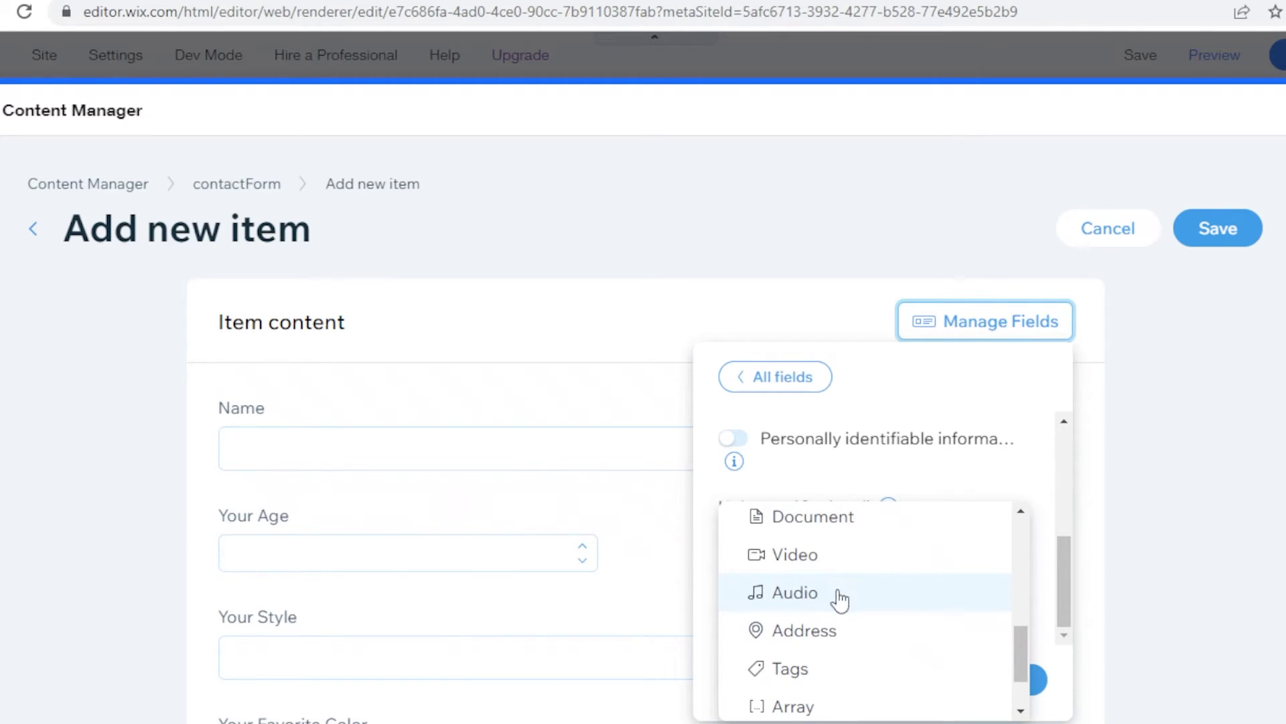
scroll(824, 579, "down", 2)
scroll(998, 540, "up", 5)
left_click(1070, 495)
scroll(938, 509, "down", 1)
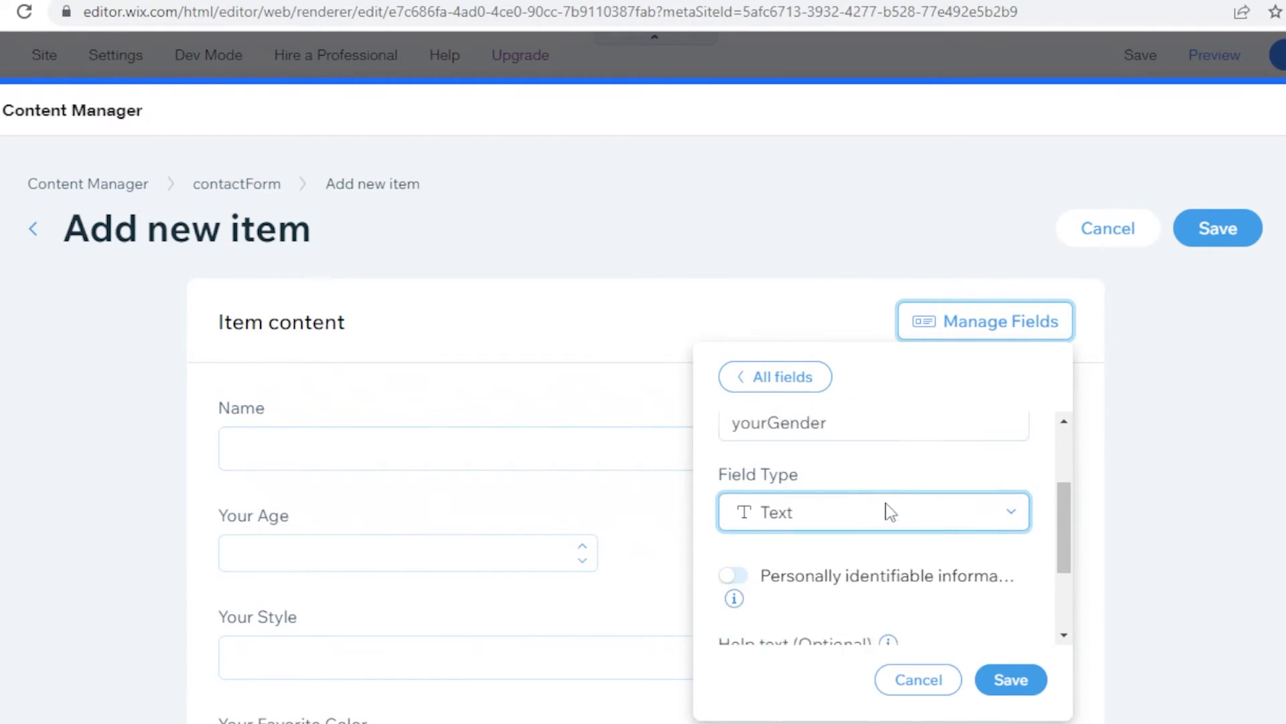
Step: Rename the unsaved Your Gender field as Your Picture, set its field type to Image and save it
scroll(890, 513, "up", 2)
double_click(867, 471)
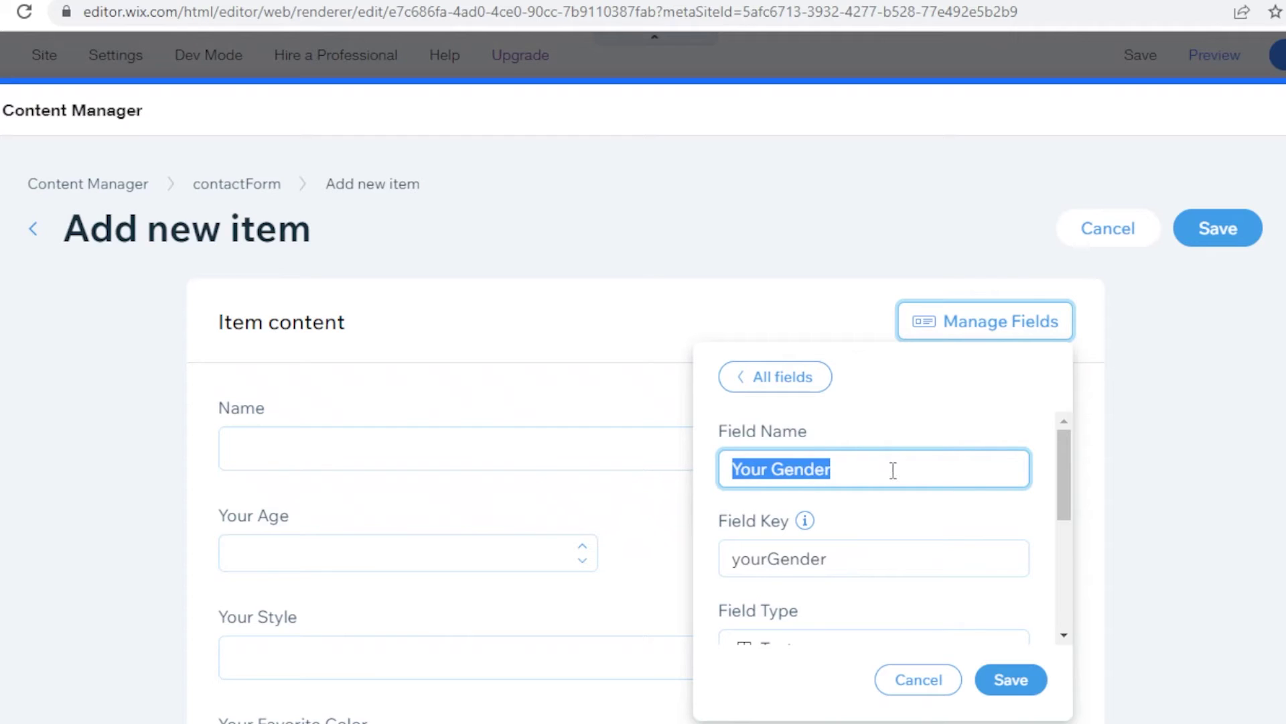
type("Ph")
scroll(894, 483, "down", 3)
scroll(810, 526, "up", 1)
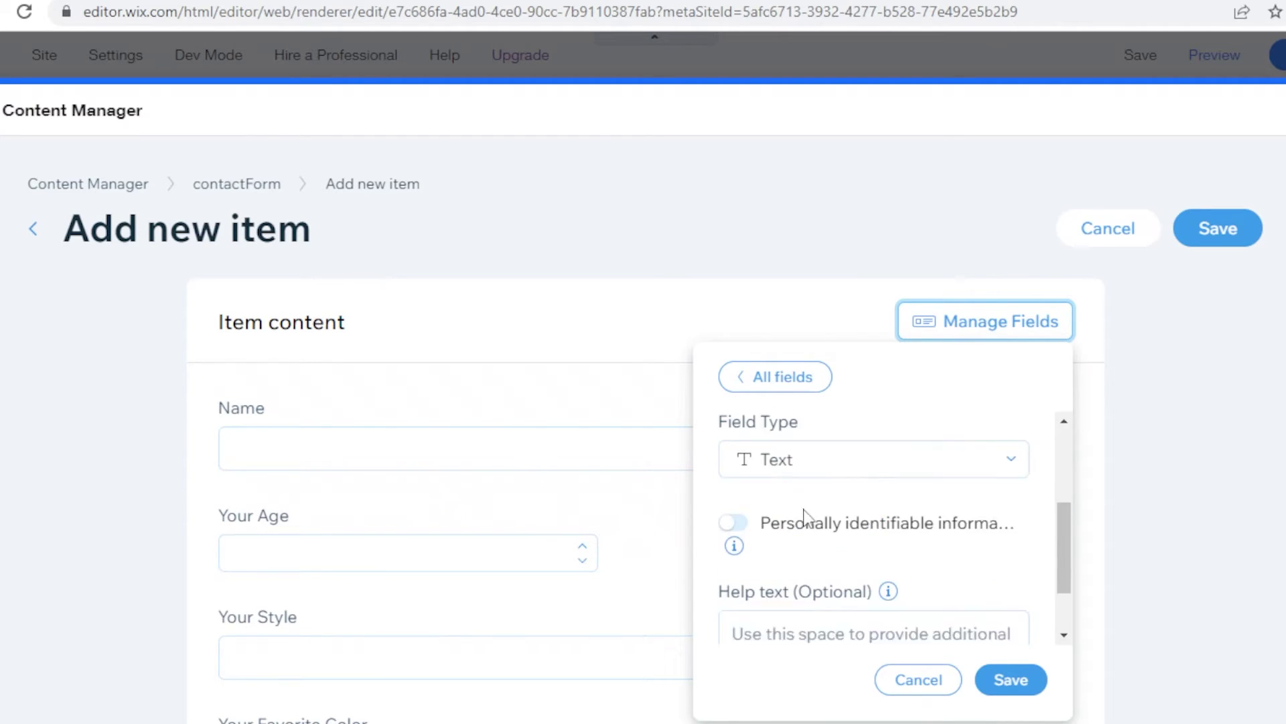
left_click(790, 492)
left_click(802, 575)
scroll(871, 557, "up", 3)
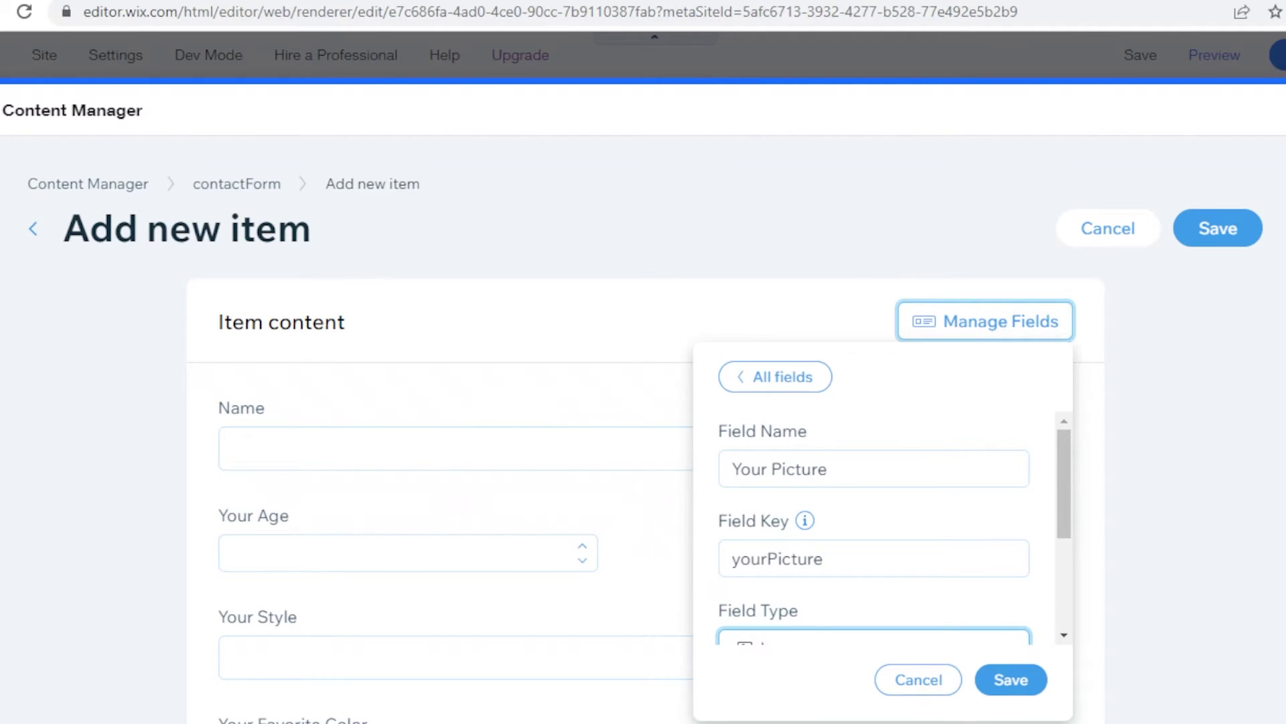
scroll(931, 390, "down", 3)
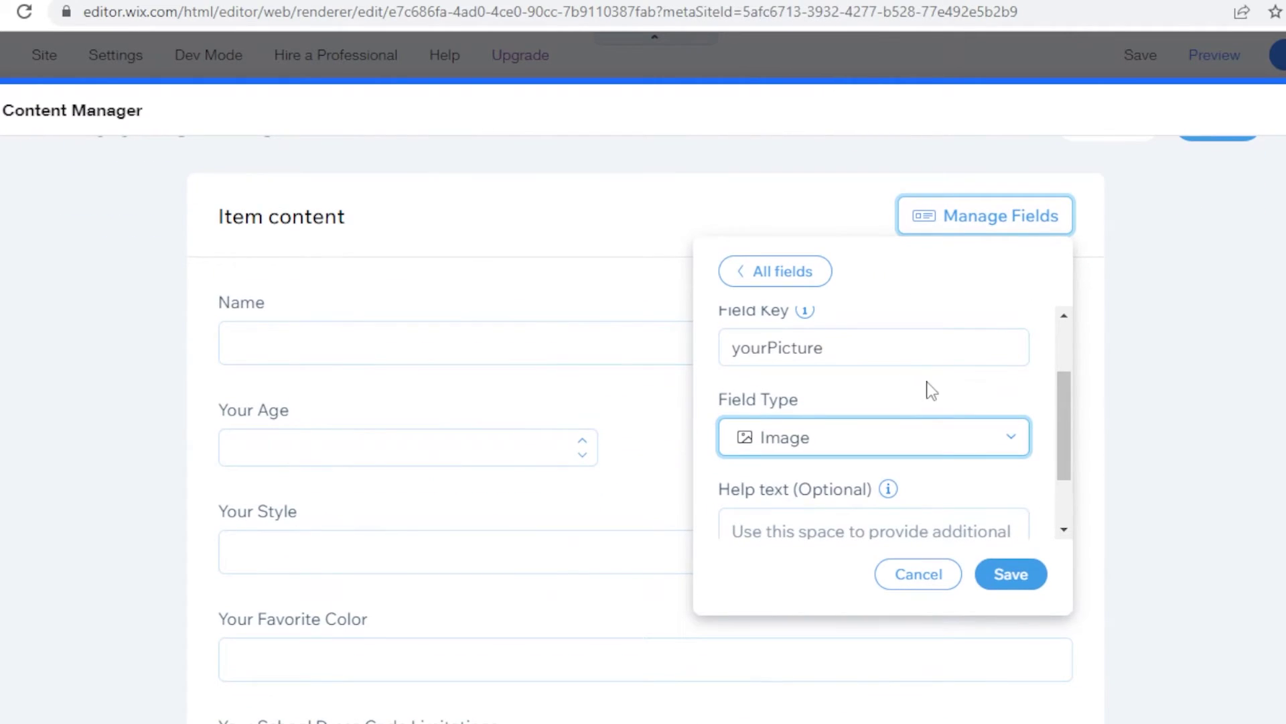
left_click(982, 576)
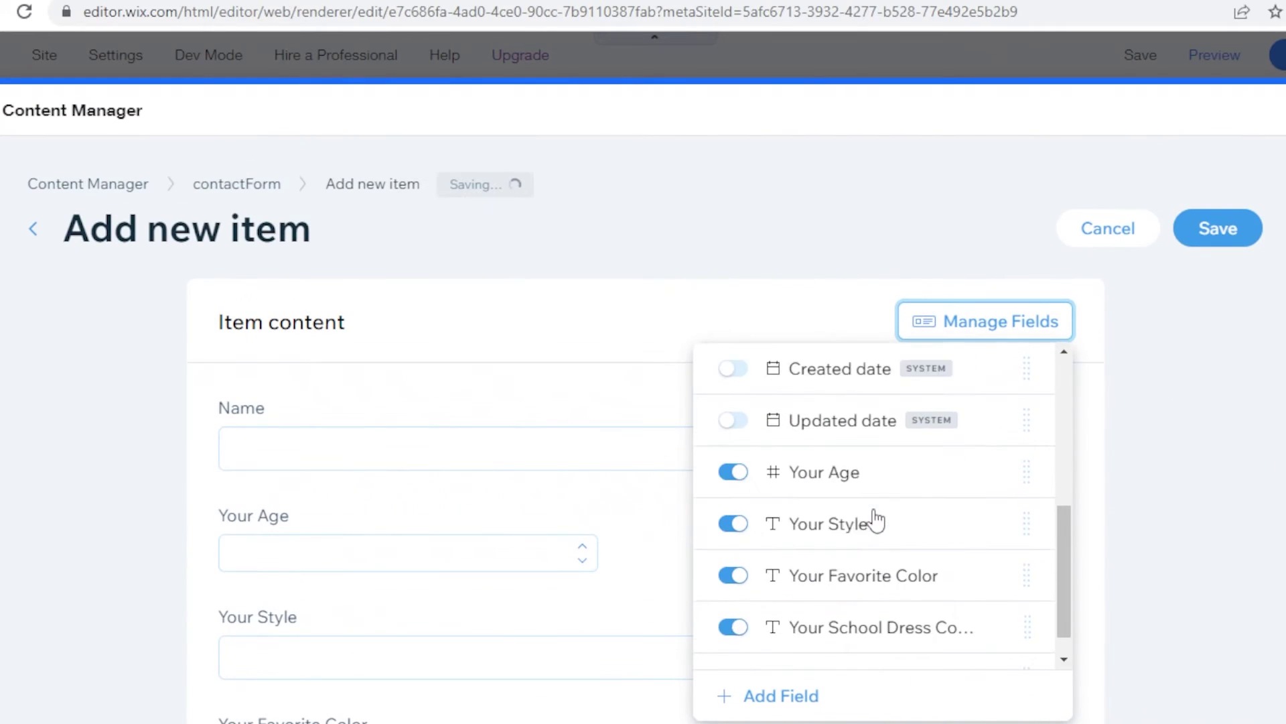
Step: Save the item in the contactForm collection, and start another new item to review its entry fields
left_click(1228, 242)
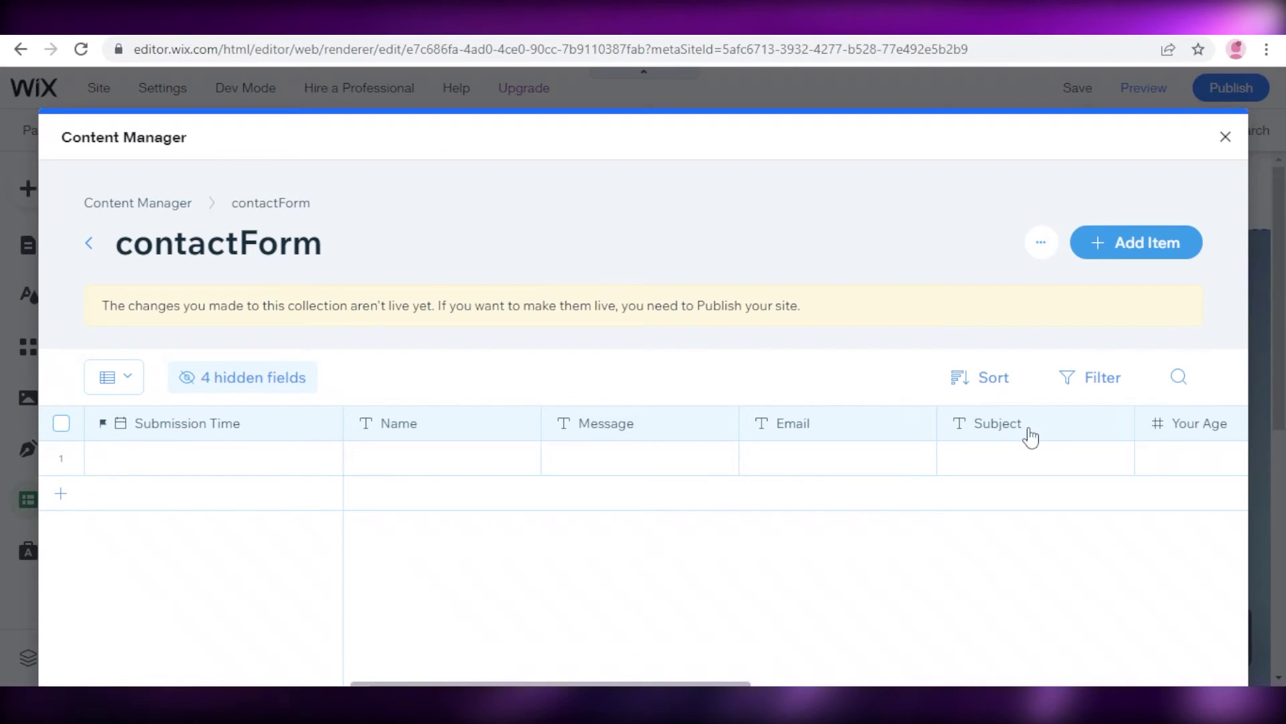
left_click(1137, 242)
scroll(673, 423, "down", 5)
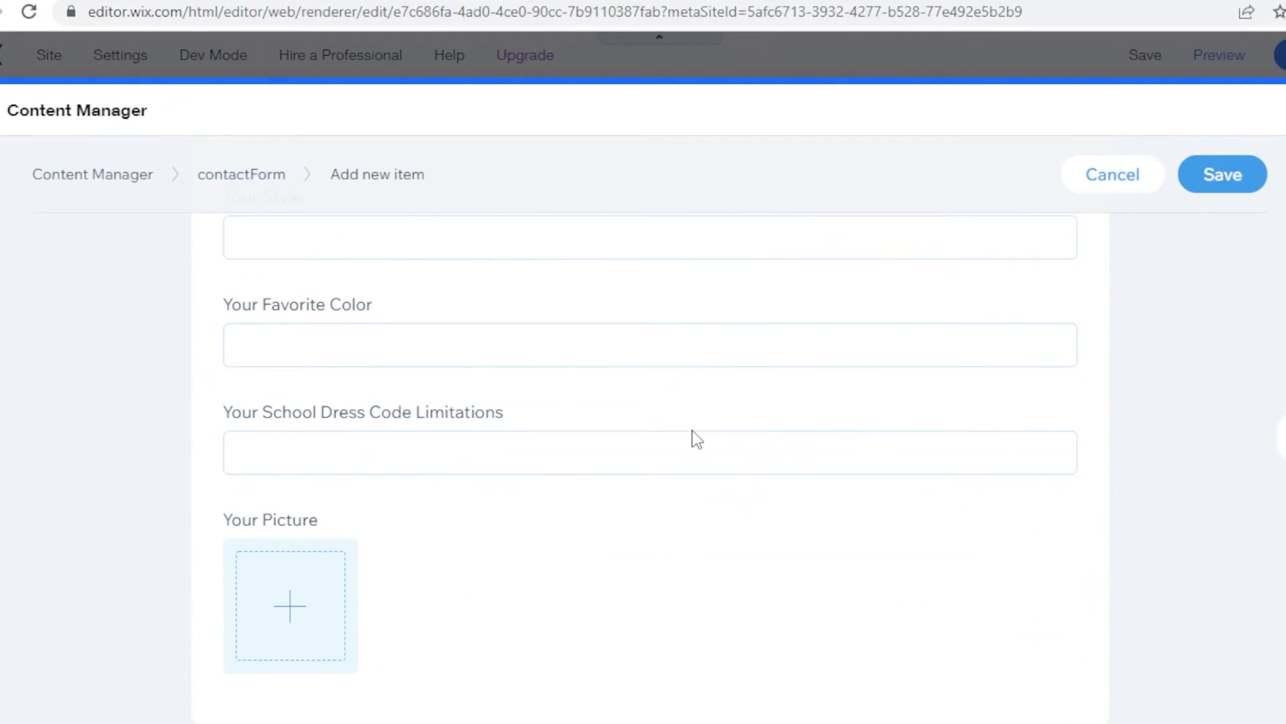
scroll(696, 439, "up", 5)
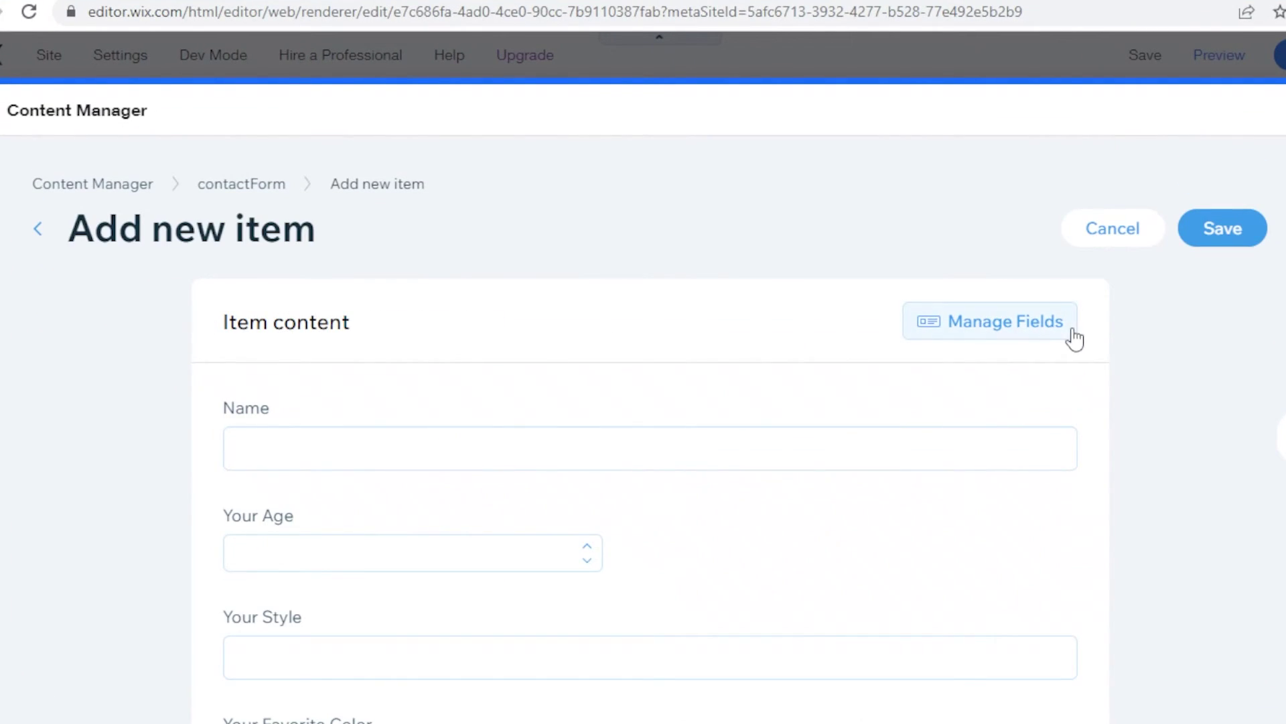
Step: Open the Submission Time field's properties from the field management list and review its settings
left_click(1025, 325)
left_click(994, 367)
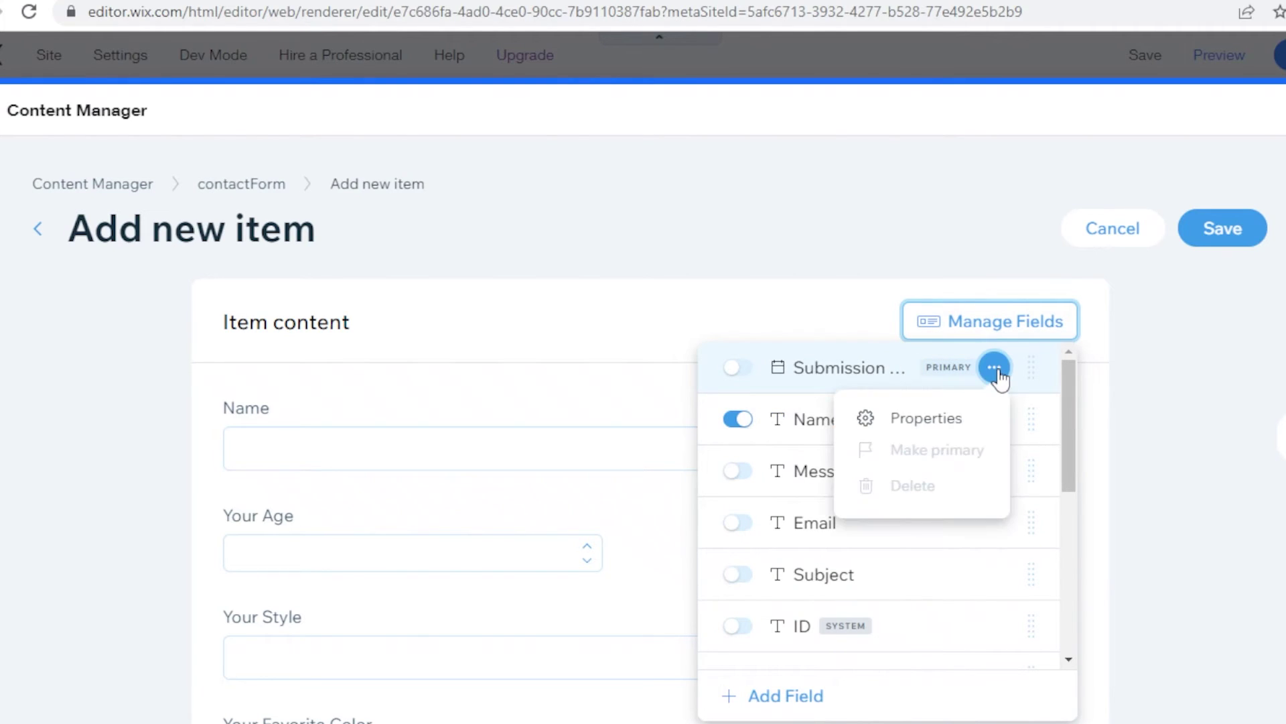
left_click(969, 418)
scroll(938, 443, "down", 2)
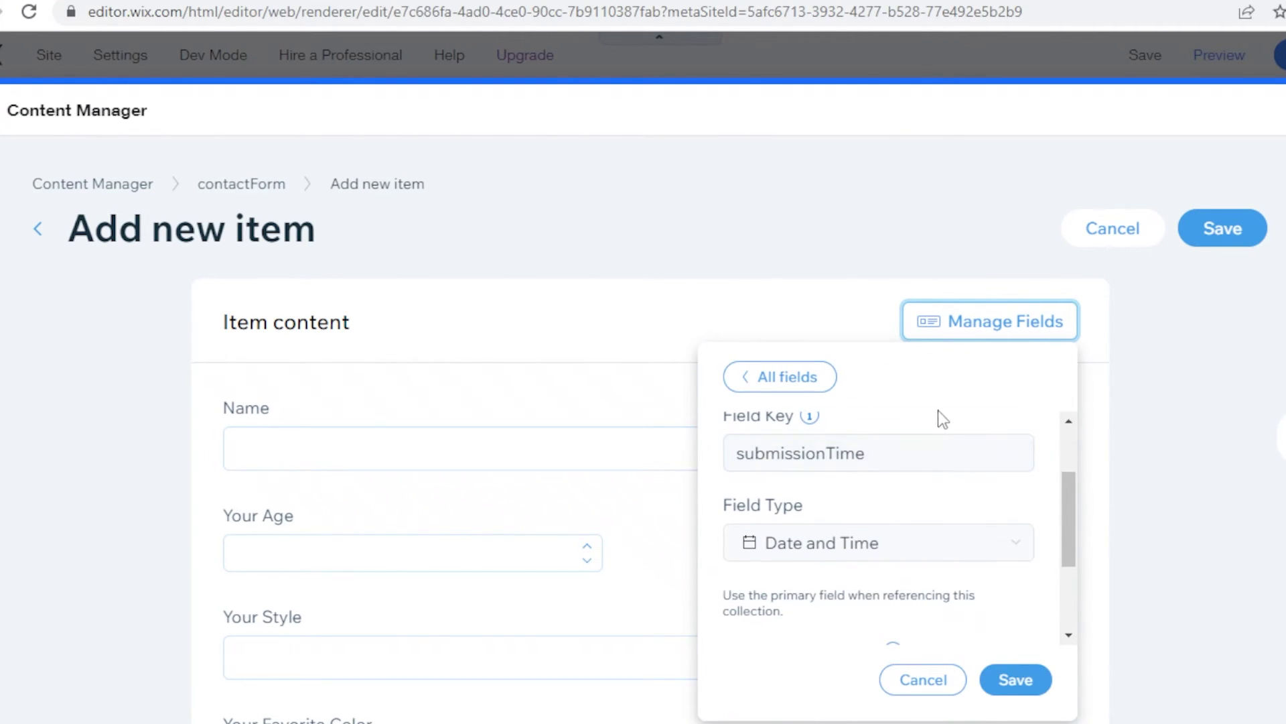
Step: Return from the new item to the collections list, check the contactForm collection's options and close the Content Manager window
left_click(5, 204)
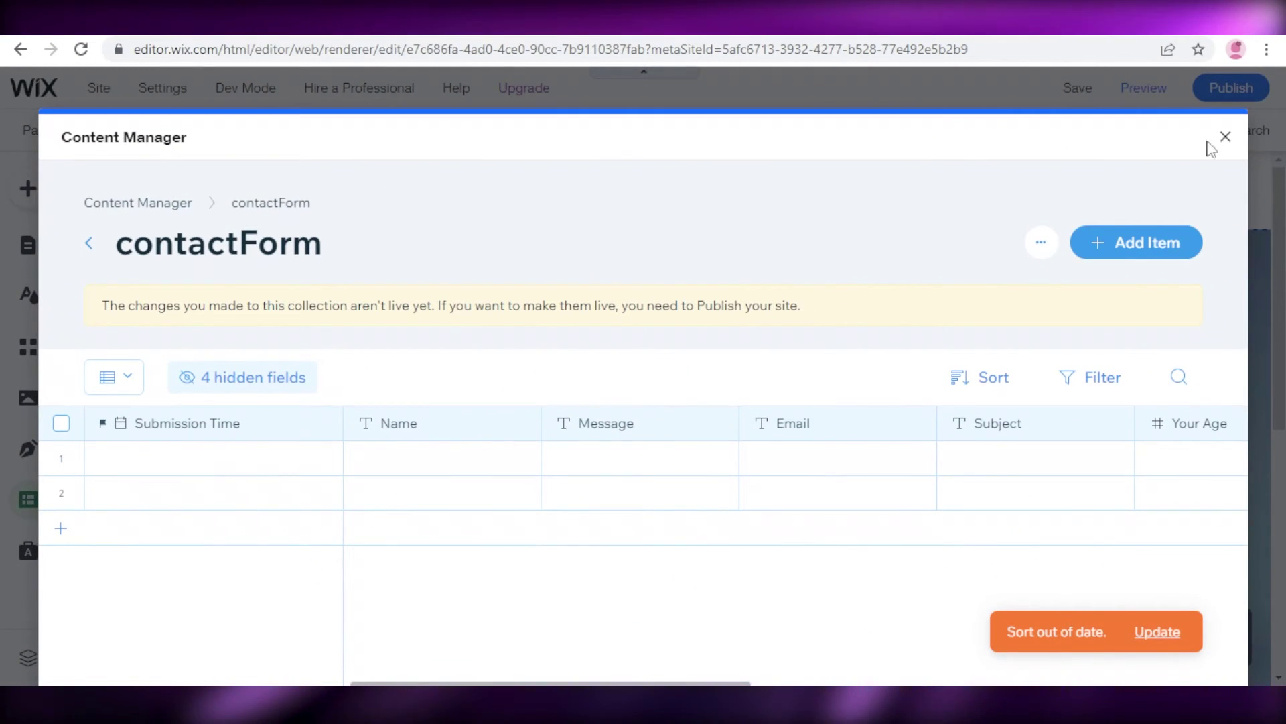
left_click(1044, 244)
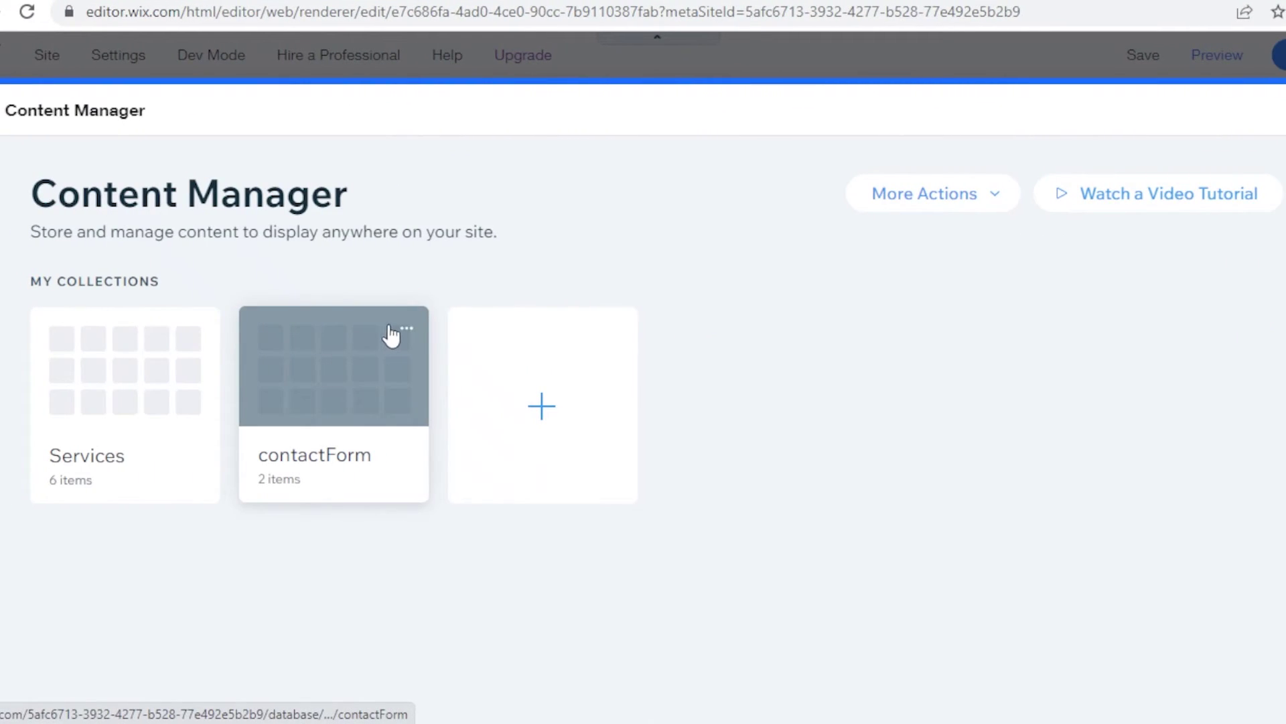
left_click(405, 329)
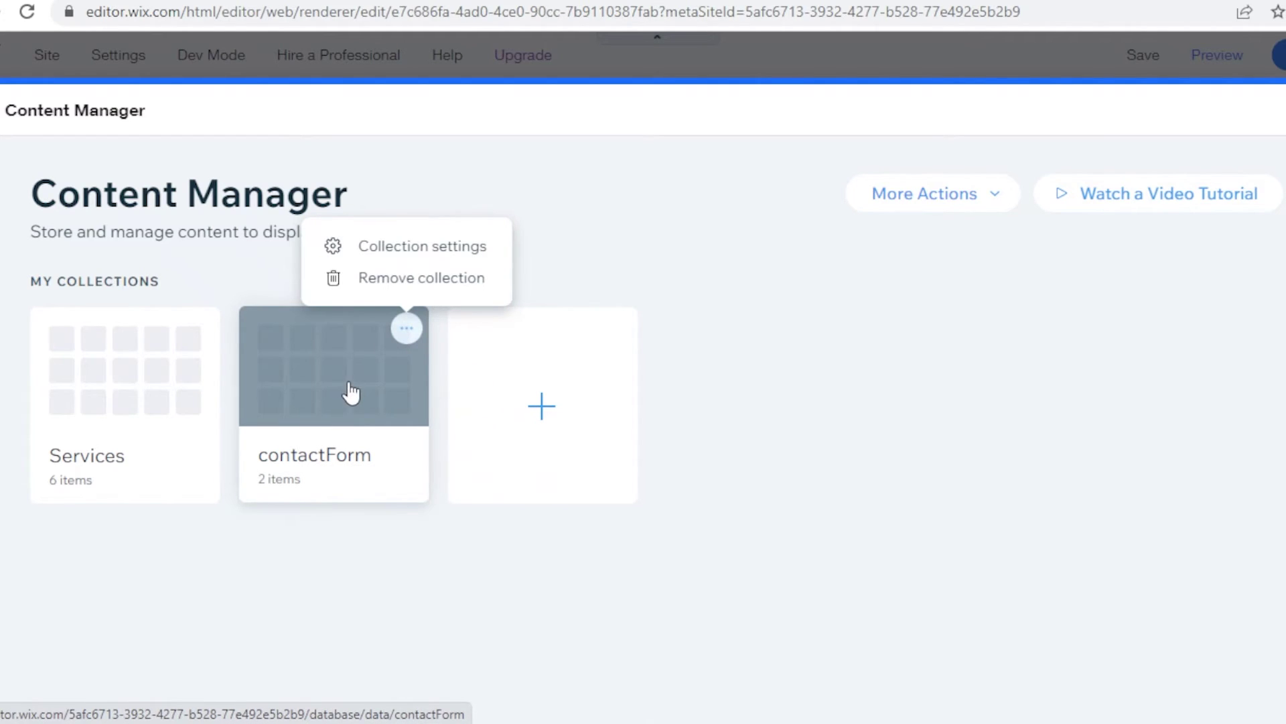
left_click(1285, 110)
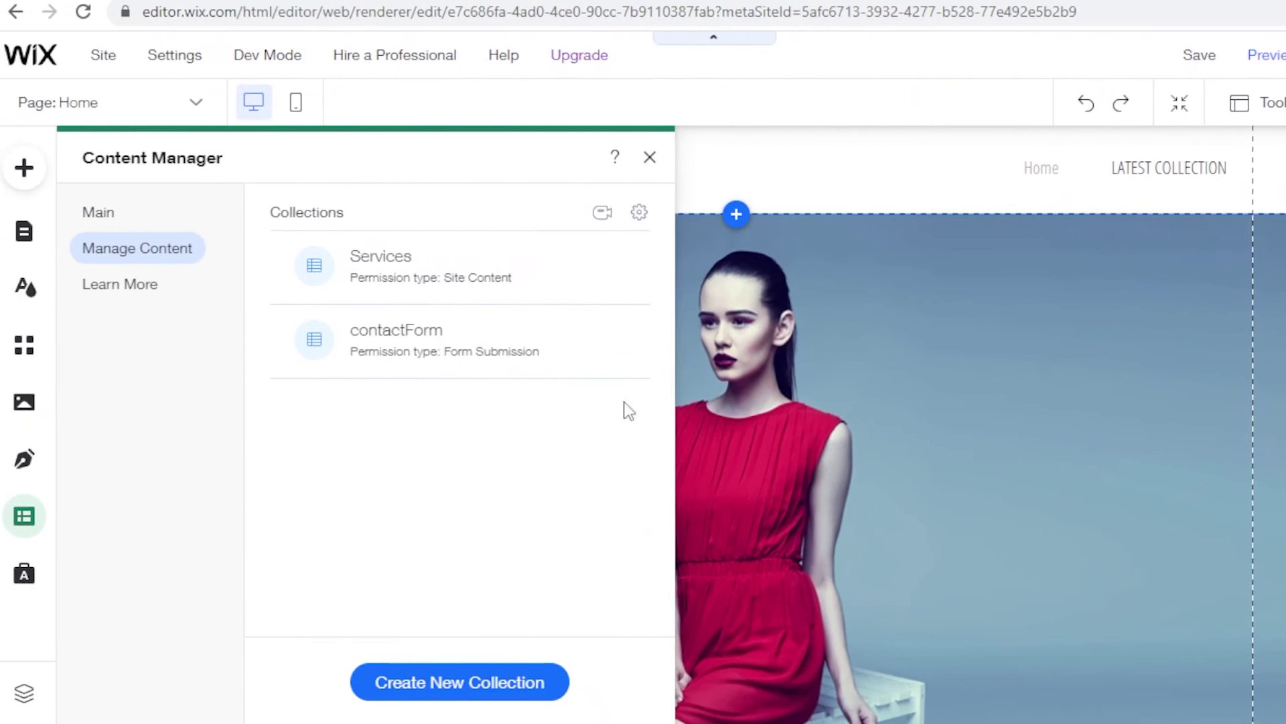
Step: Rename the contactForm collection as Your Personal Lookbook in its settings and save the change
mouse_move(398, 349)
left_click(618, 343)
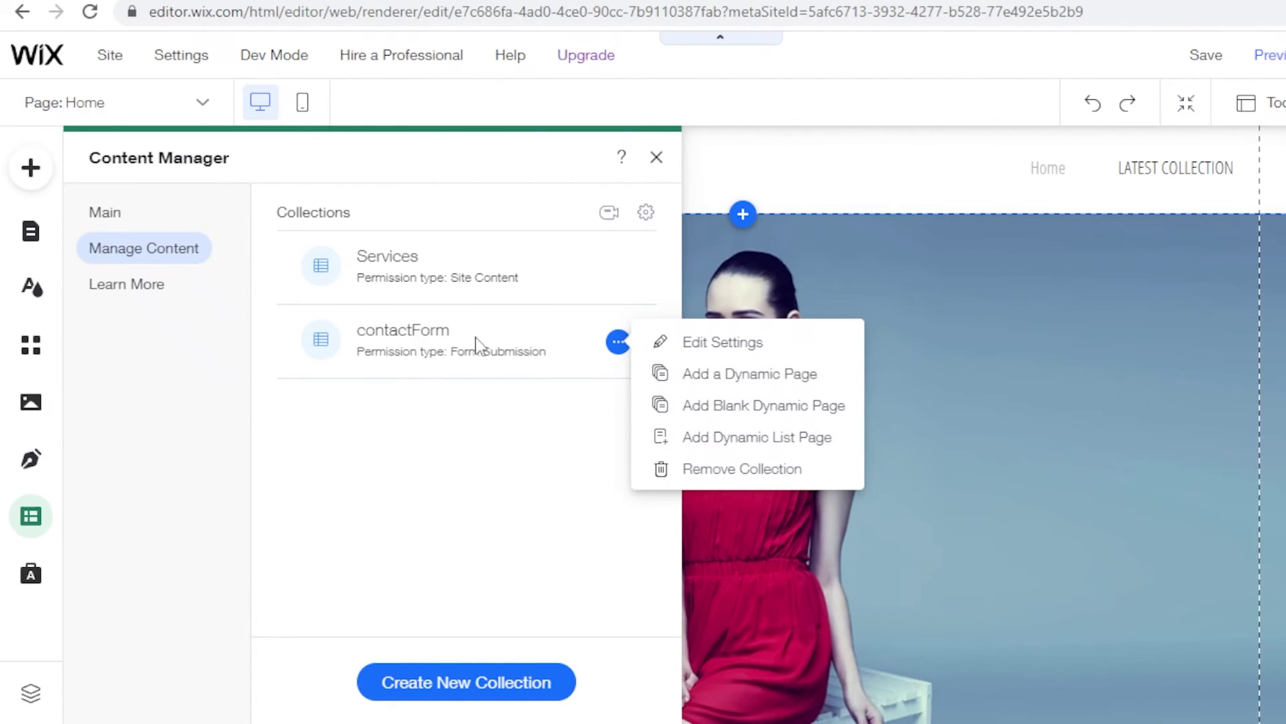
left_click(618, 354)
left_click(611, 346)
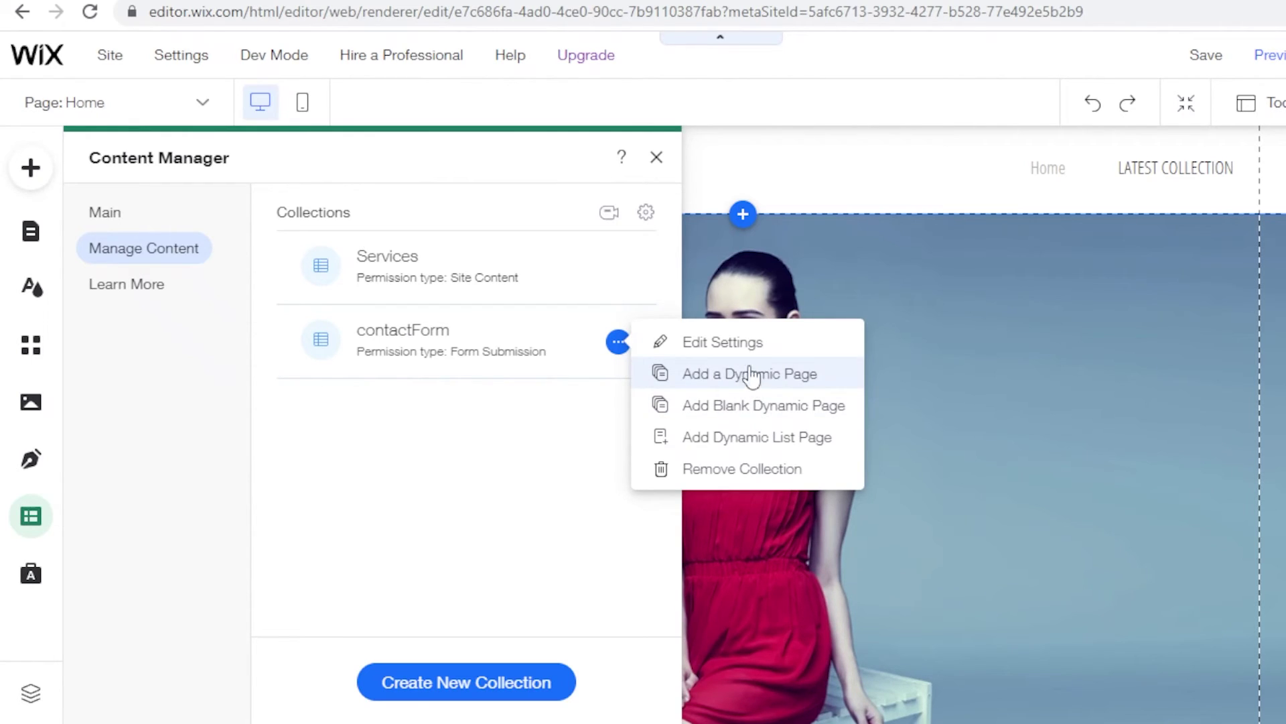
left_click(737, 339)
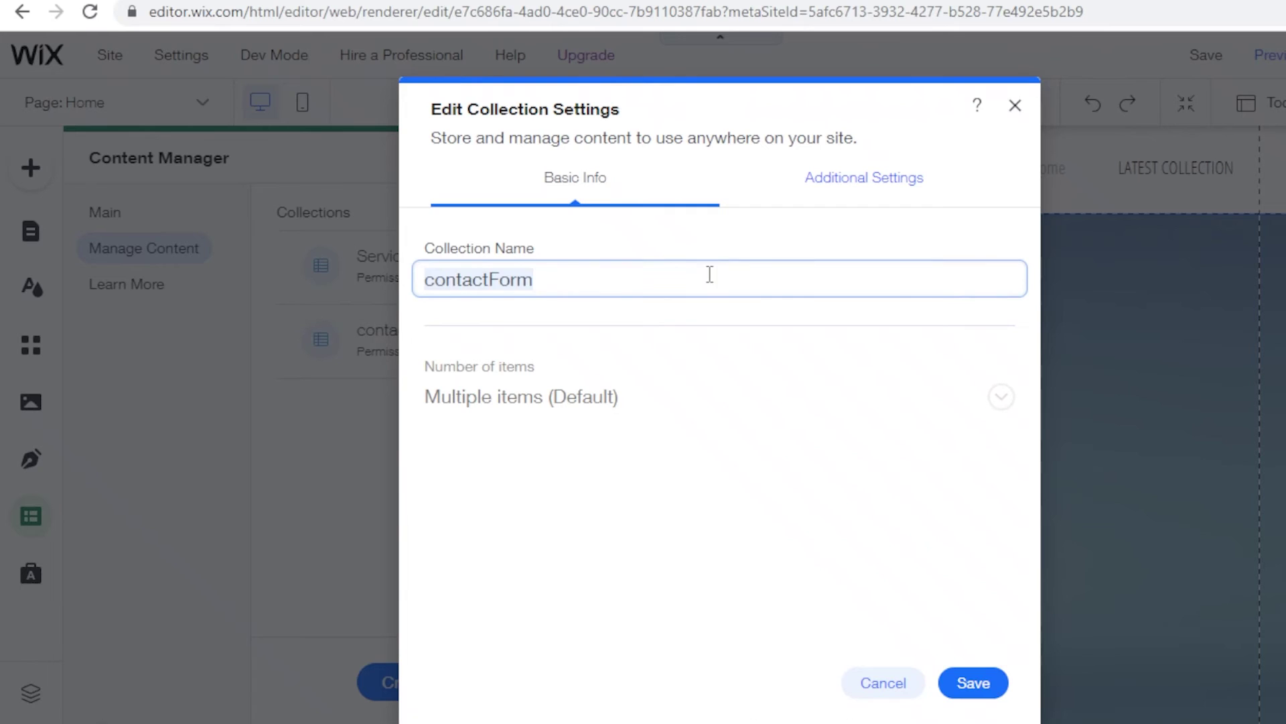
key("ctrl+a")
key("BackSpace")
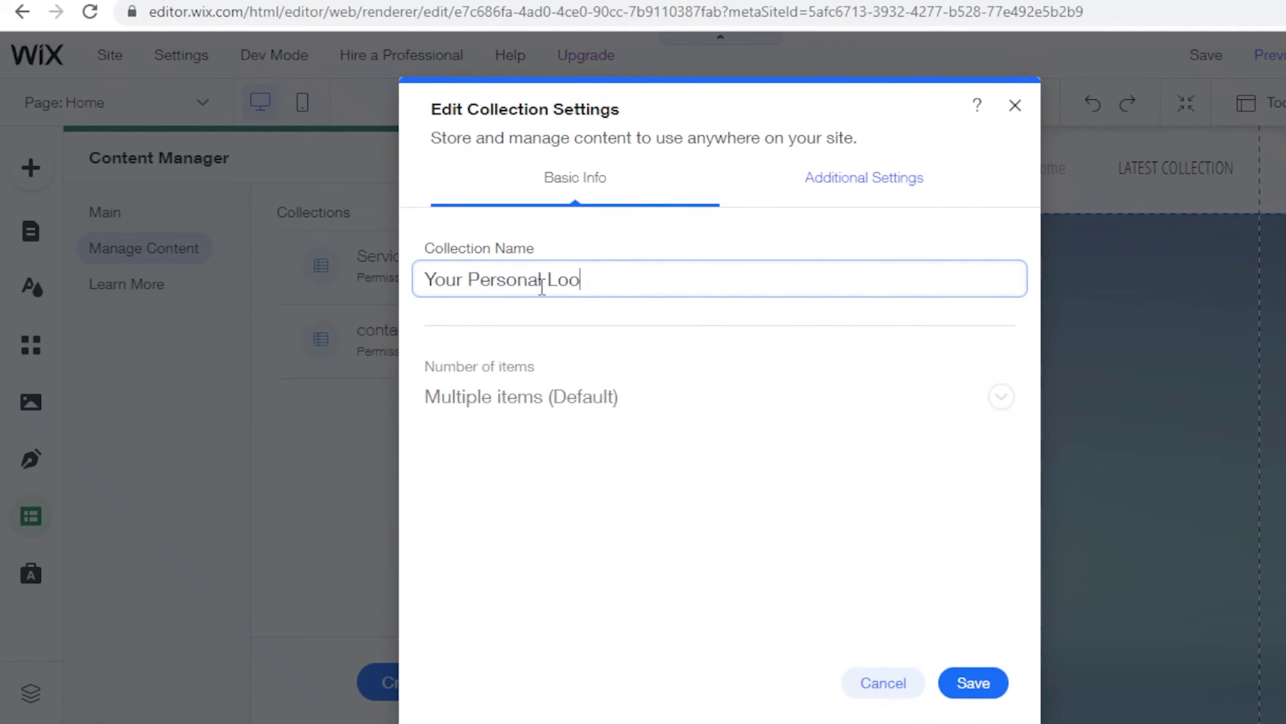
left_click(968, 683)
Step: Review the collection's permission and draft settings, then open the collection's content window and close it again
left_click(753, 195)
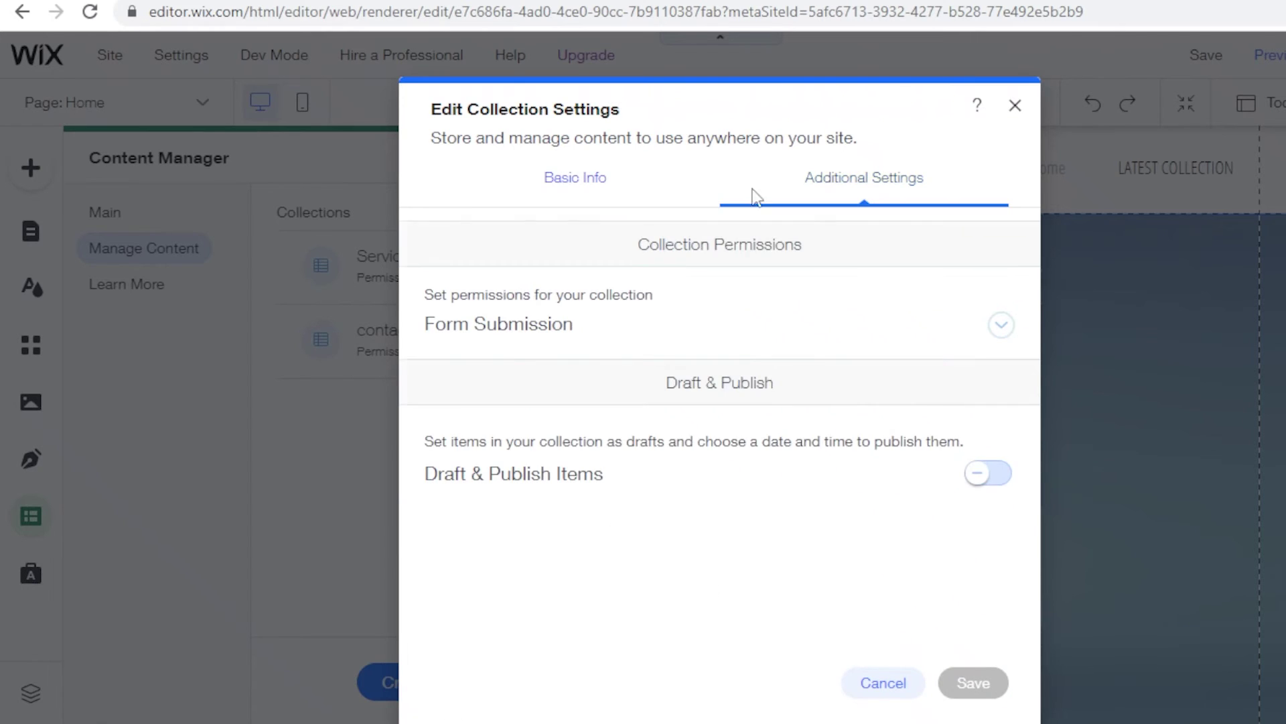
left_click(464, 357)
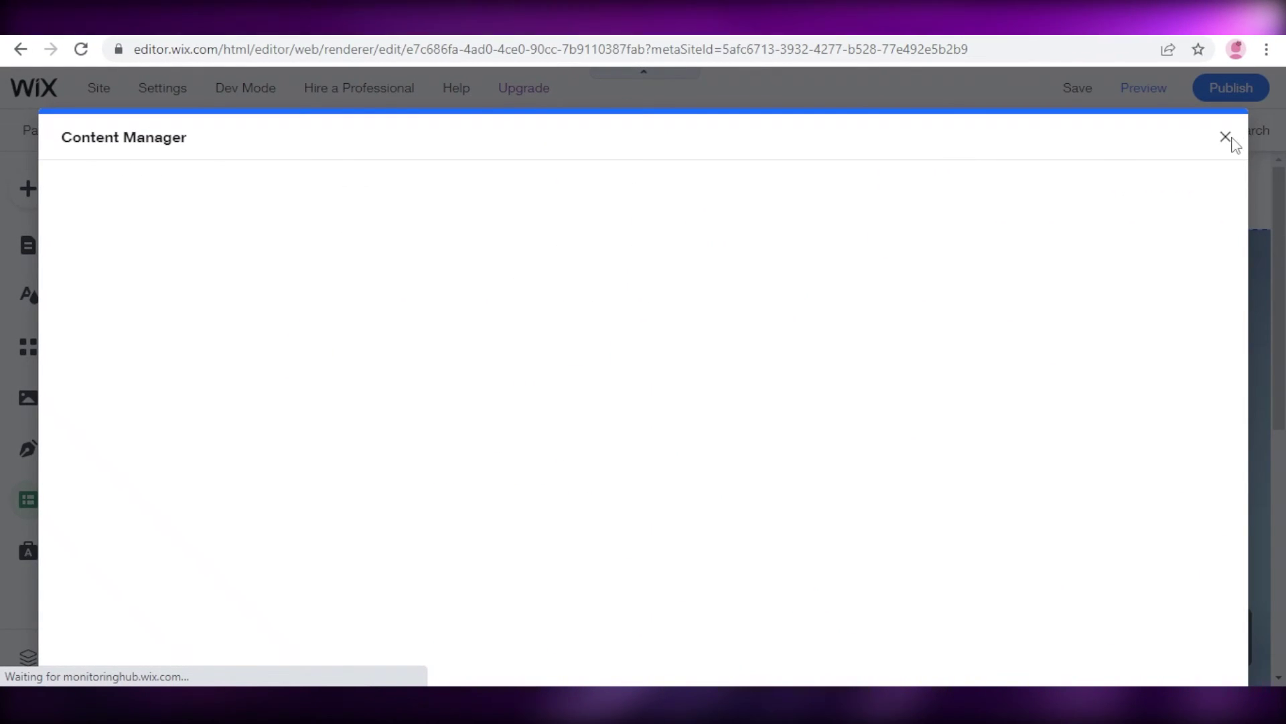
left_click(1226, 138)
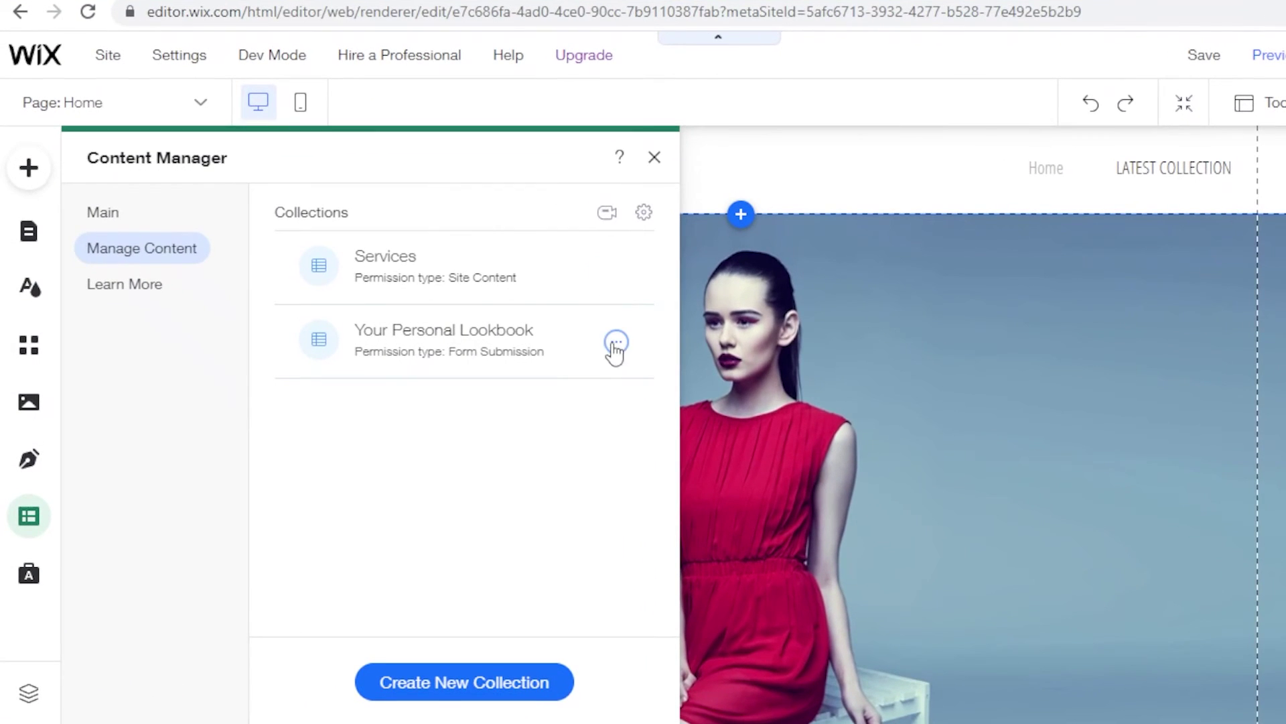
Step: Add a blank dynamic page for the Your Personal Lookbook collection and reposition its dataset element on the page
left_click(616, 344)
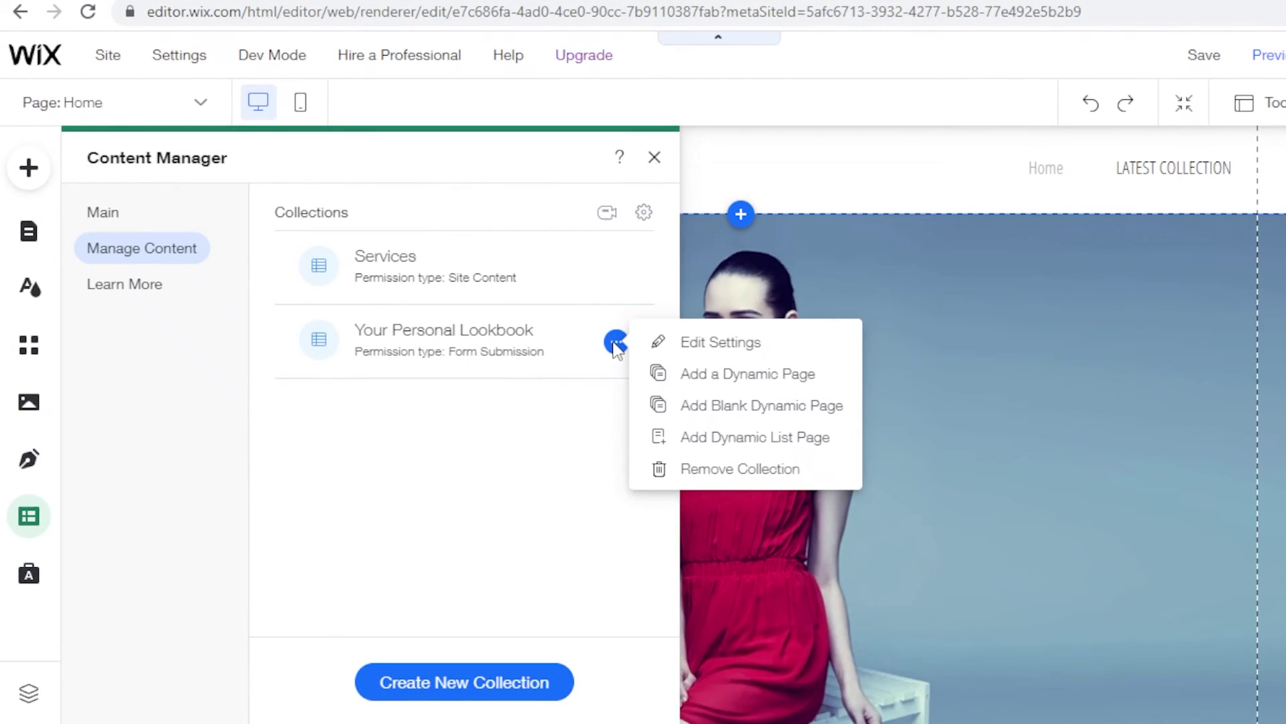
left_click(699, 407)
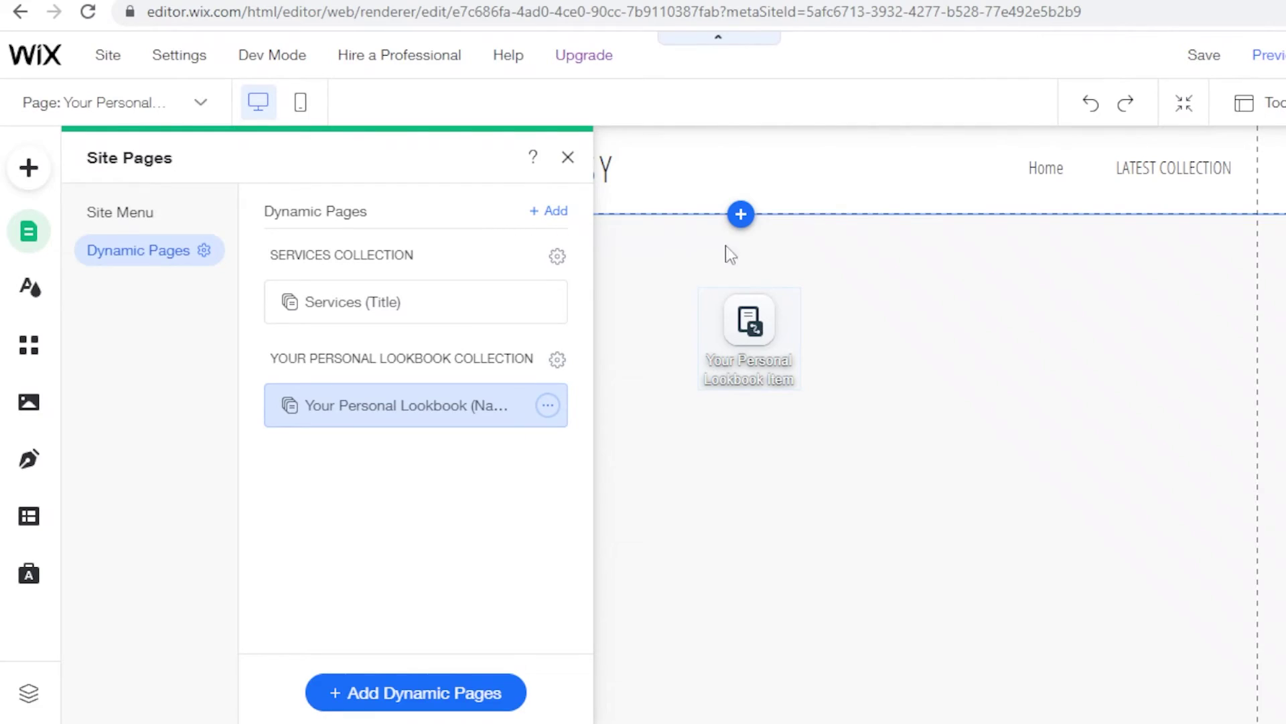
left_click(744, 327)
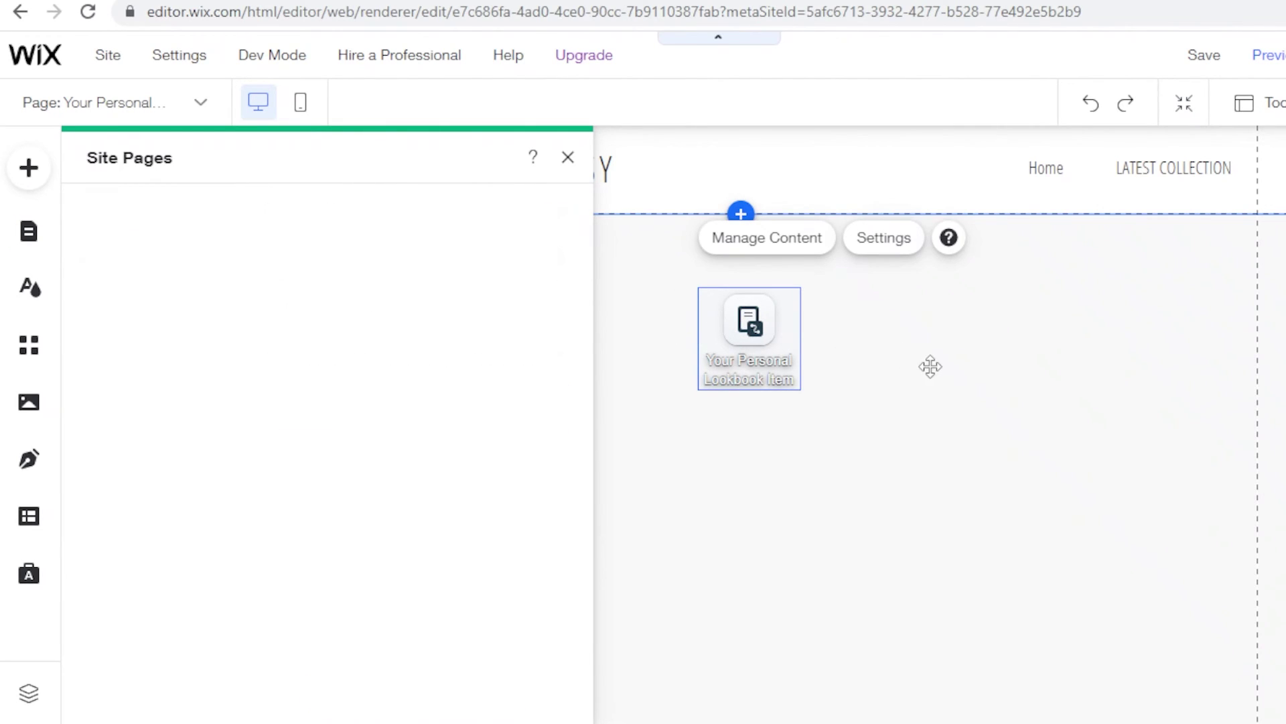
left_click(798, 303)
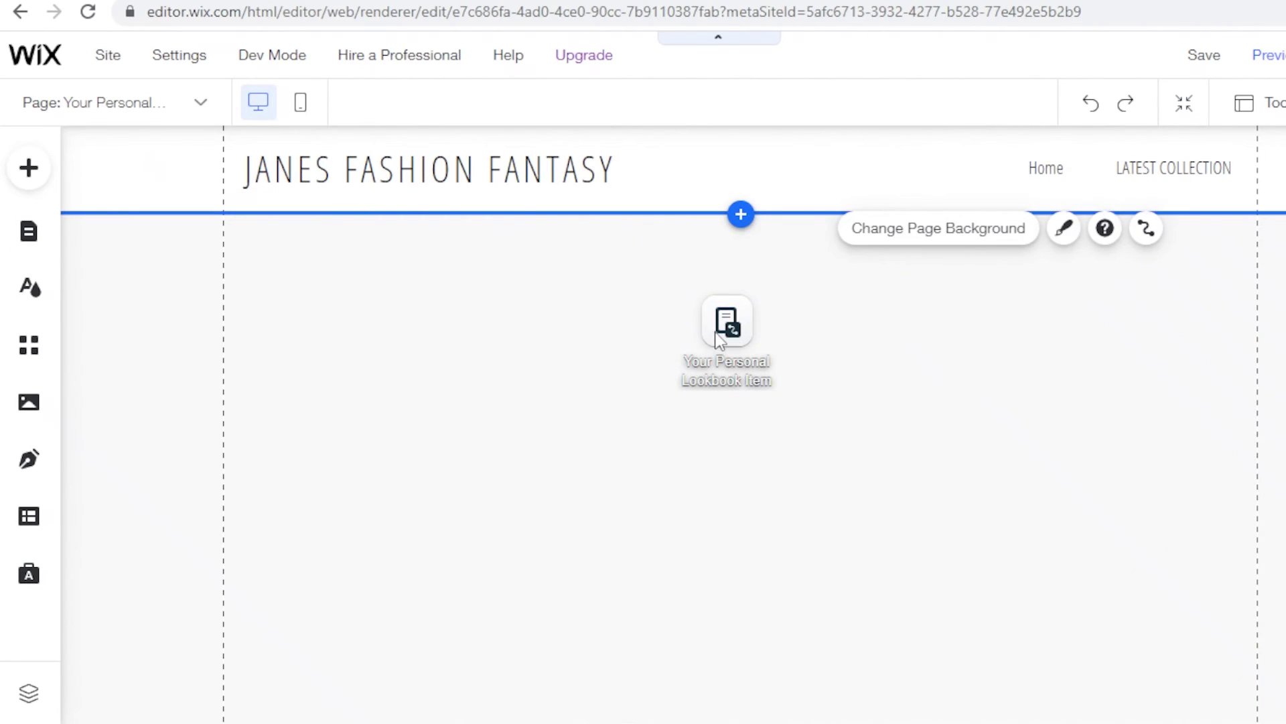
left_click(737, 322)
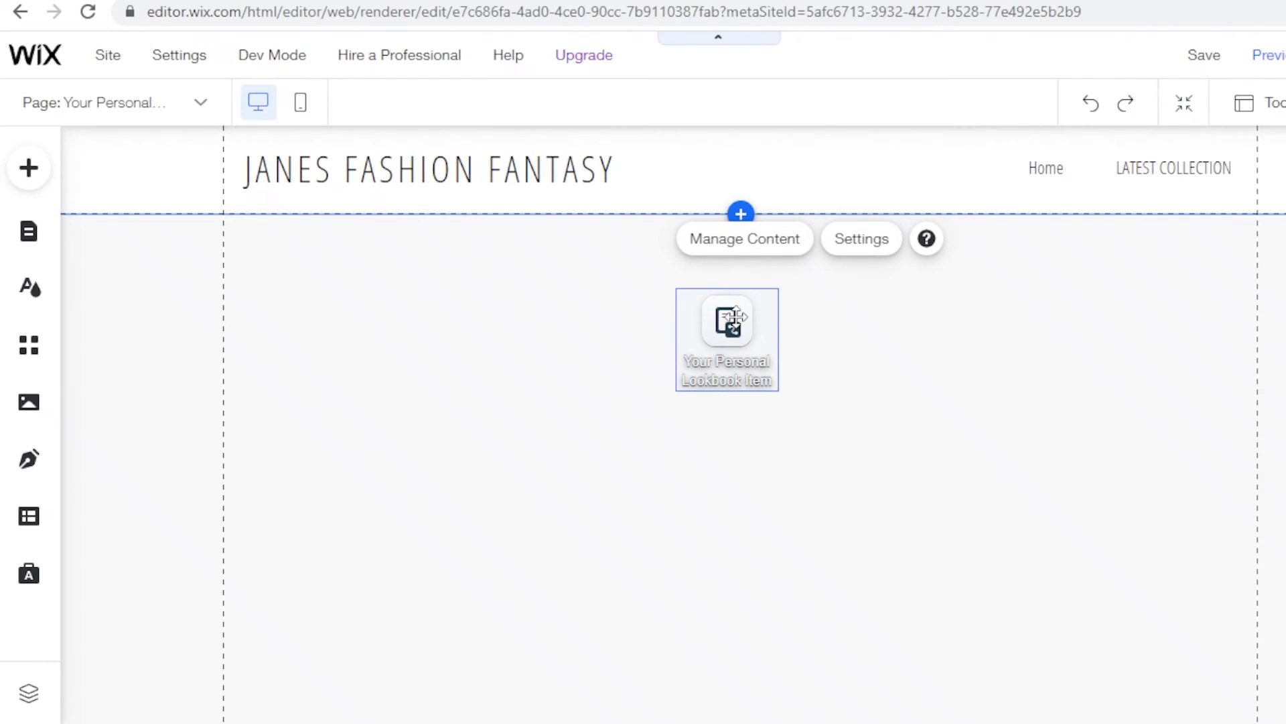
left_click_drag(971, 237, 910, 301)
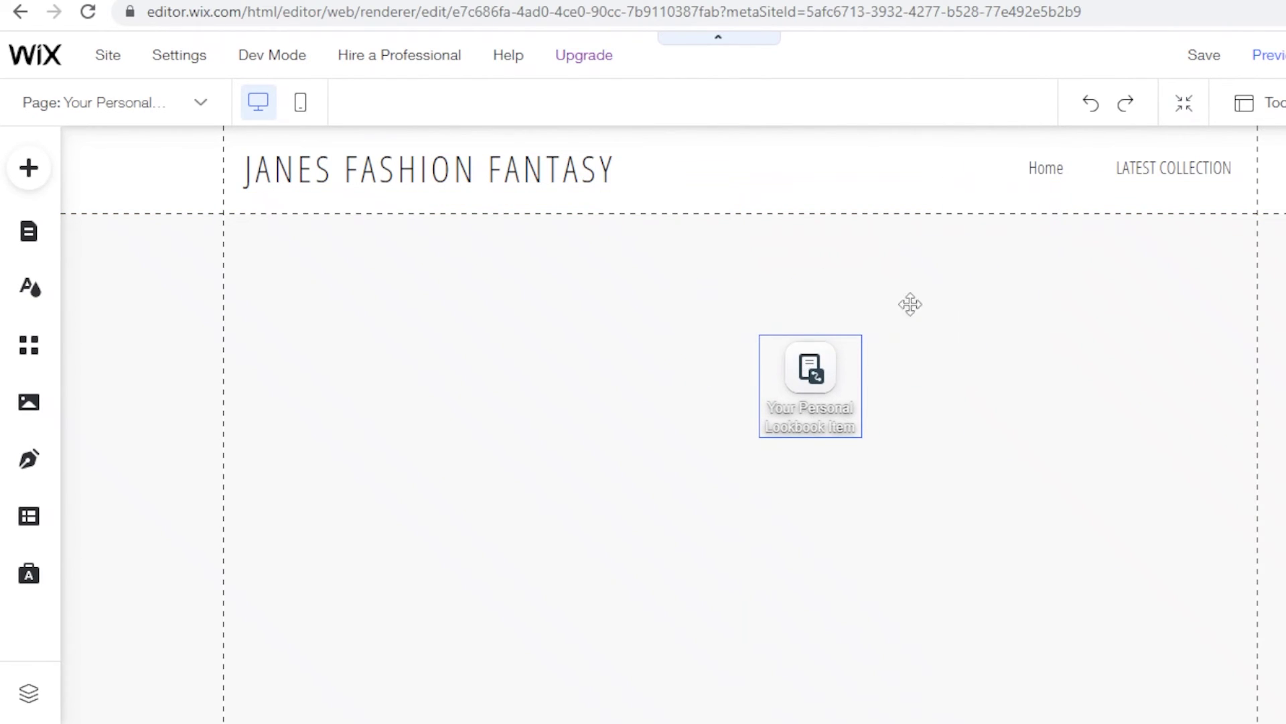
Step: Go to the Home page, choose to add content elements through the Content Manager and close the Wix Pro Gallery settings
left_click(1047, 180)
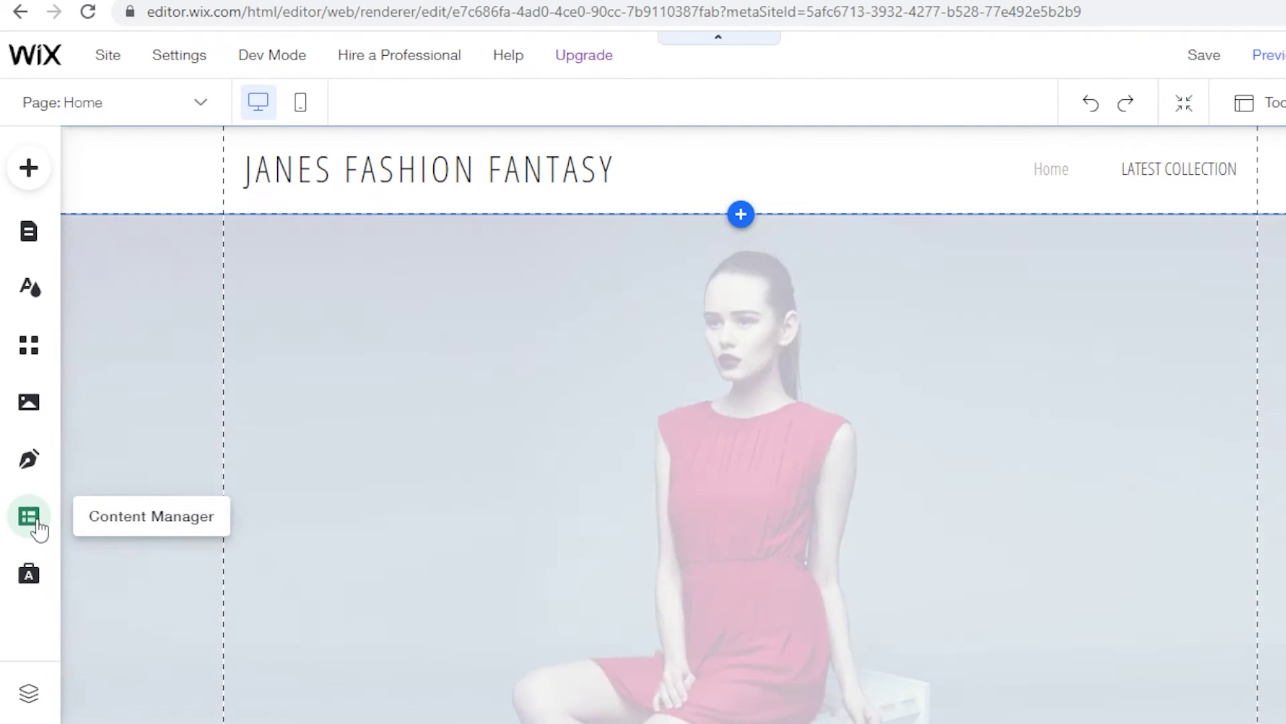
left_click(28, 517)
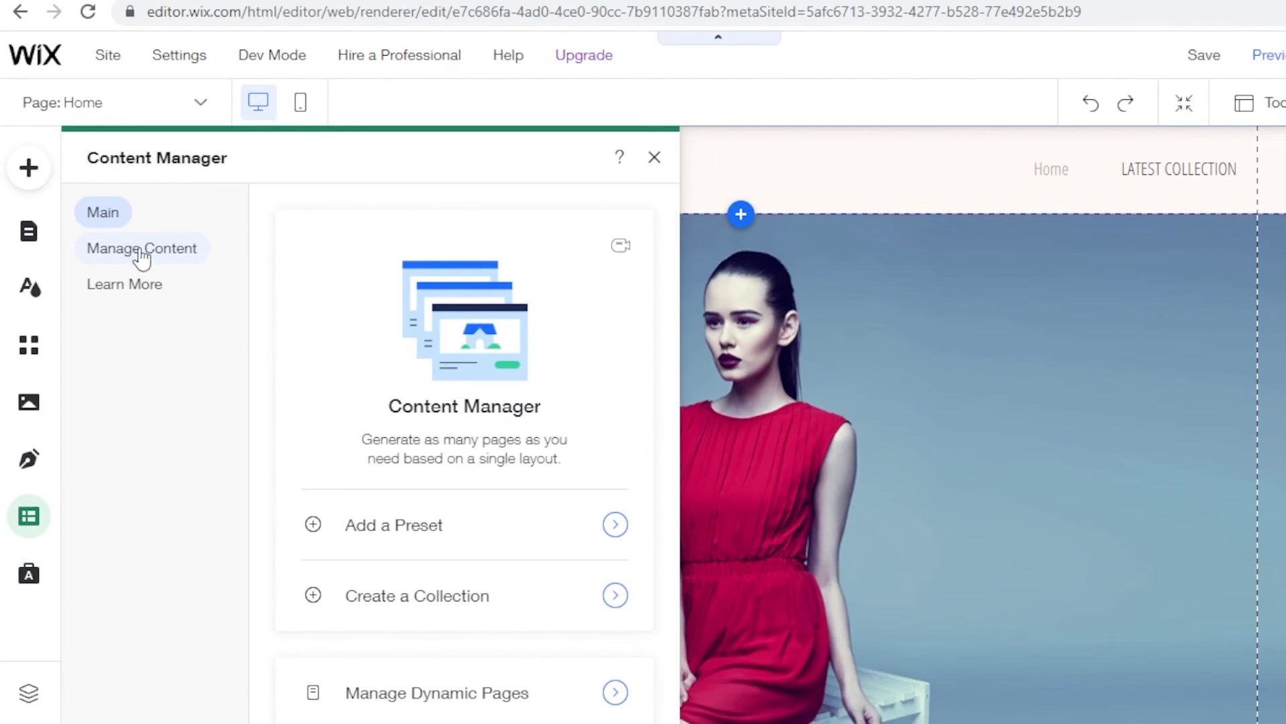
scroll(608, 550, "down", 3)
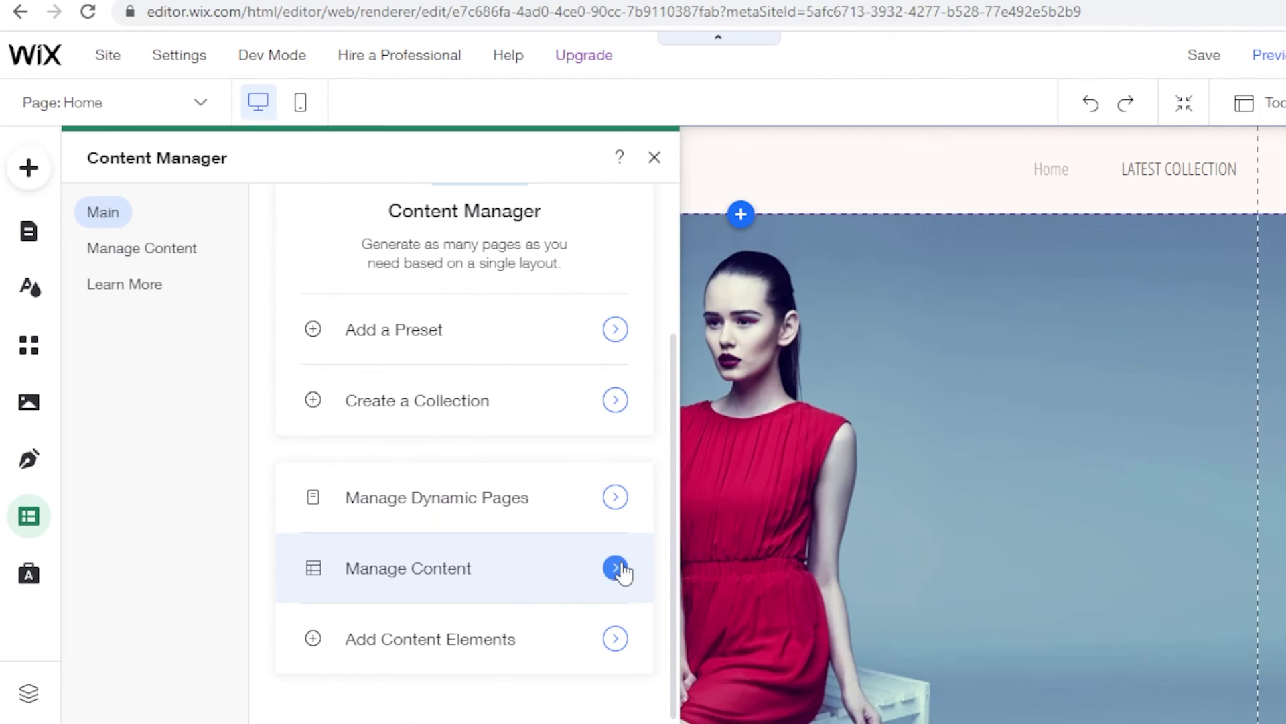
left_click(615, 640)
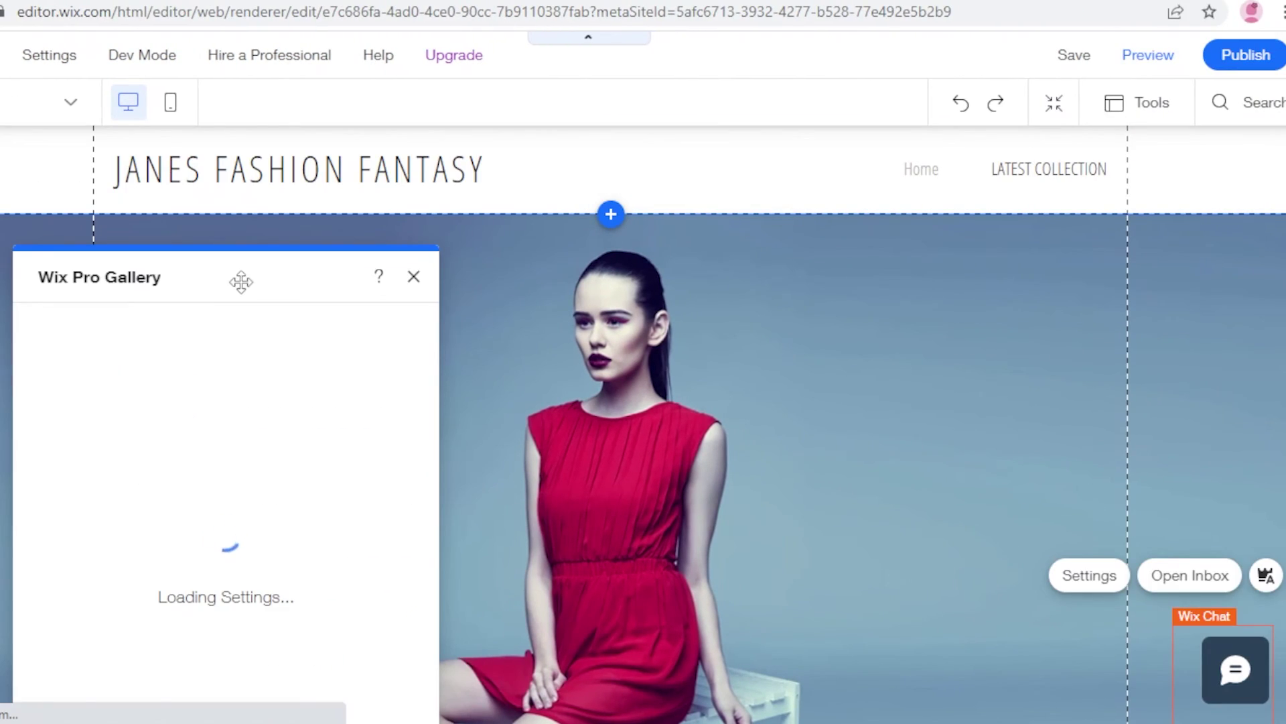
left_click_drag(241, 282, 392, 256)
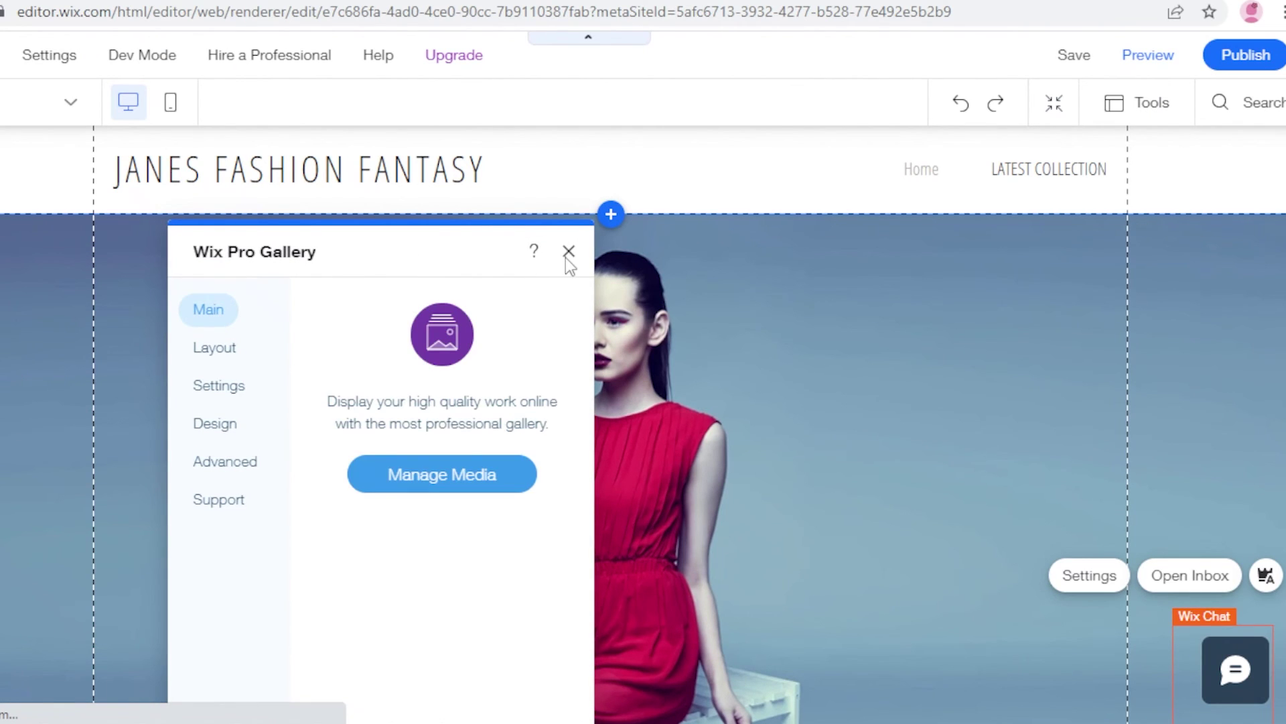
key("Escape")
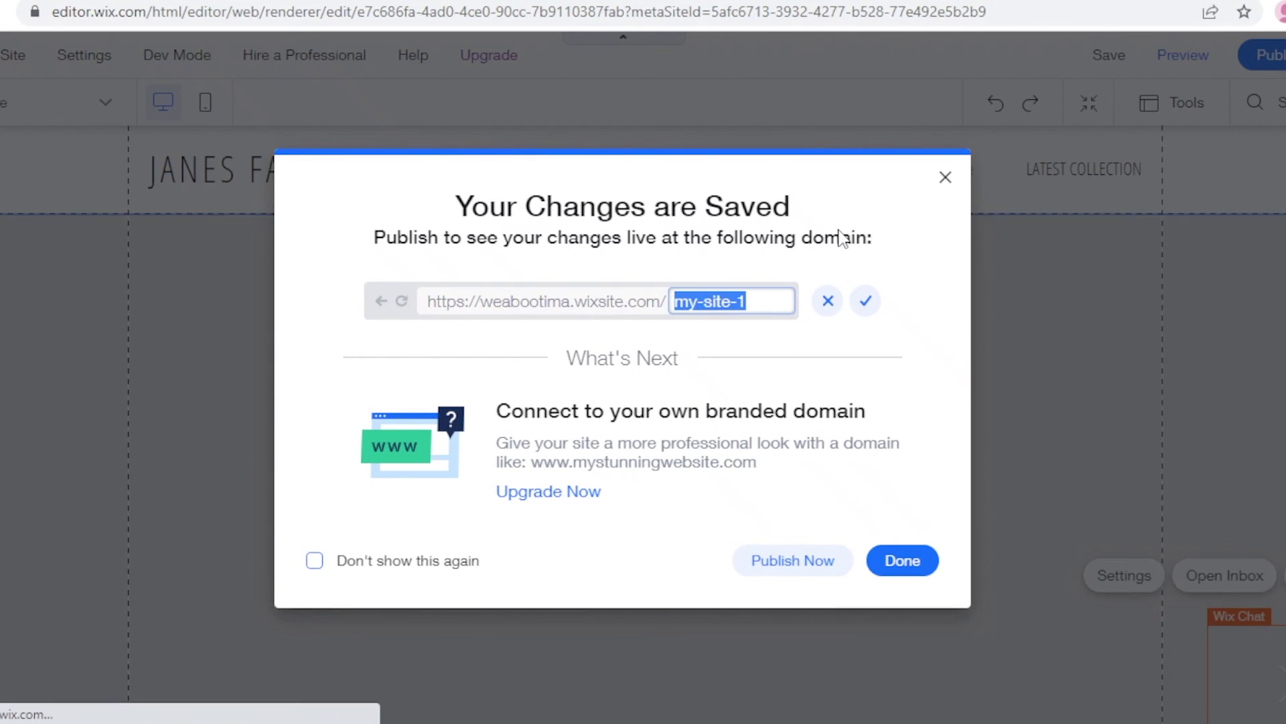
Step: Confirm my-site-1 as the site address and publish the saved changes
left_click(866, 301)
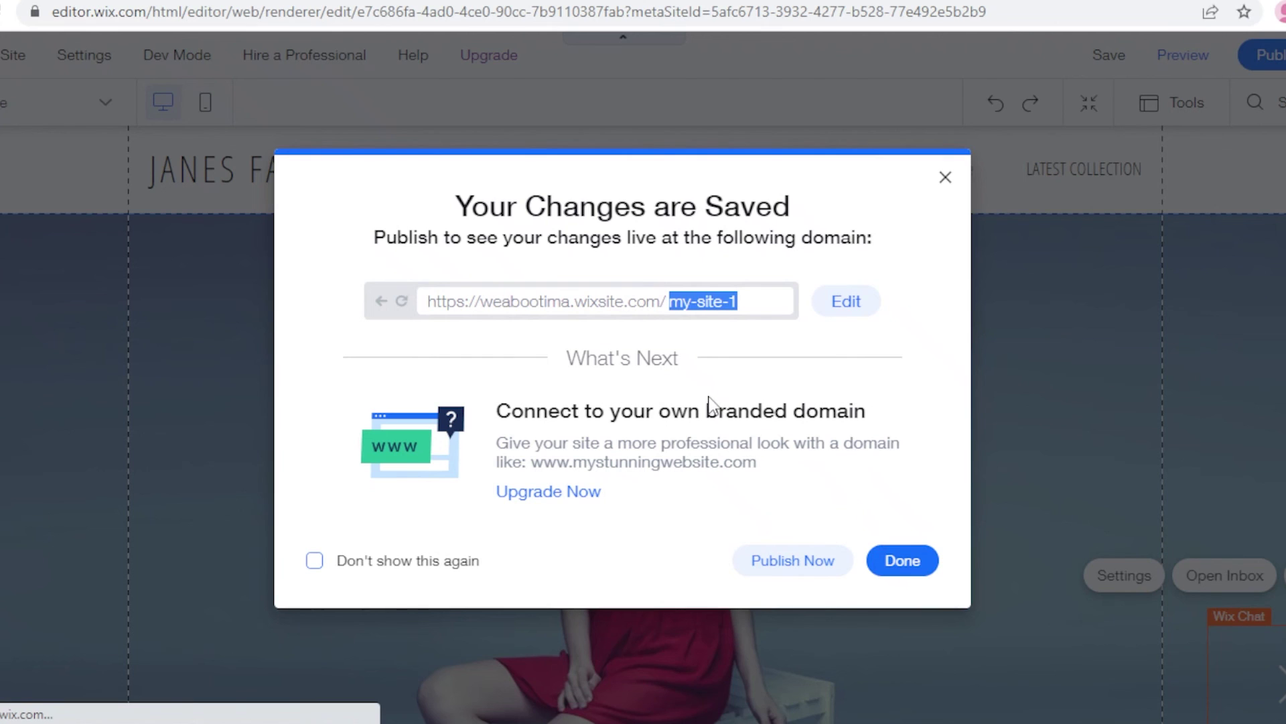
left_click(818, 579)
left_click(817, 573)
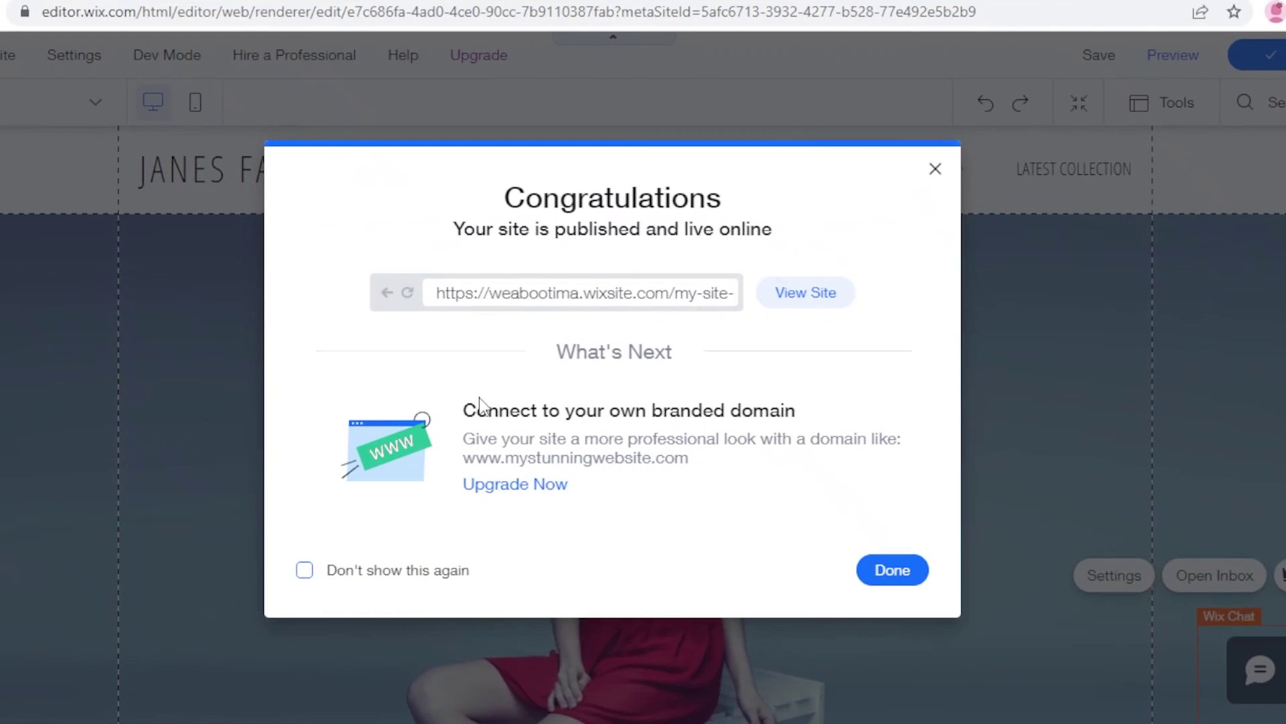
Step: View the published site's LATEST COLLECTION page, then close the site and switch to the dashboard's Content Manager
left_click(824, 294)
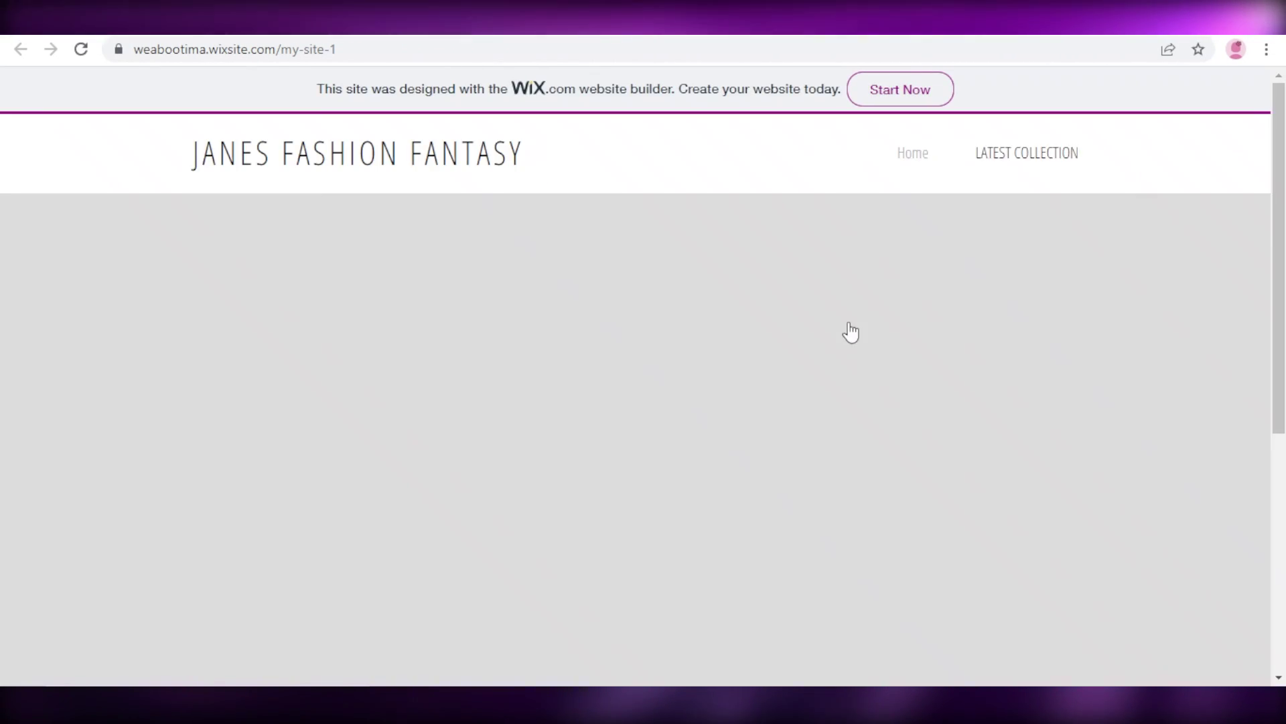
left_click(1025, 150)
scroll(960, 236, "down", 1)
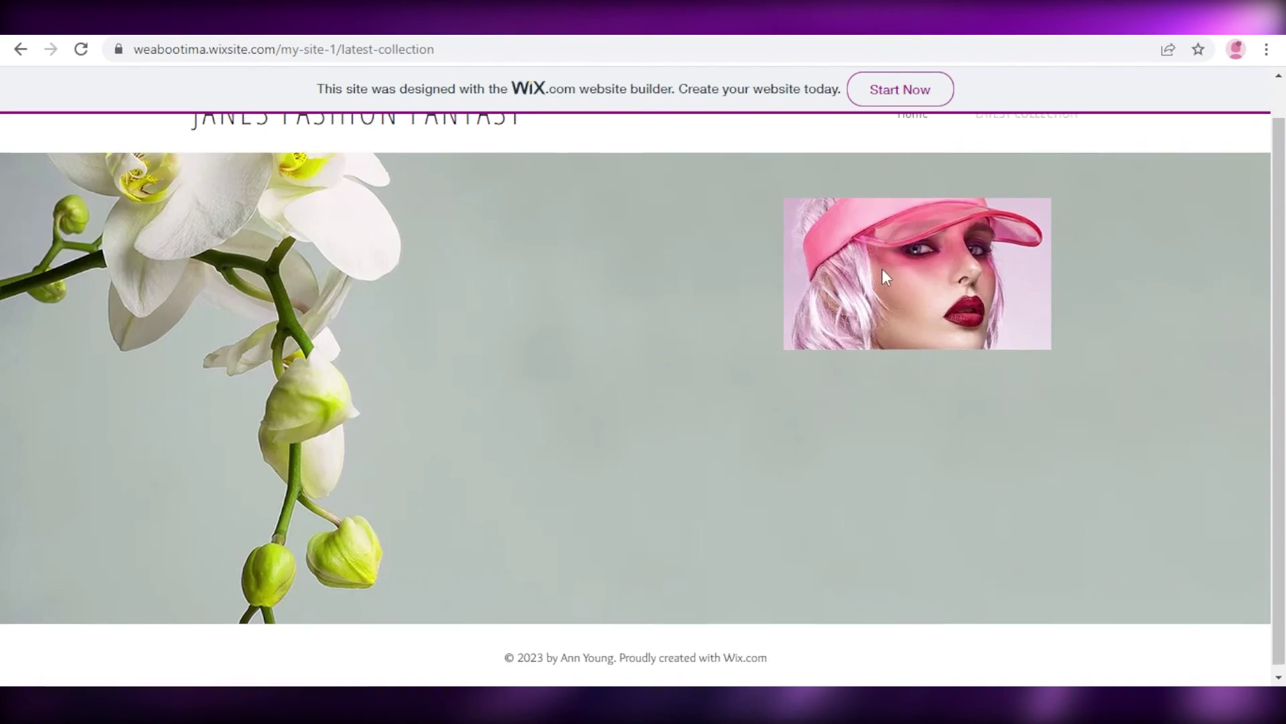
scroll(881, 268, "up", 1)
key("ctrl+w")
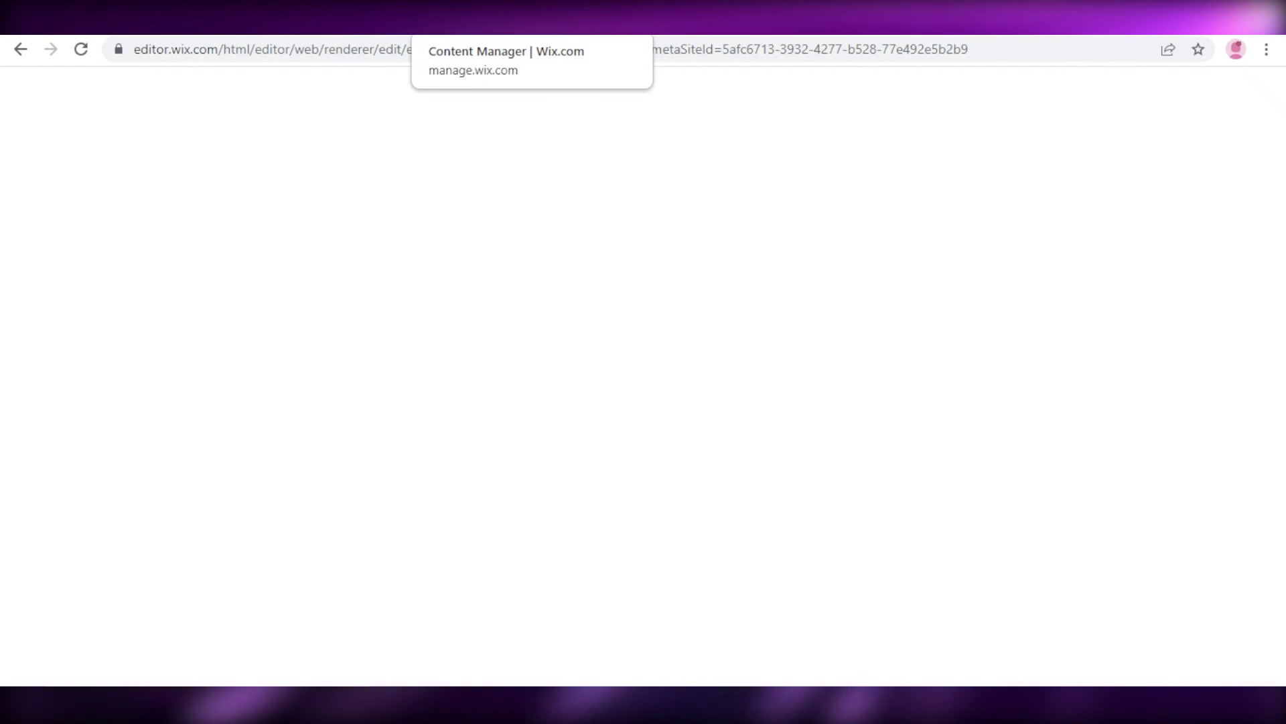
left_click(456, 17)
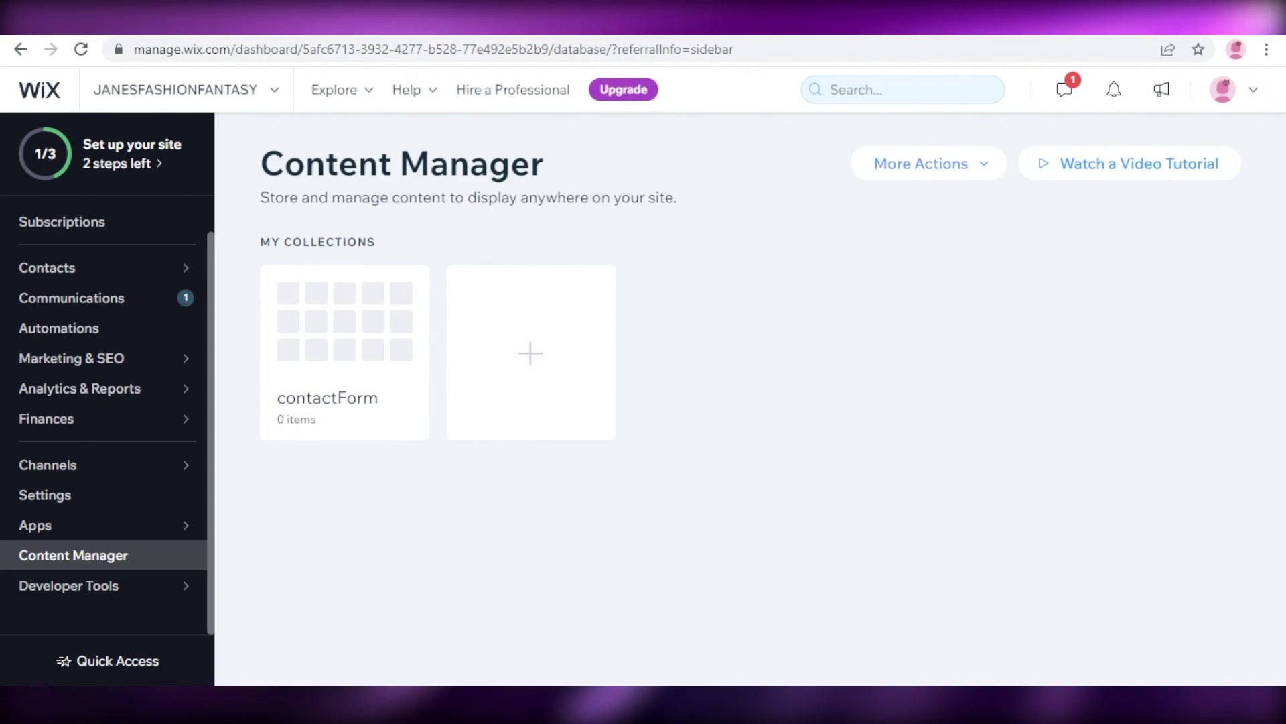